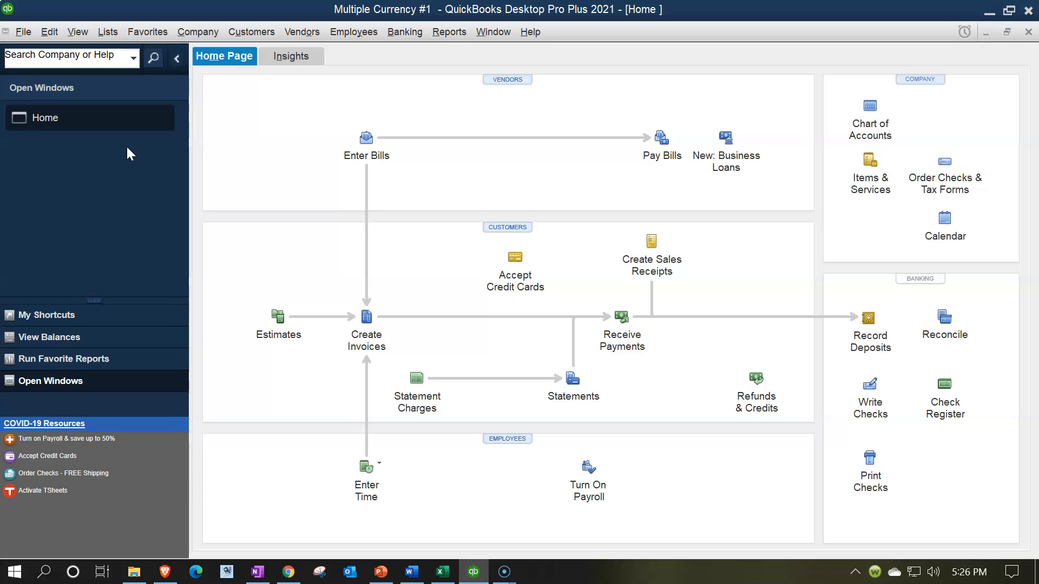
- Open the Standard Balance Sheet report from the Company & Financial reports
left_click(78, 31)
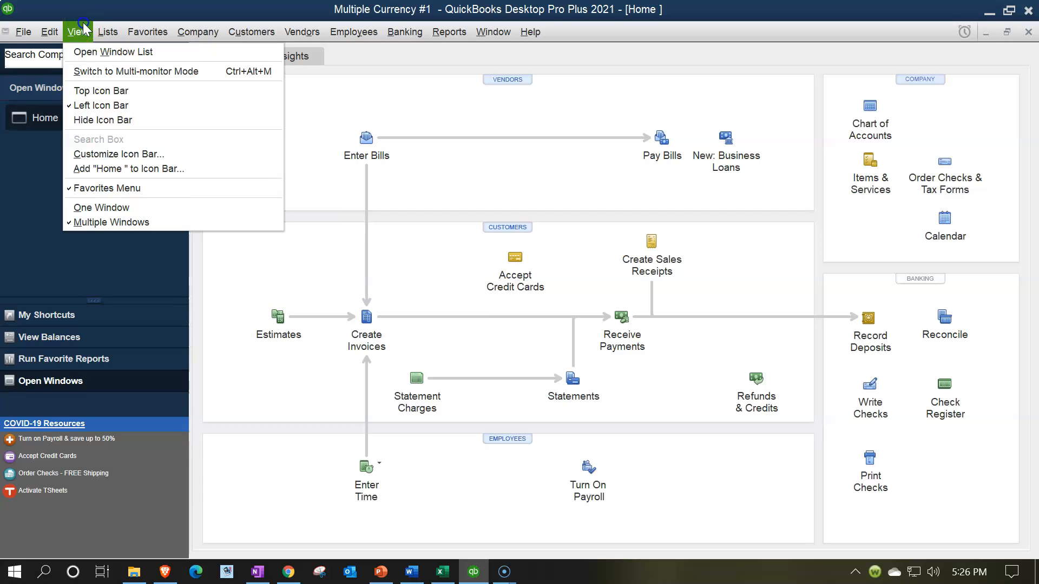
left_click(90, 52)
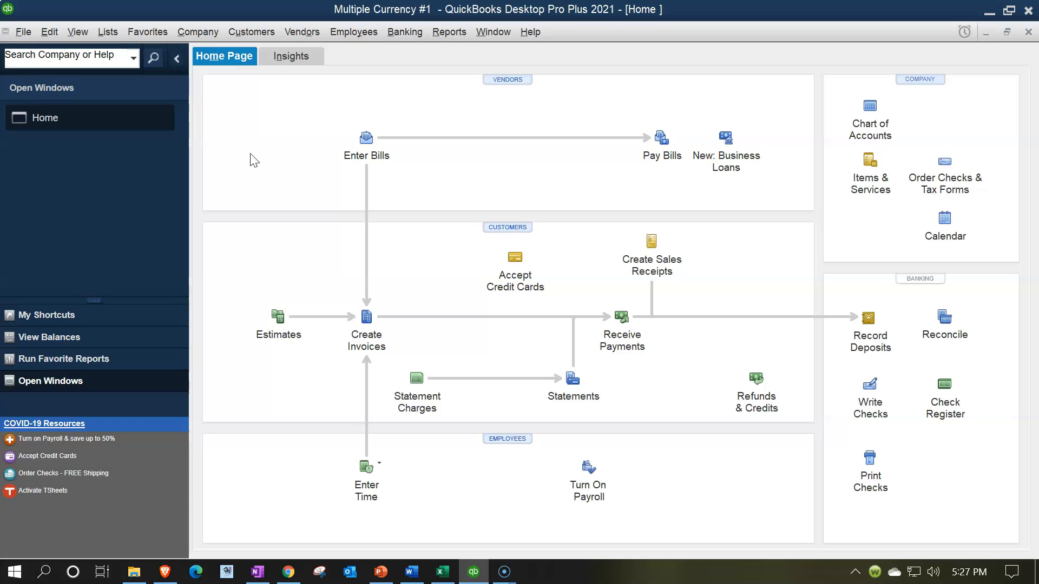
left_click(445, 32)
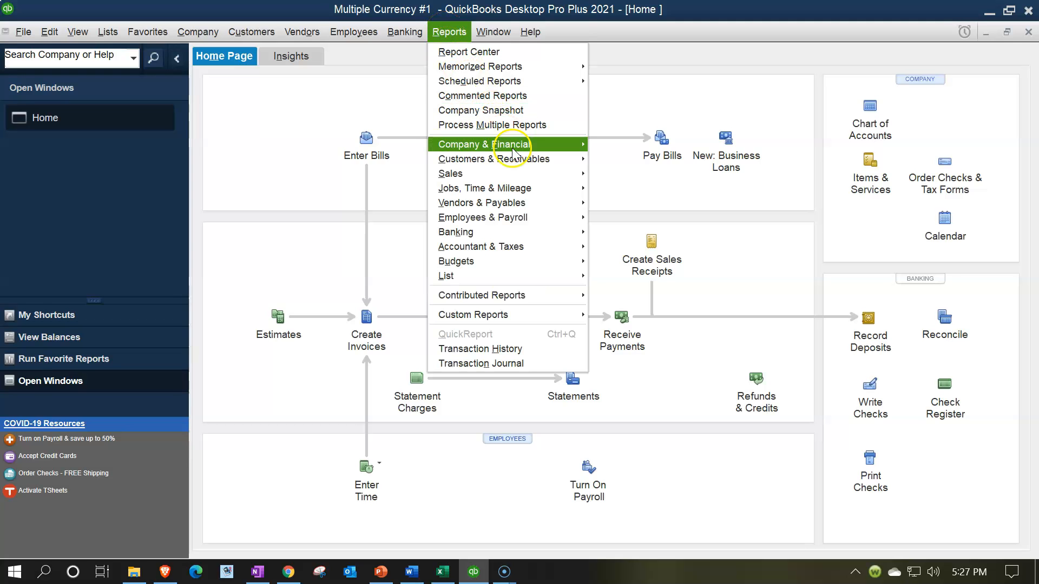
mouse_move(512, 152)
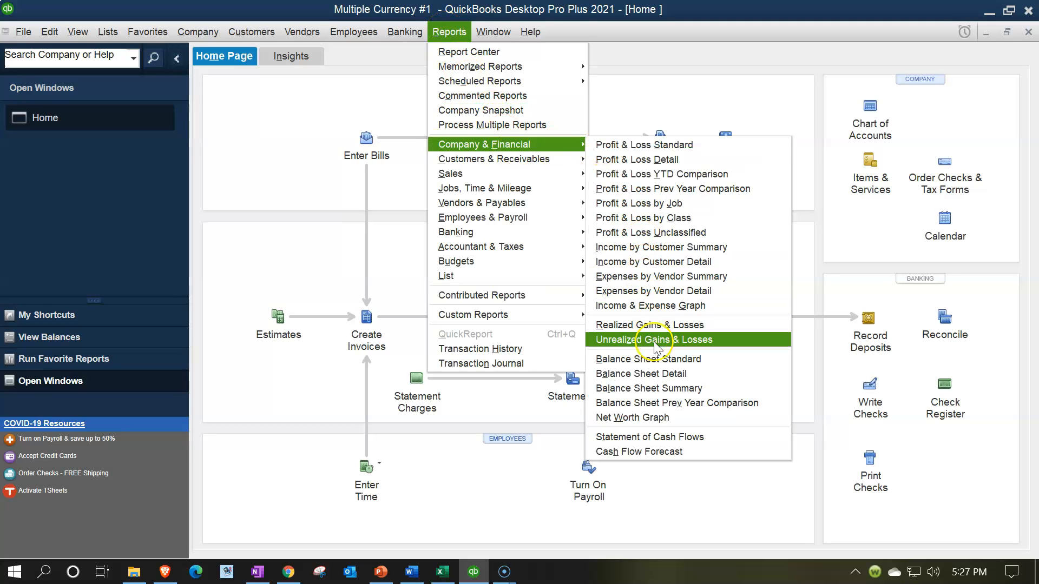
left_click(659, 364)
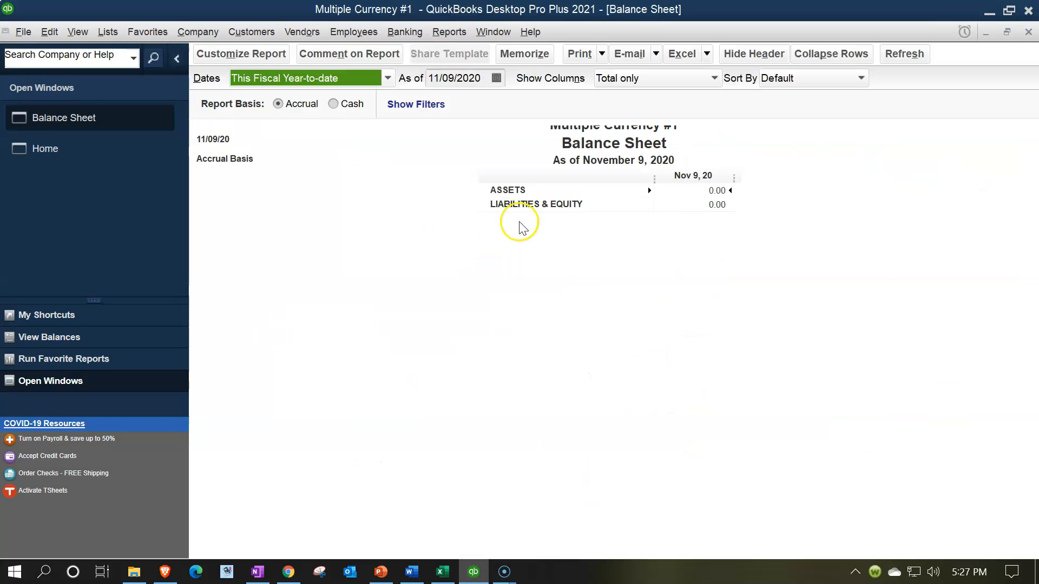
- Set the balance sheet dates to 01/01/2021 through 12/31/2021 and select the Accounts Payable (GBP) line
left_click(219, 52)
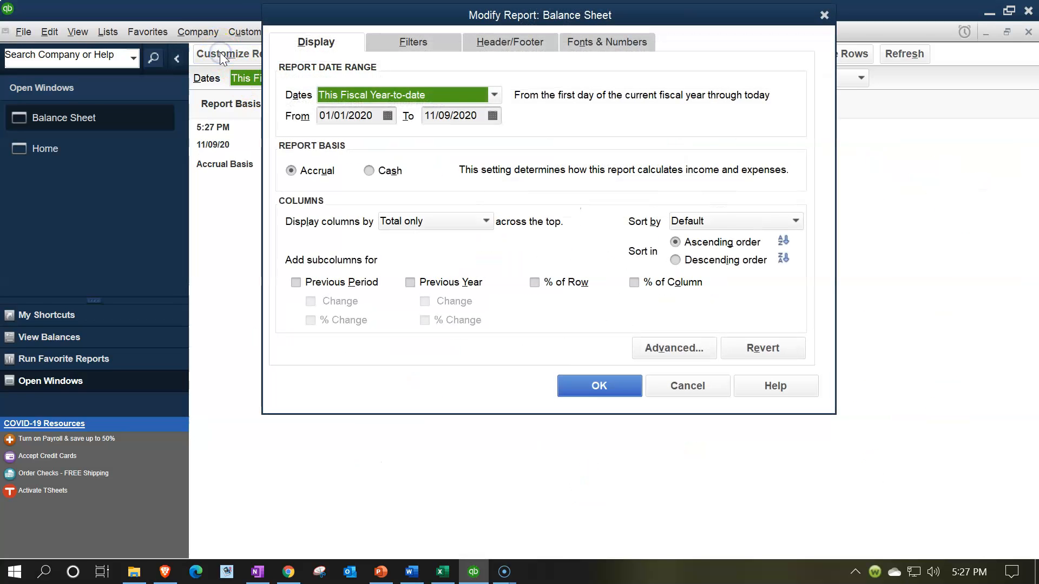
type("01012021")
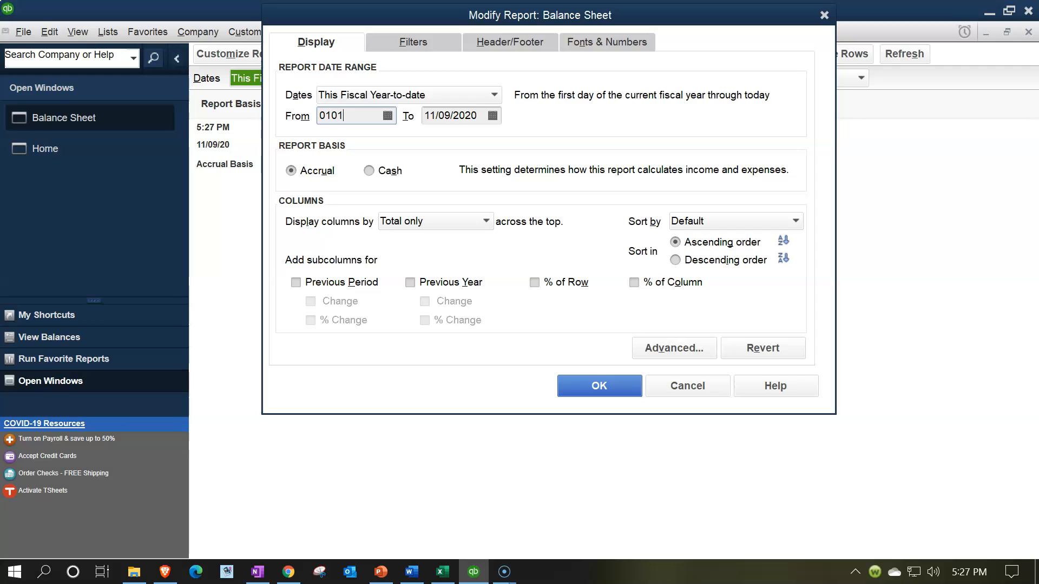
key("Tab")
type("12/31/2021")
key("Tab")
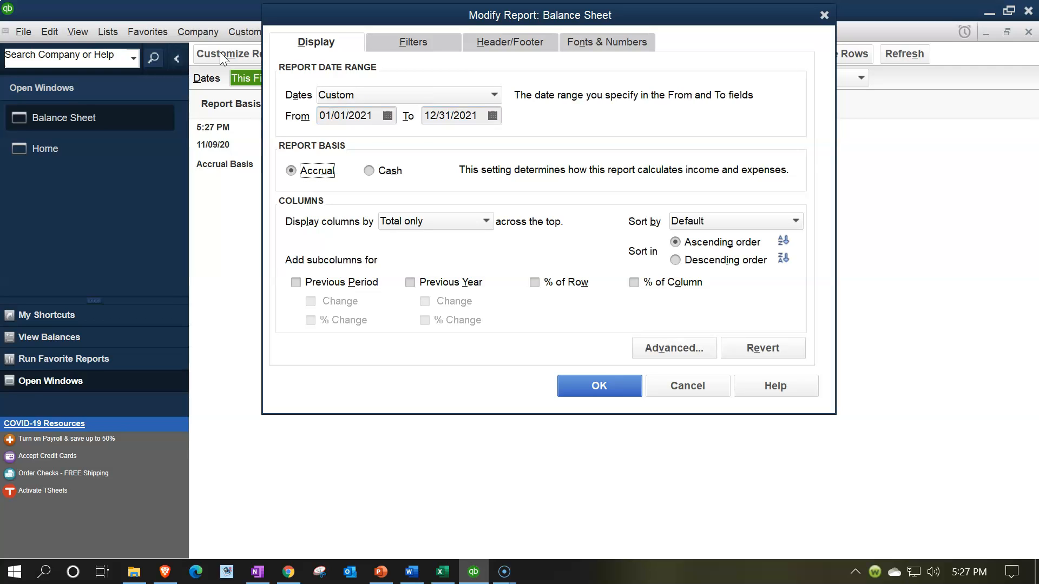
left_click(601, 379)
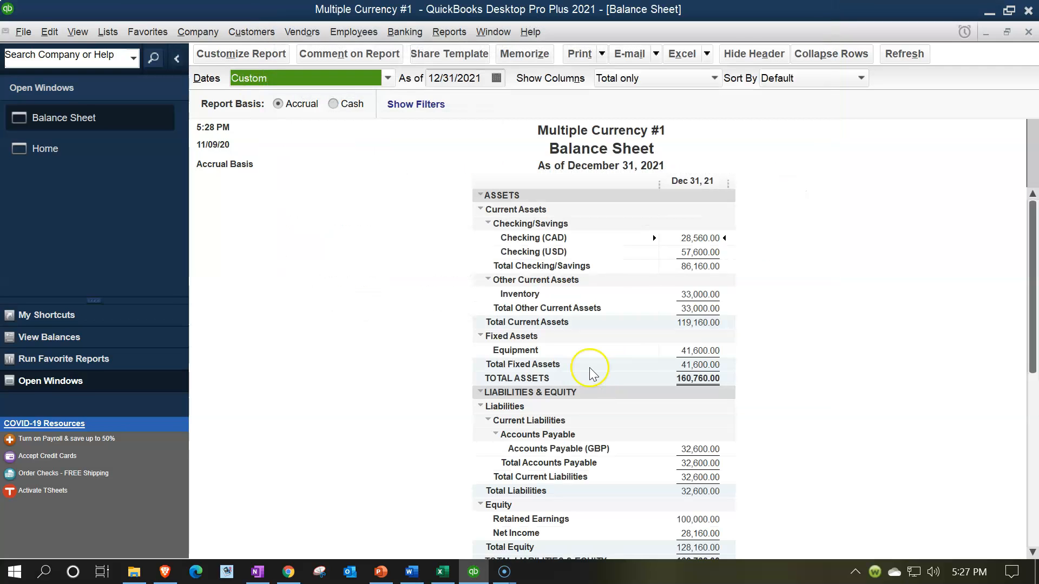
scroll(593, 372, "down", 1)
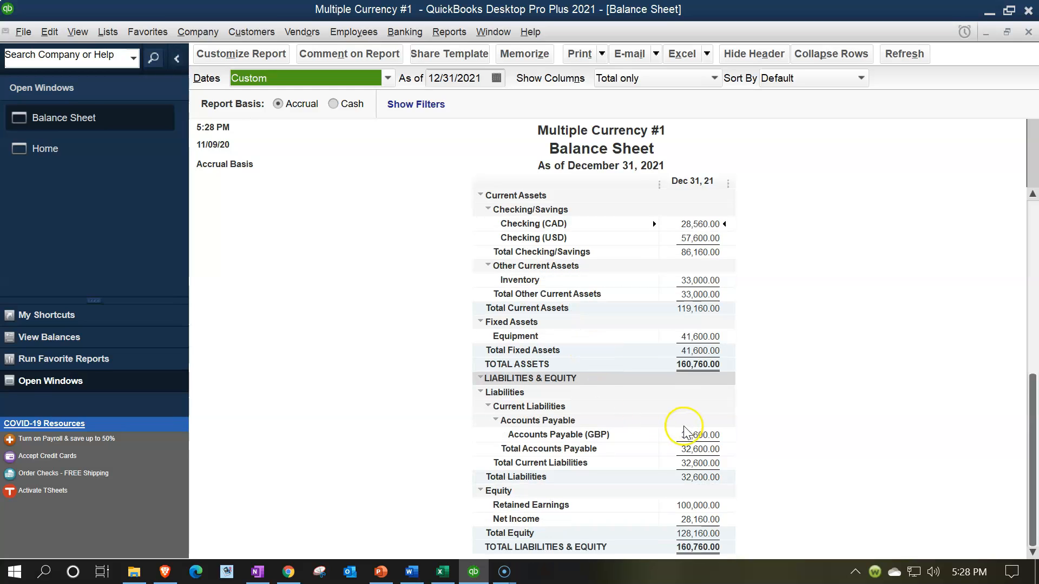
left_click(704, 435)
- QuickZoom into the 32,600 GBP payable, review the bill and General Journal rows, then return to Excel
double_click(701, 436)
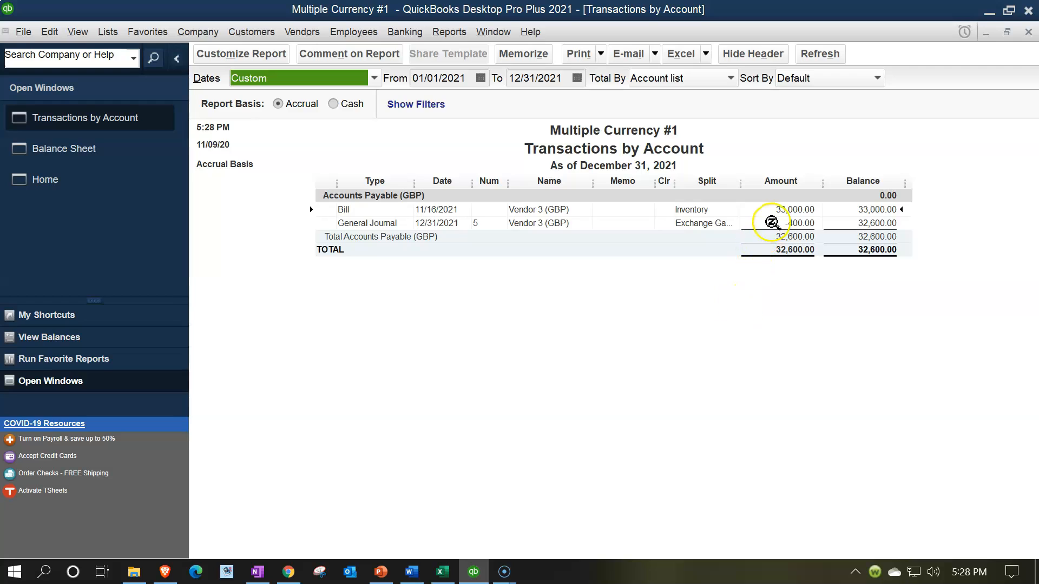
left_click(777, 219)
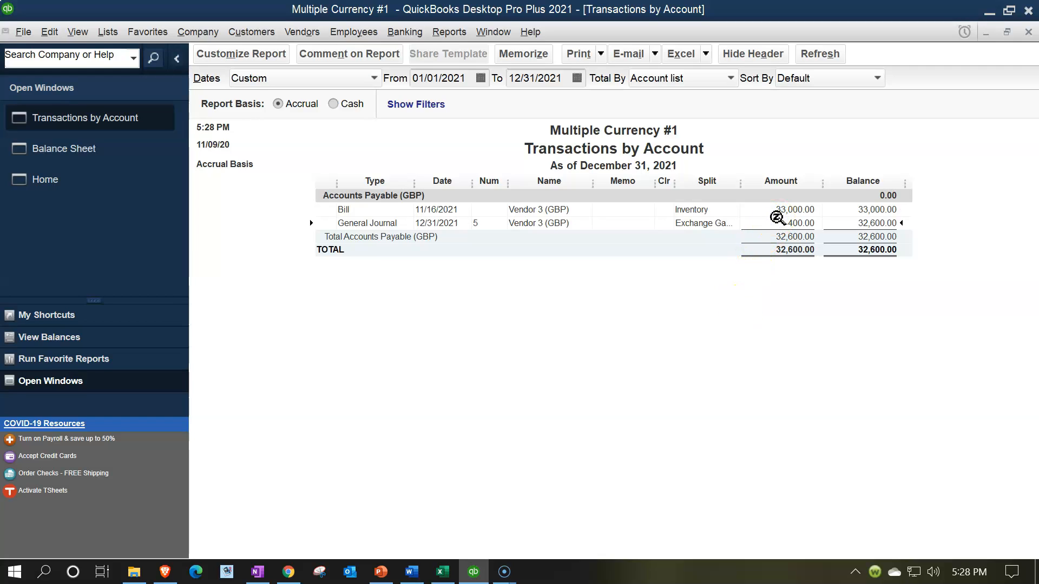
left_click(779, 211)
left_click(771, 226)
left_click(1028, 32)
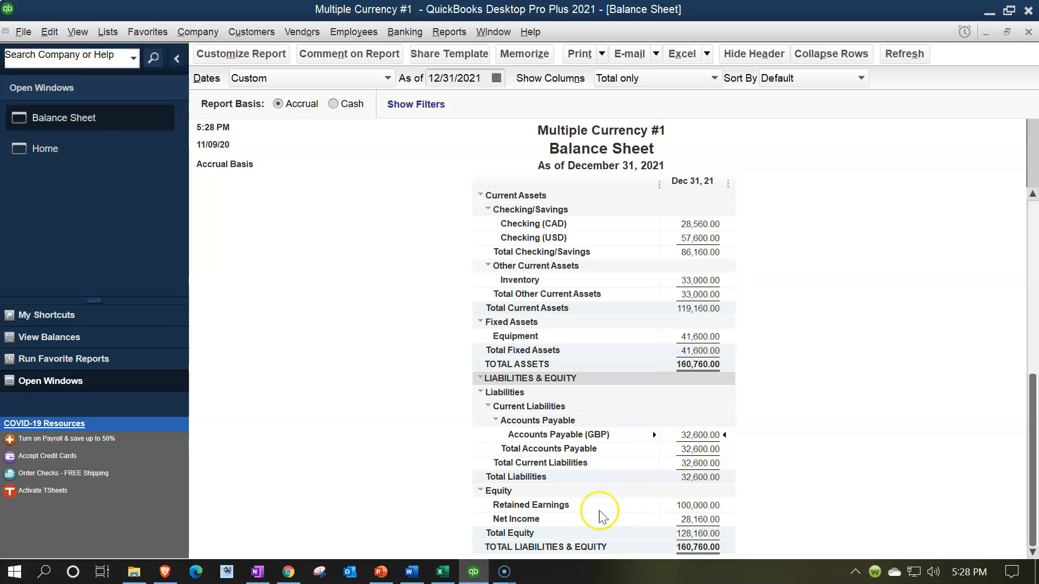
left_click(441, 574)
- Trace the precedents of Year 2's beginning cash balance in K35
left_click(464, 427)
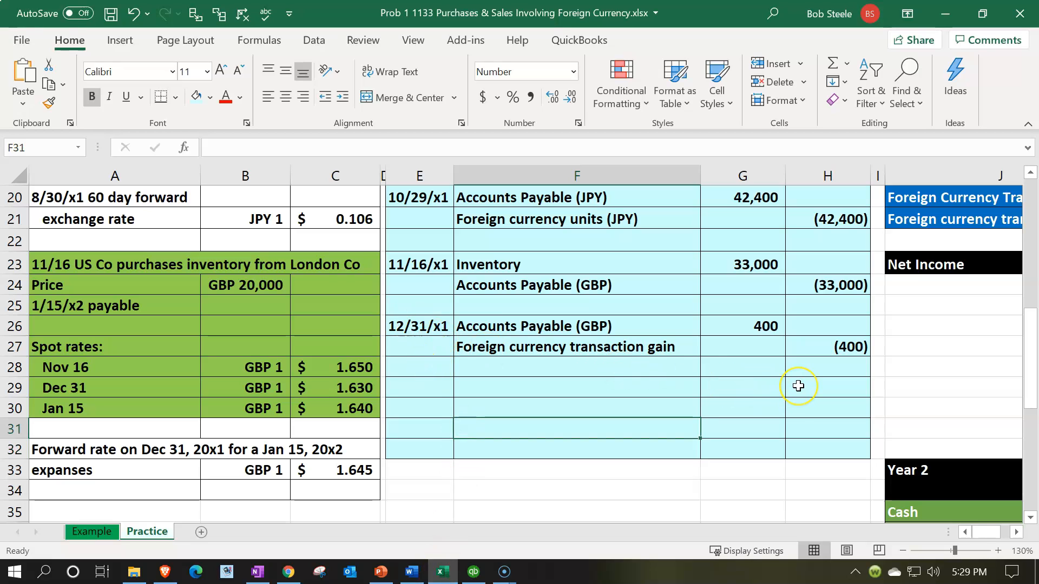
scroll(798, 386, "up", 2)
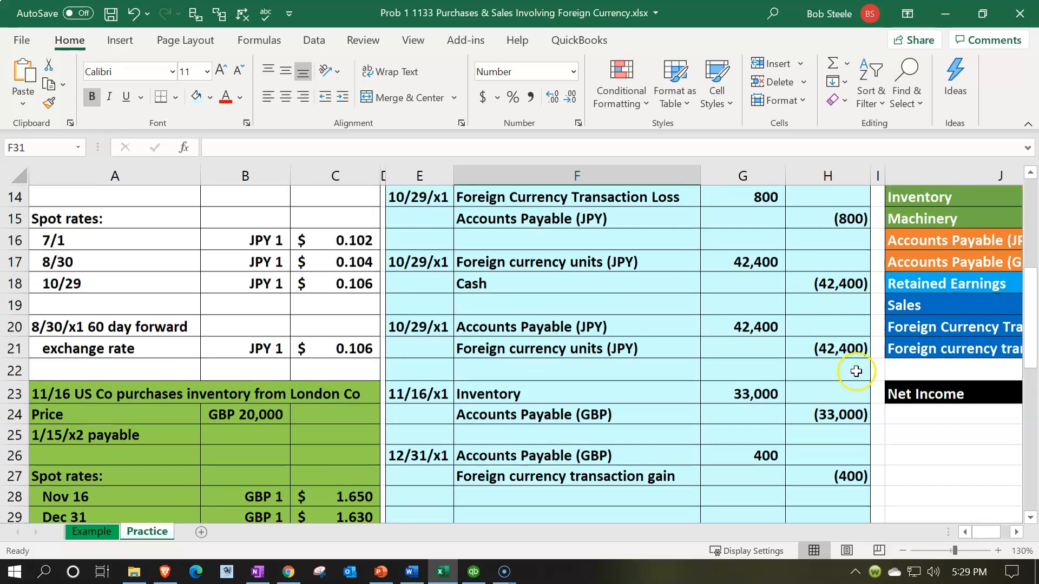
left_click(856, 371)
key("Right")
key("Right")
key("Right")
key("Right")
key("Right")
key("Right")
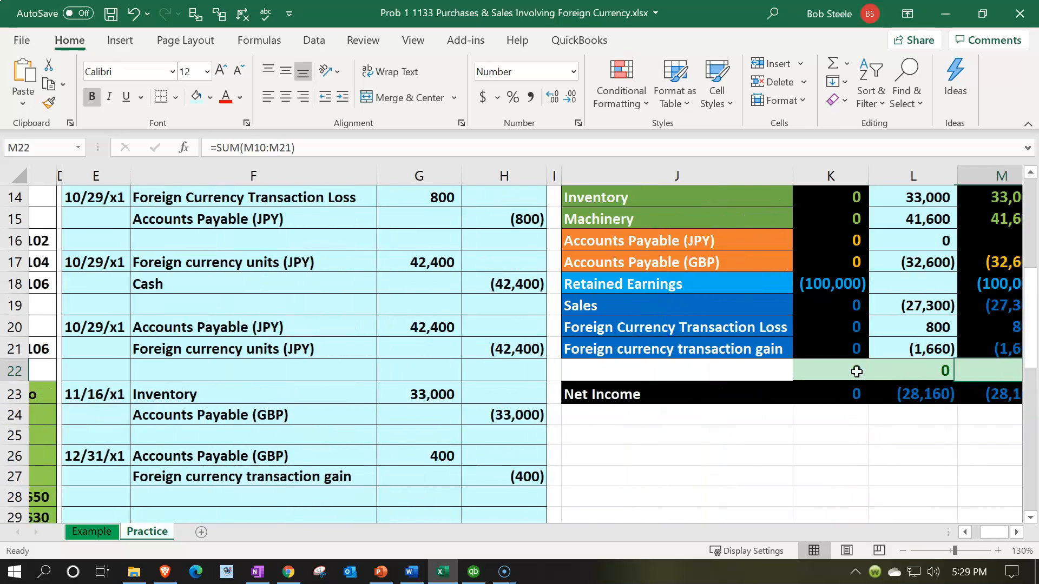
scroll(857, 372, "up", 2)
scroll(893, 351, "up", 1)
left_click_drag(911, 297, 909, 436)
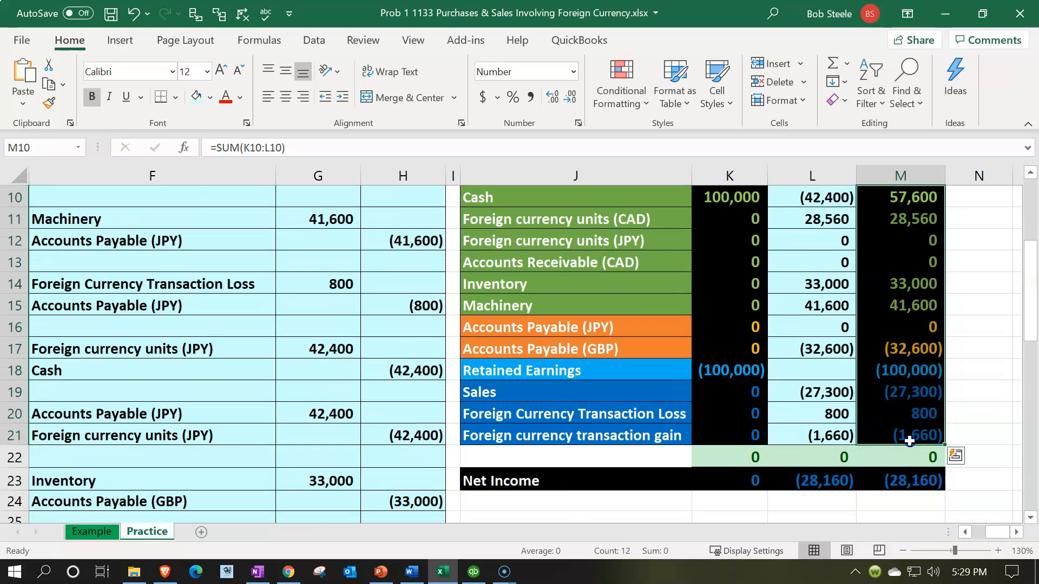
scroll(909, 436, "down", 5)
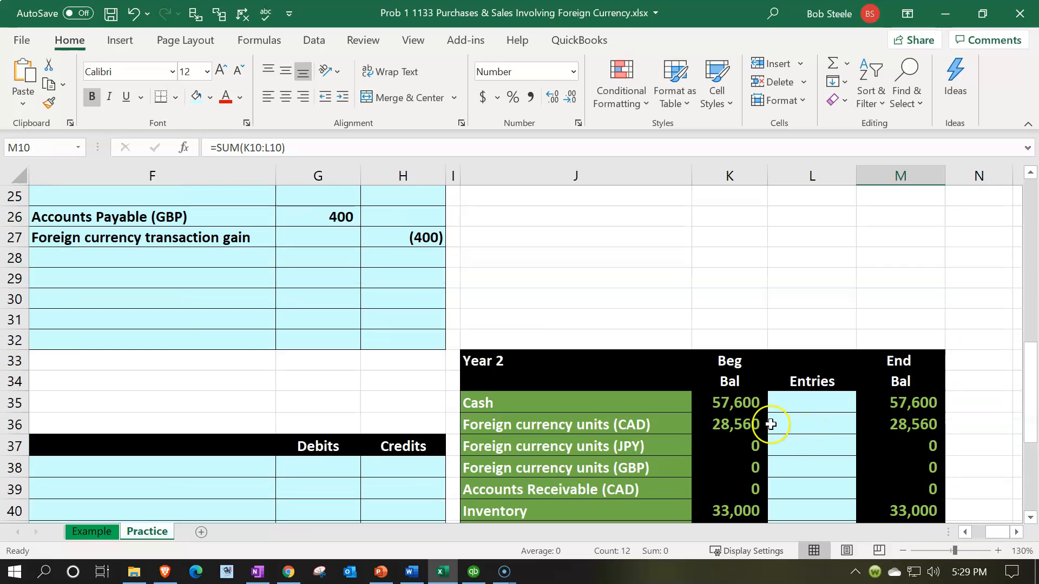
left_click(742, 411)
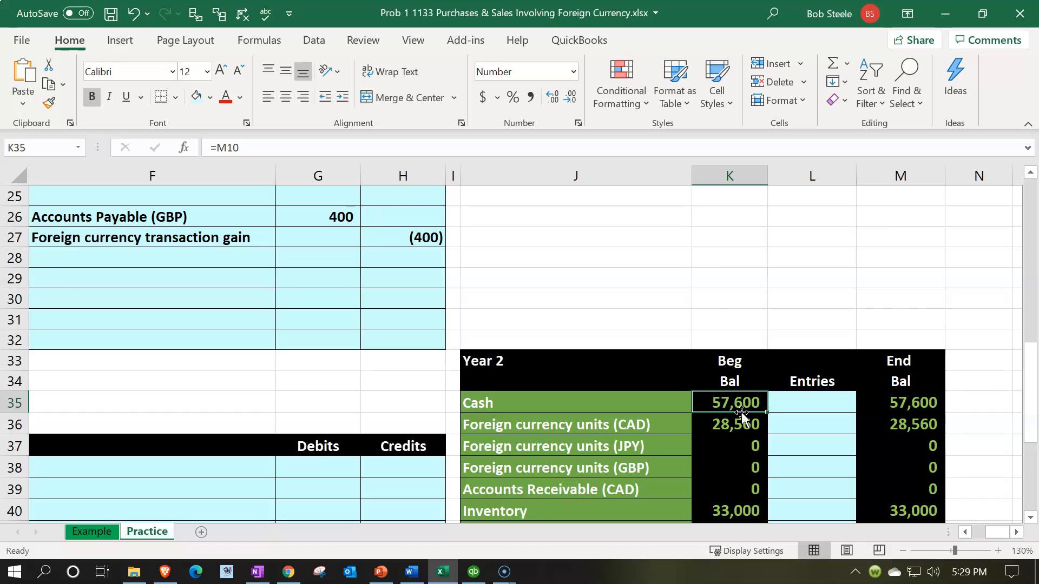
scroll(741, 412, "up", 1)
left_click(196, 14)
- Review the Year 2 beginning balances for retained earnings, equity and Accounts Payable (GBP)
scroll(849, 304, "up", 7)
scroll(881, 290, "down", 6)
scroll(885, 293, "down", 4)
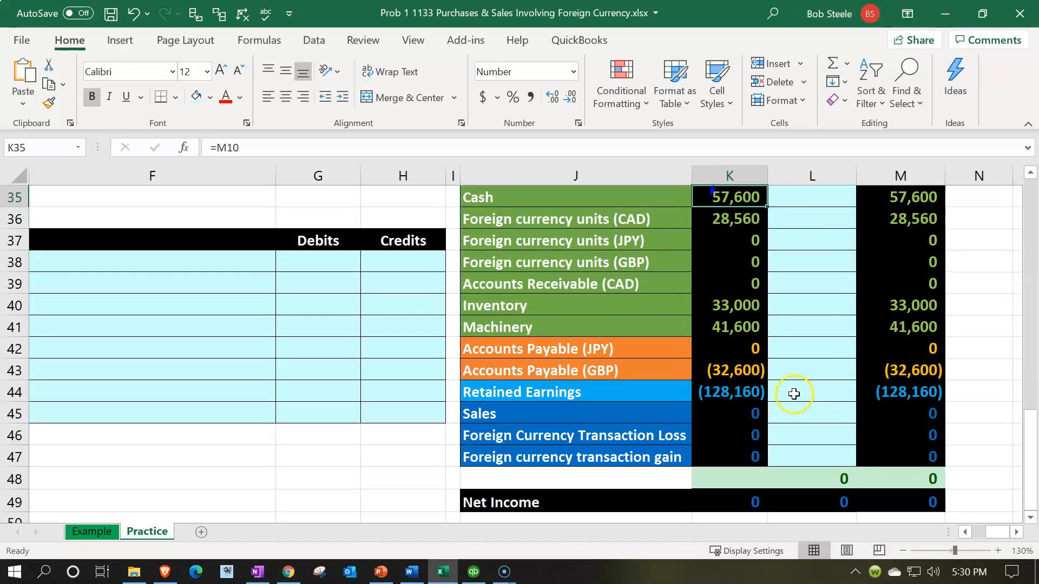
scroll(756, 375, "up", 8)
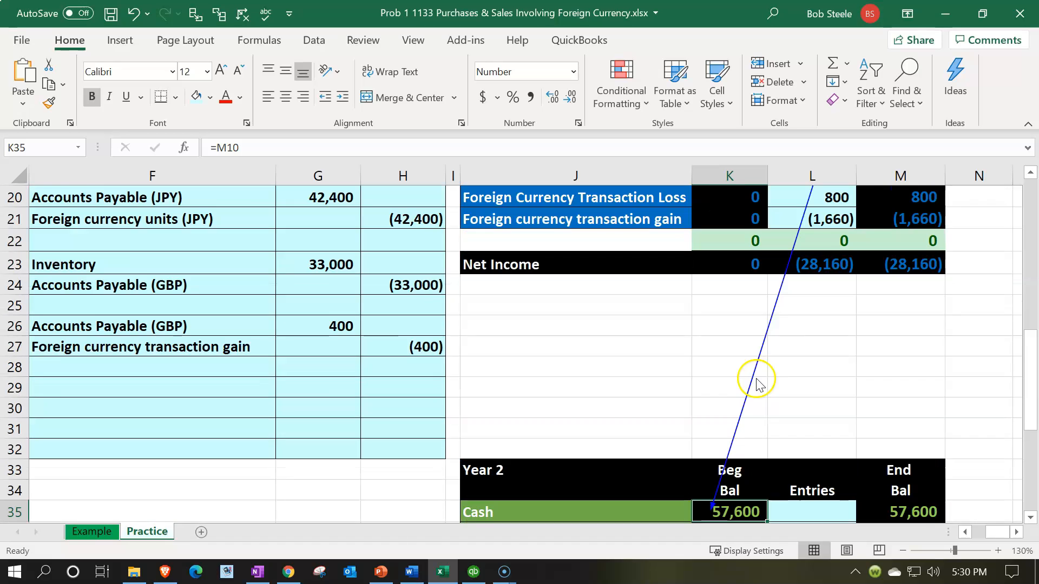
left_click_drag(904, 342, 900, 421)
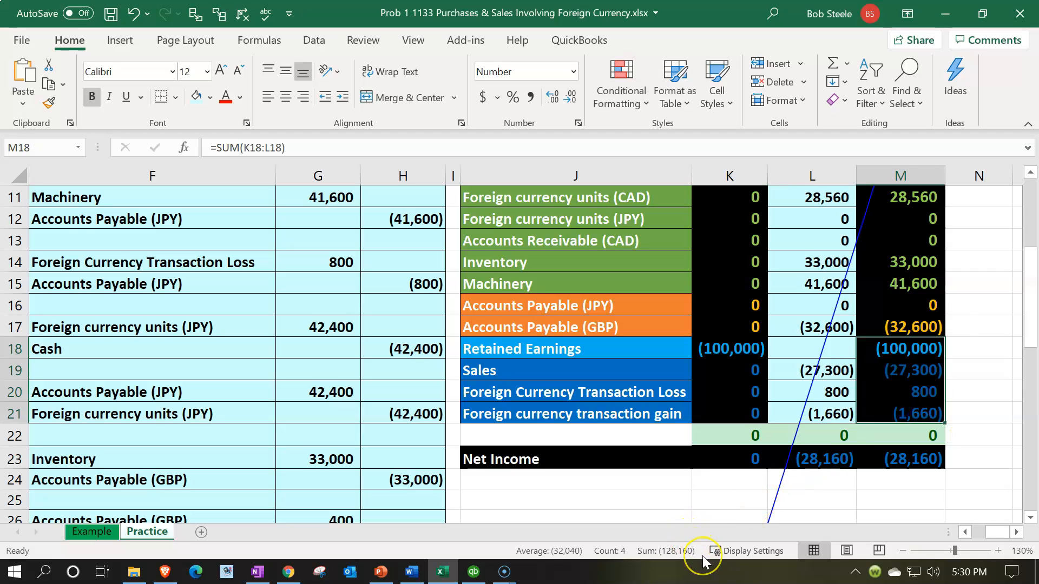
scroll(673, 452, "down", 9)
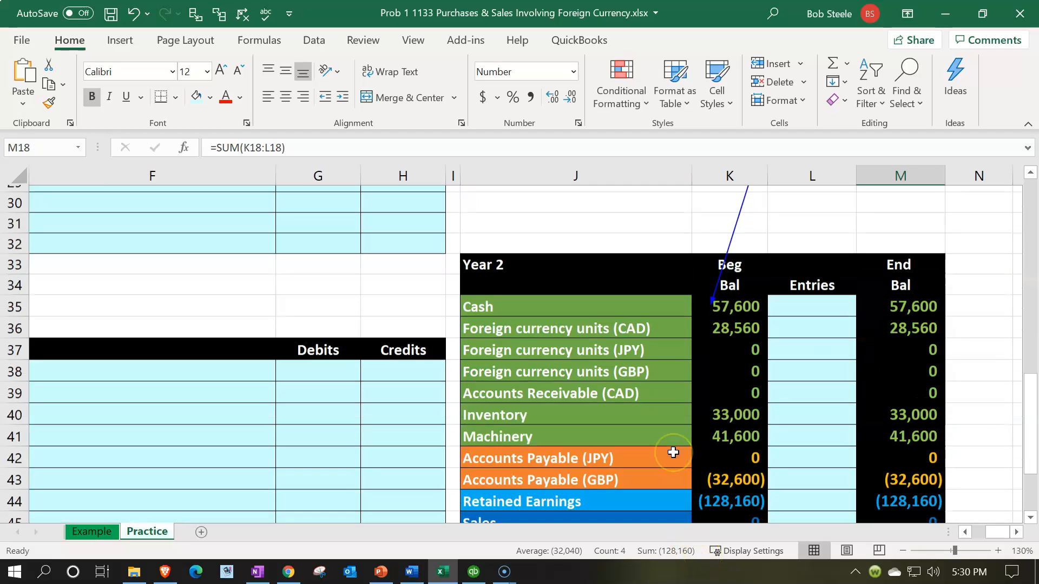
left_click(711, 336)
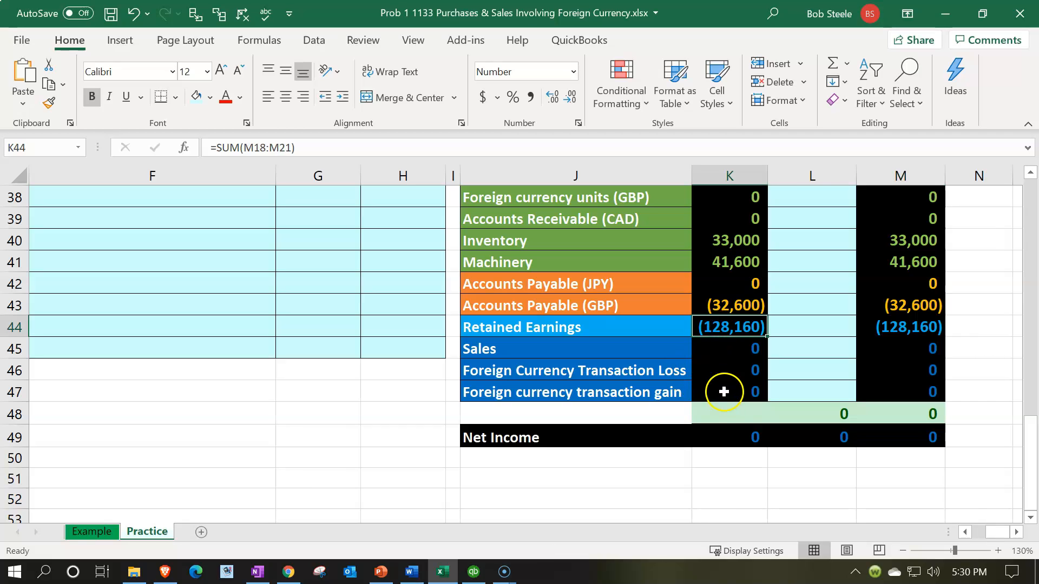
scroll(722, 406, "up", 1)
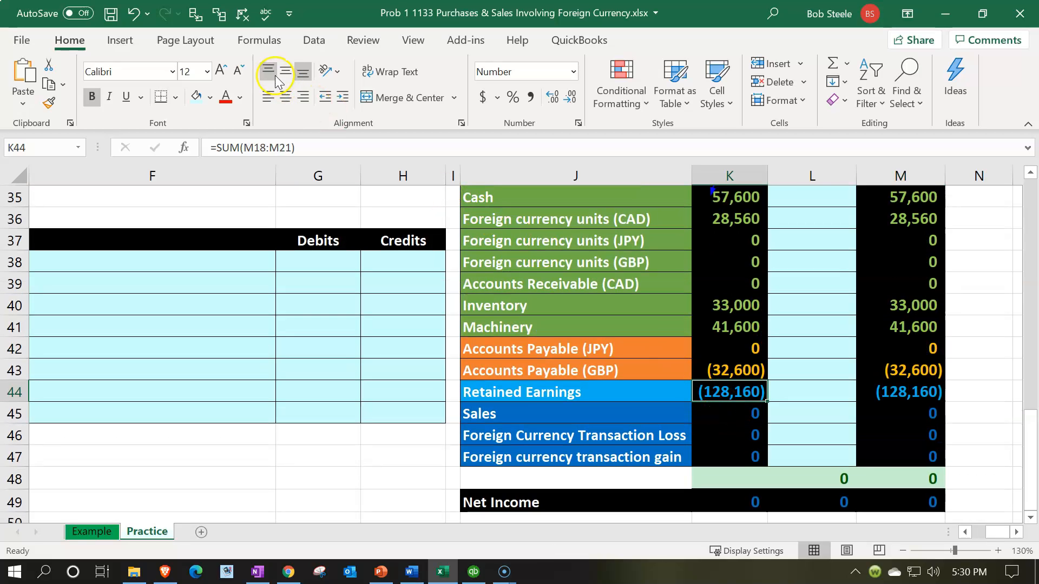
left_click(403, 409)
left_click(211, 269)
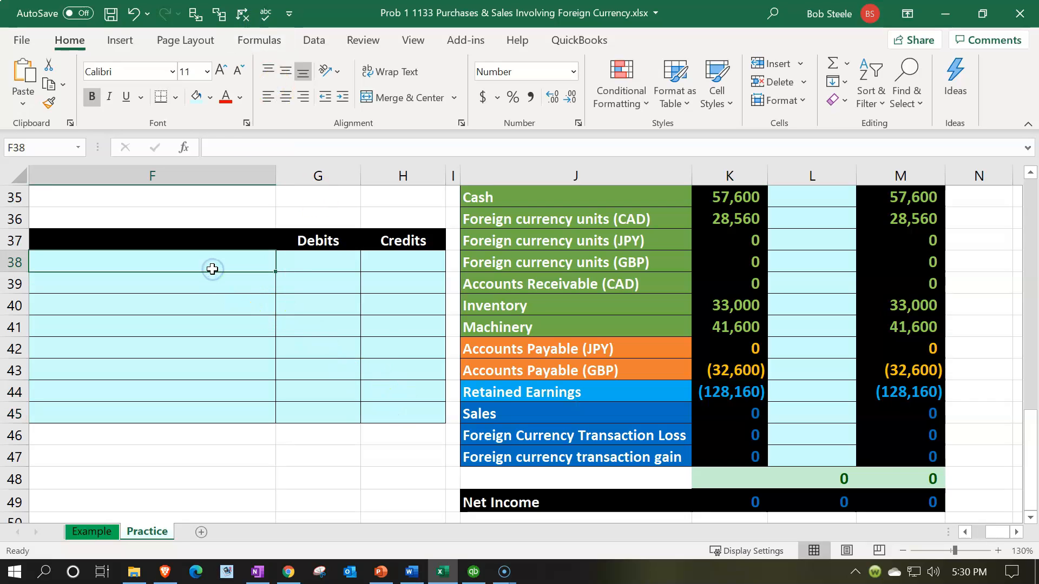
left_click(730, 383)
left_click(729, 373)
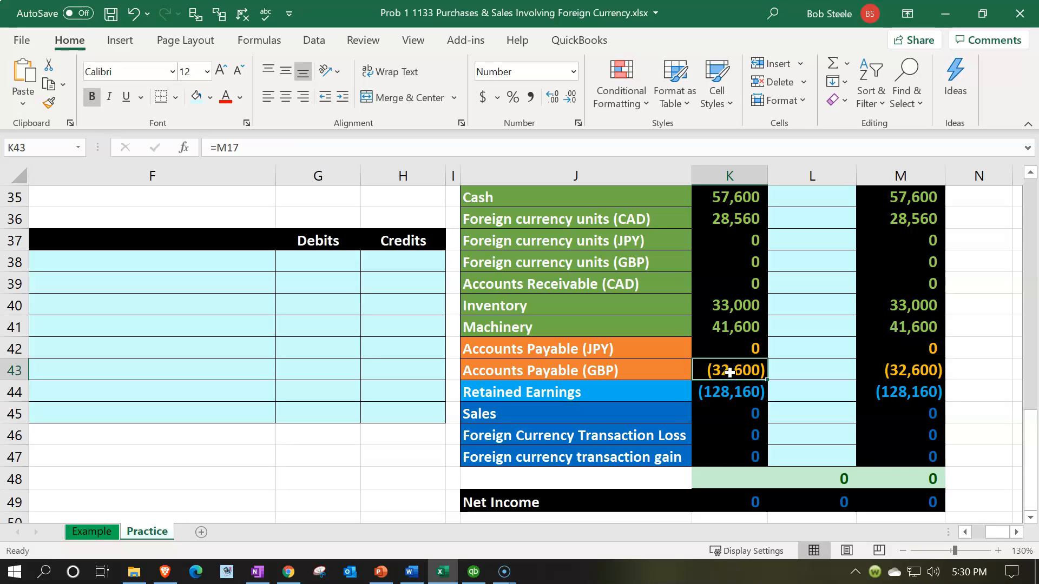
- Check the Jan 15 GBP spot rate of 1.640 in C30 and launch Calculator
left_click(253, 285)
key("Home")
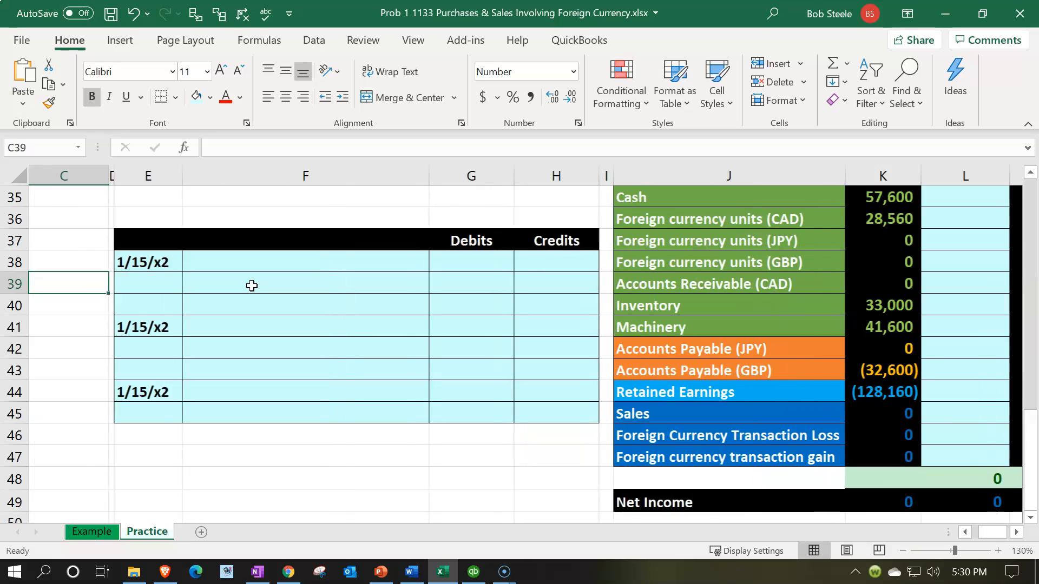
scroll(252, 286, "up", 3)
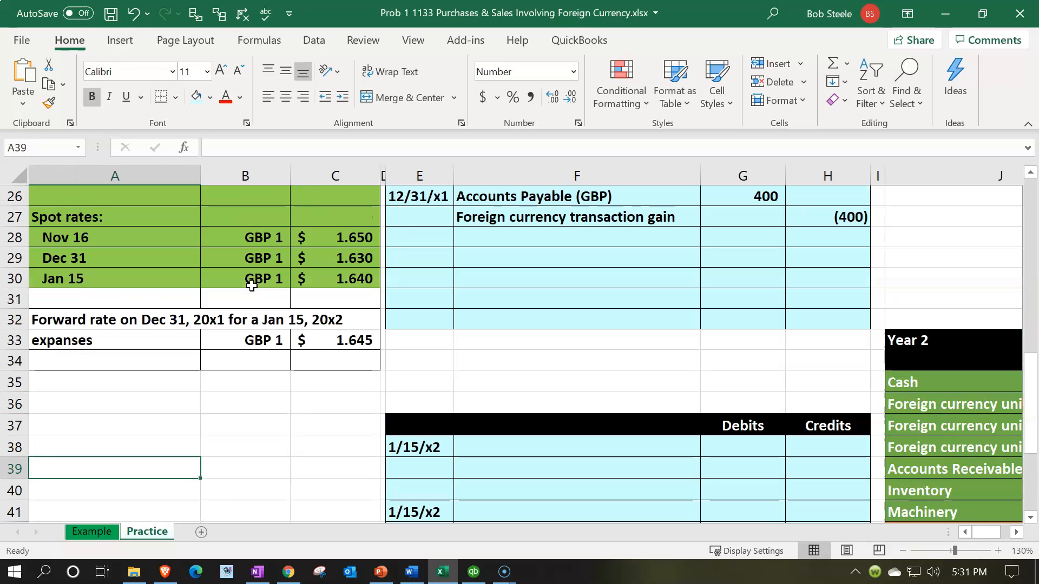
left_click(166, 282)
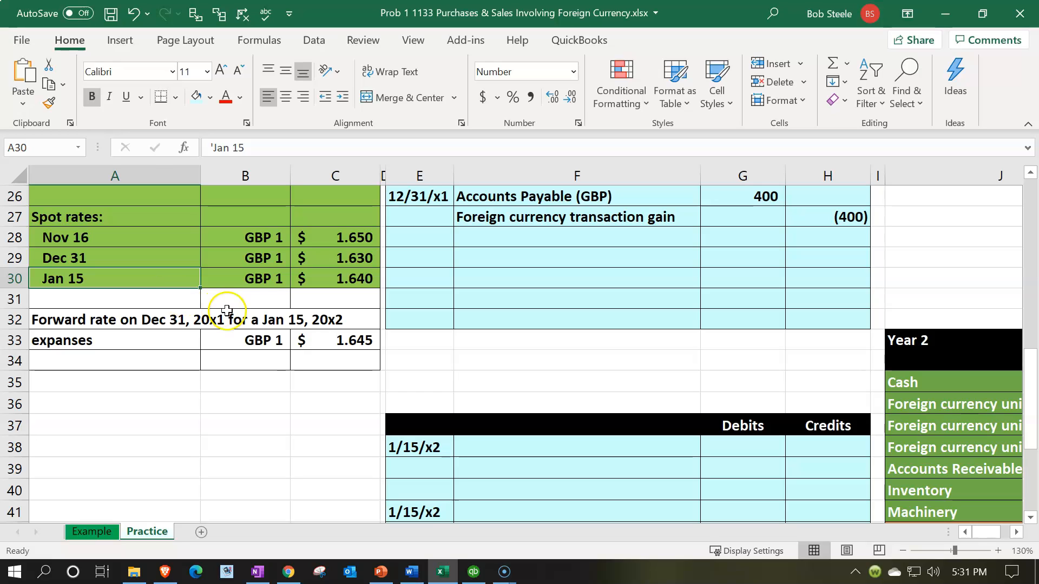
left_click(338, 279)
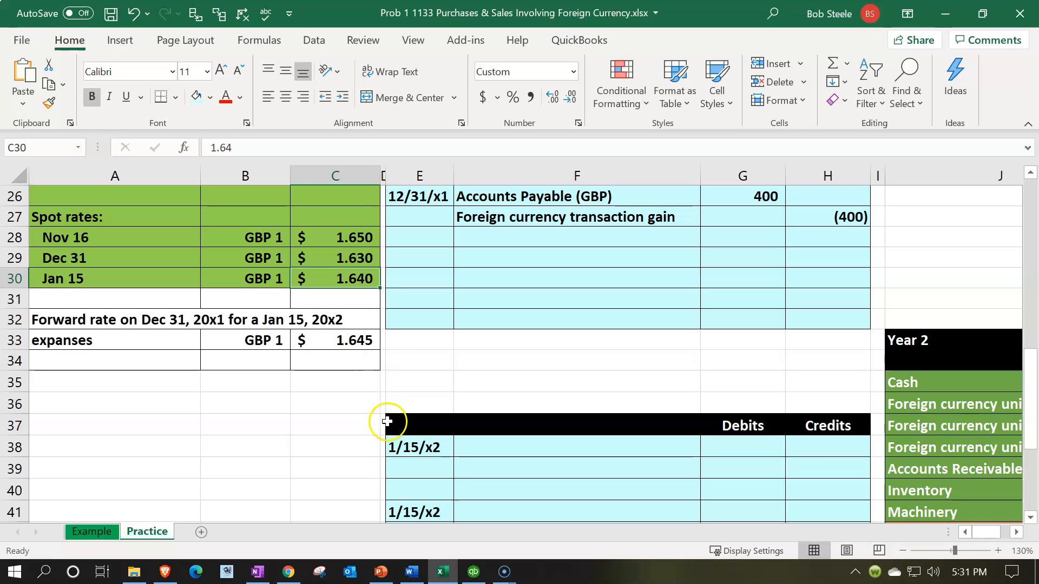
key("XF86Calculator")
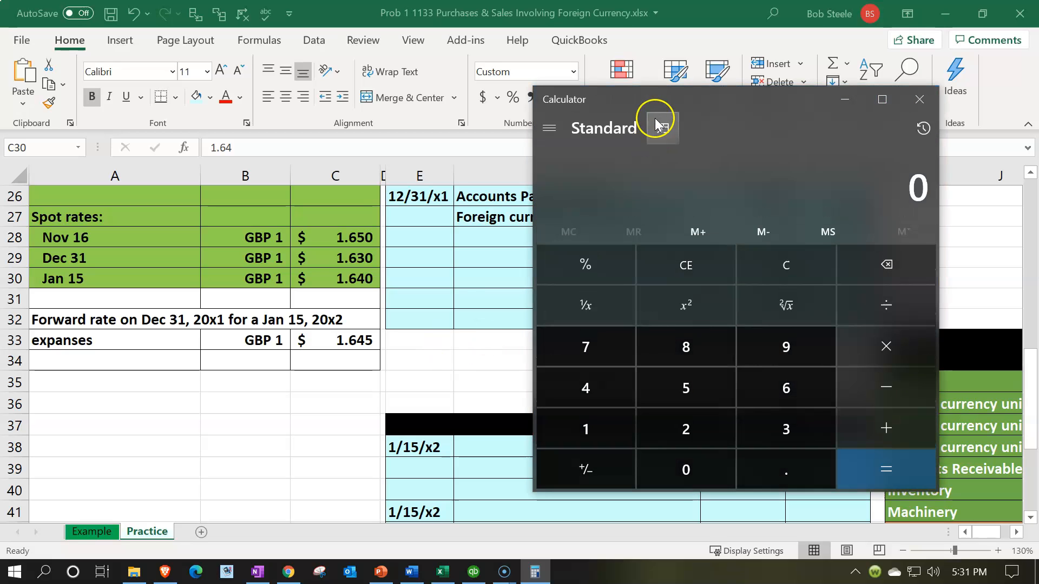
- In compact Calculator, compute 20,000 × 1.64 = 32,800
left_click(662, 103)
scroll(456, 321, "up", 2)
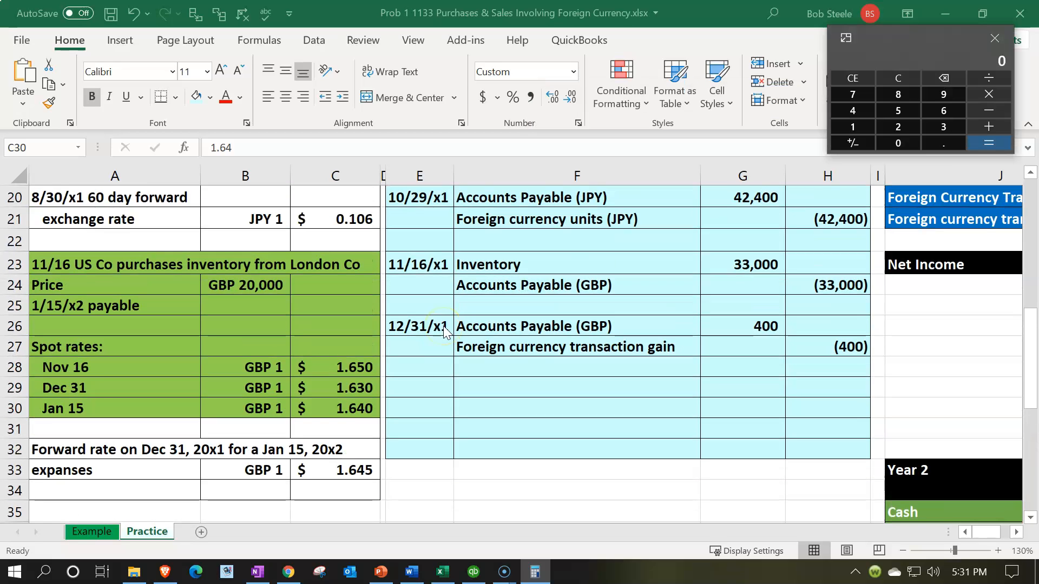
type("20000")
key("asterisk")
type("1.64")
key("Return")
- Look up the Year 2 Cash row and its ending balance in the workbook
key("alt+Tab")
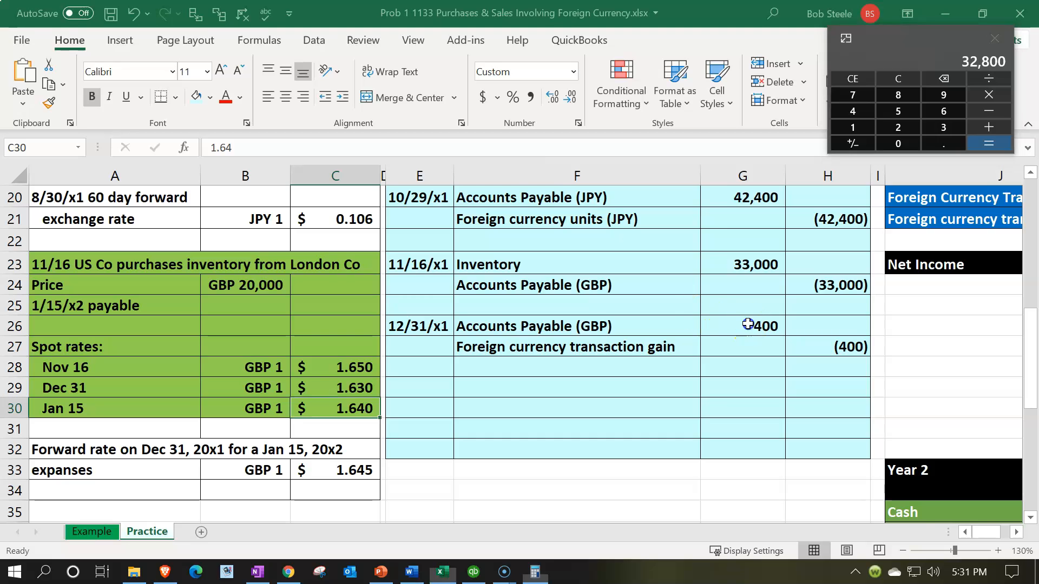
scroll(752, 325, "down", 3)
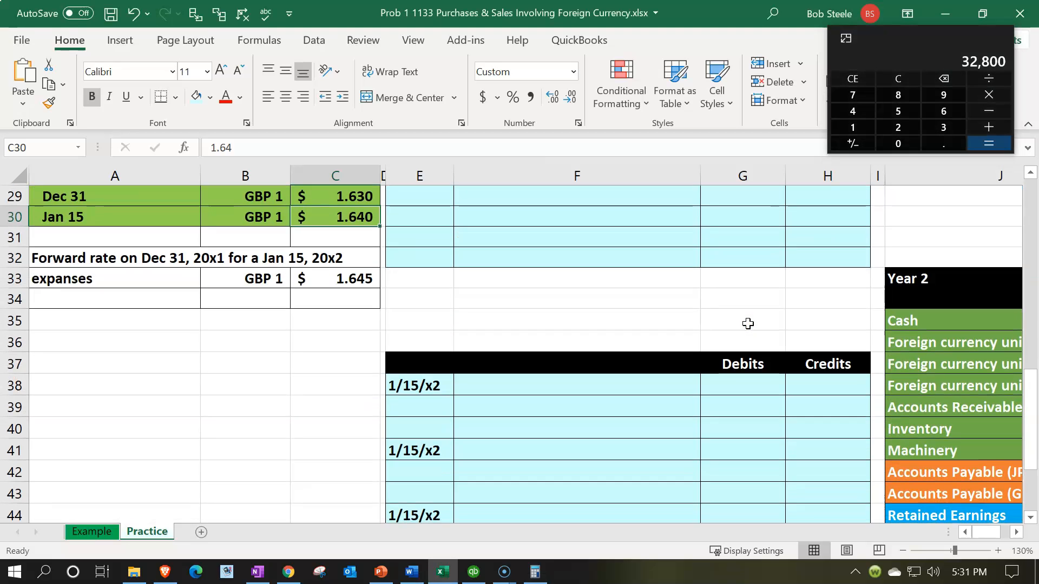
scroll(747, 323, "up", 2)
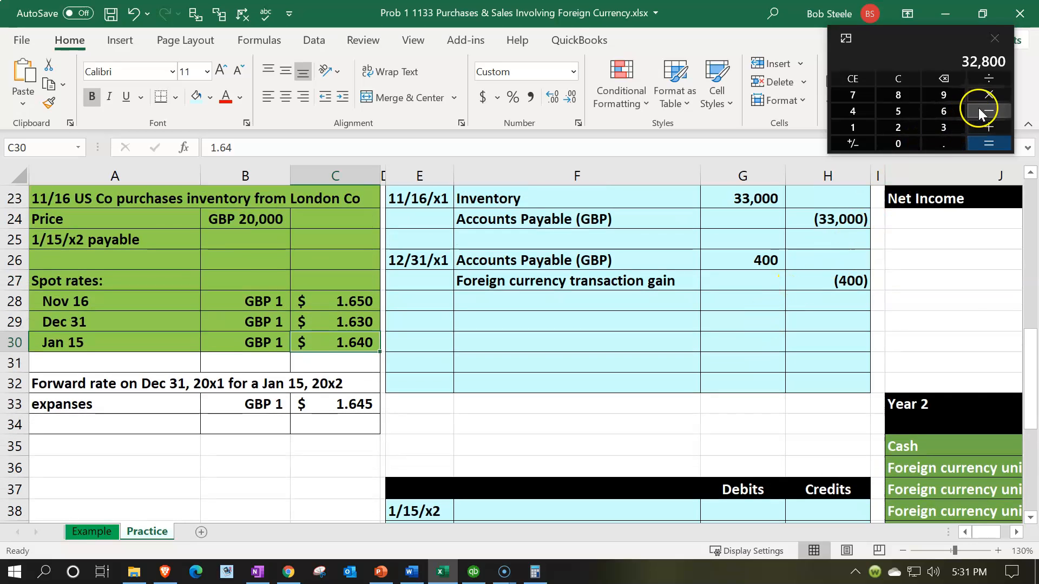
left_click(951, 452)
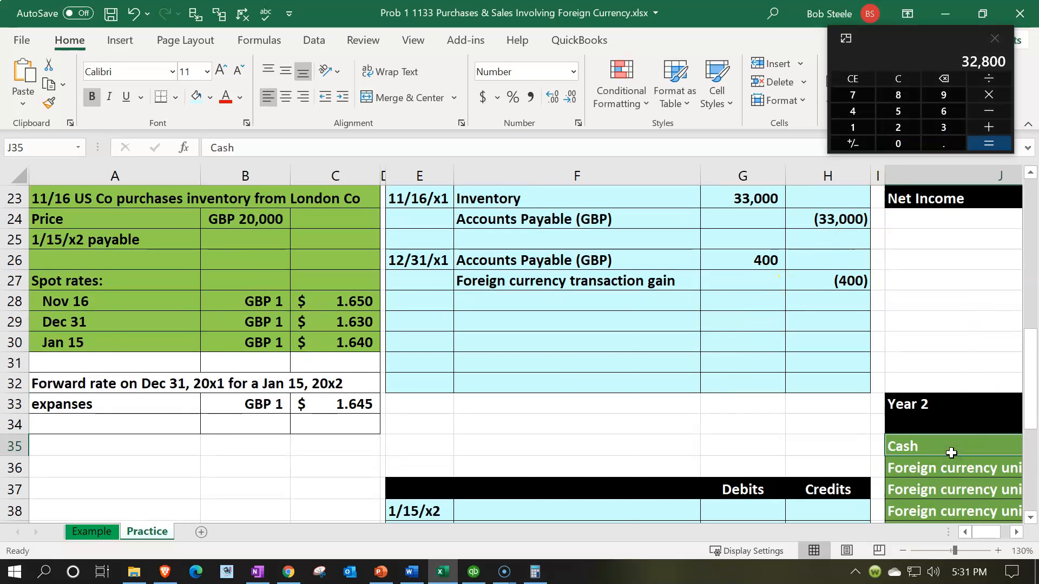
key("Right")
key("Right")
key("Right")
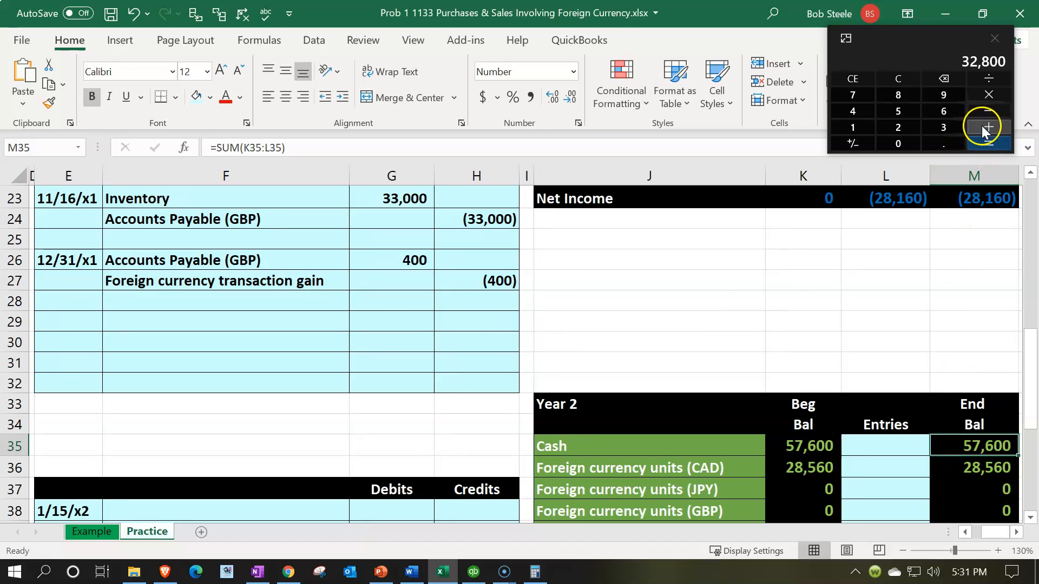
- Subtract 32,600 from 32,800 to get the 200 difference, then move Calculator aside
left_click(984, 110)
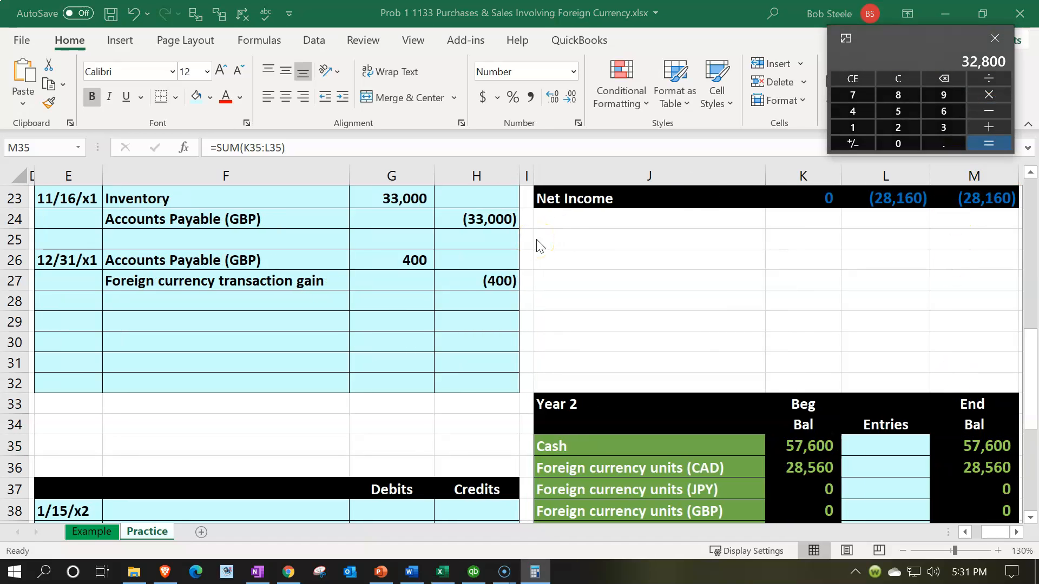
scroll(688, 402, "down", 2)
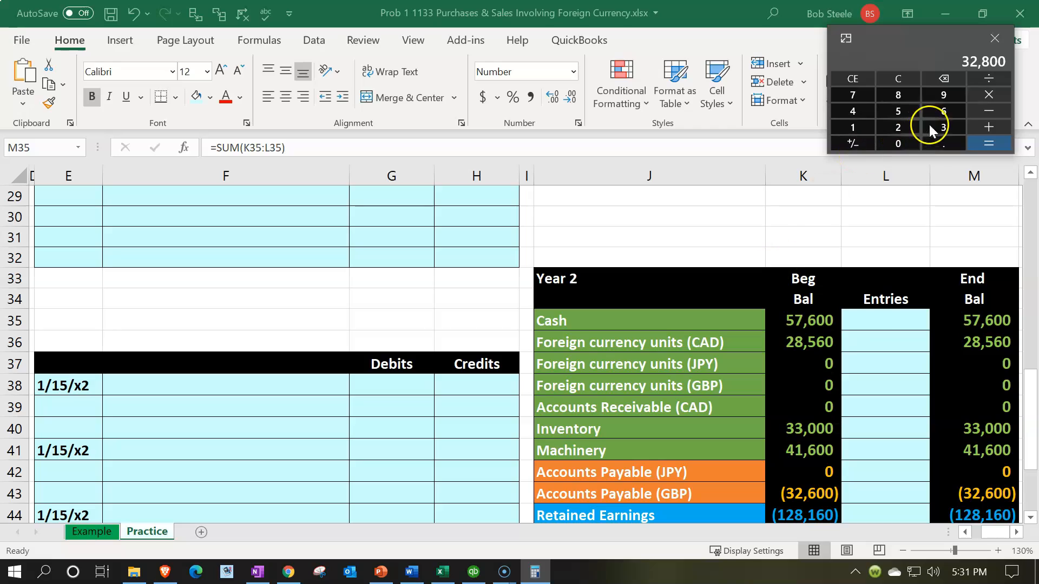
type("32600")
key("Return")
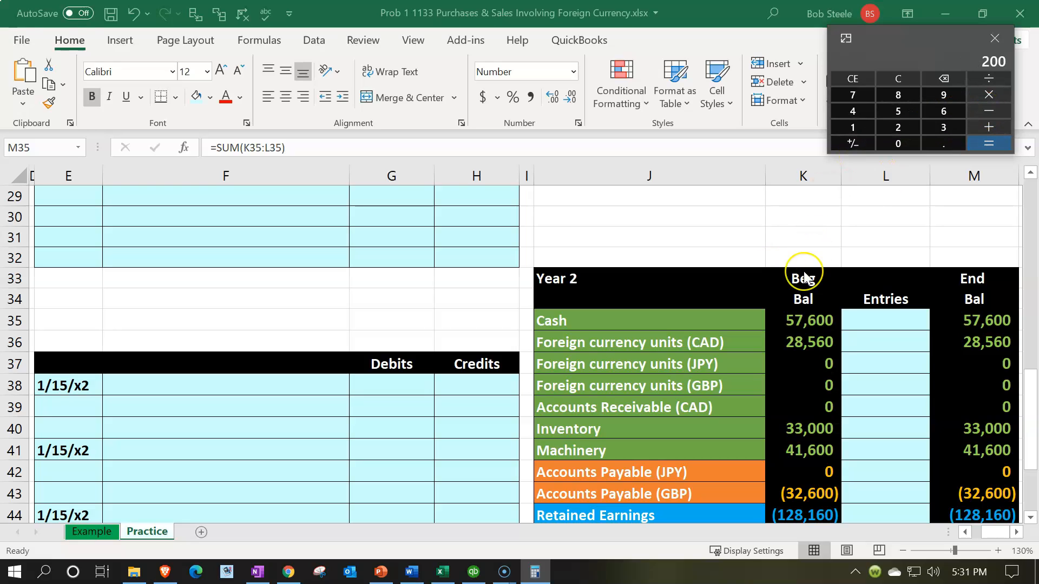
left_click_drag(912, 30, 888, 0)
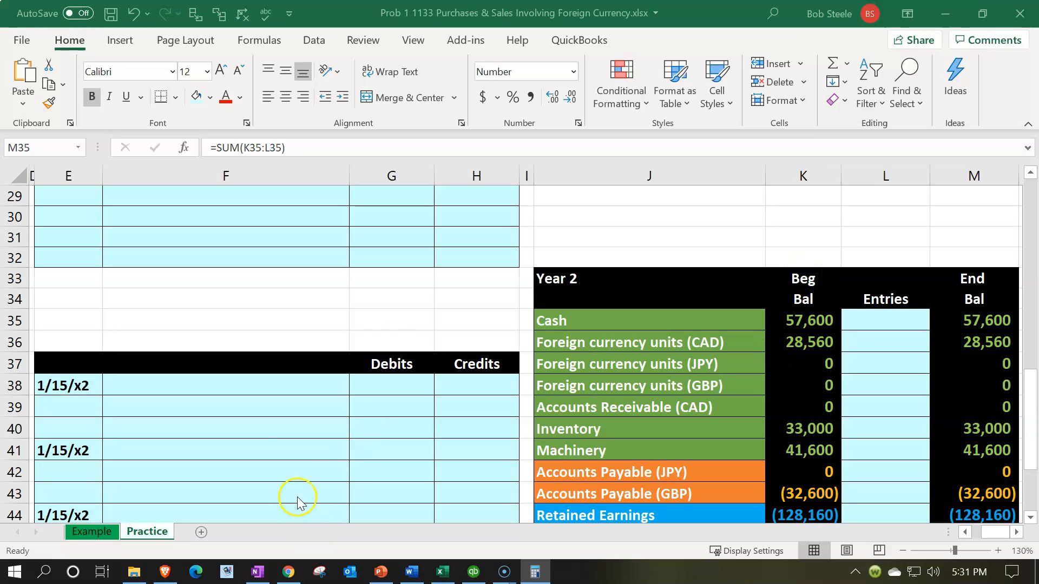
left_click(283, 436)
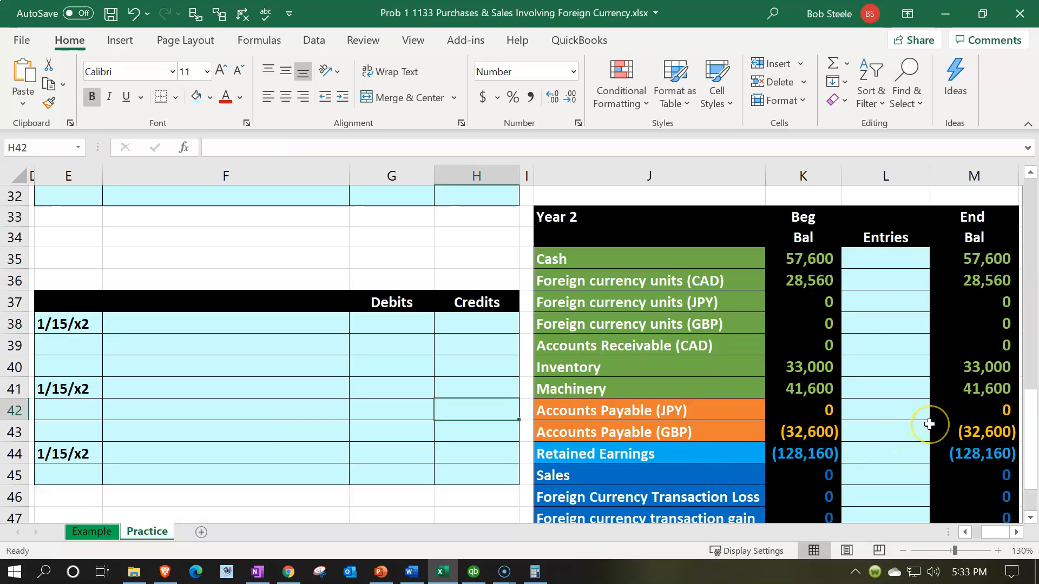
left_click(925, 431)
left_click(954, 422)
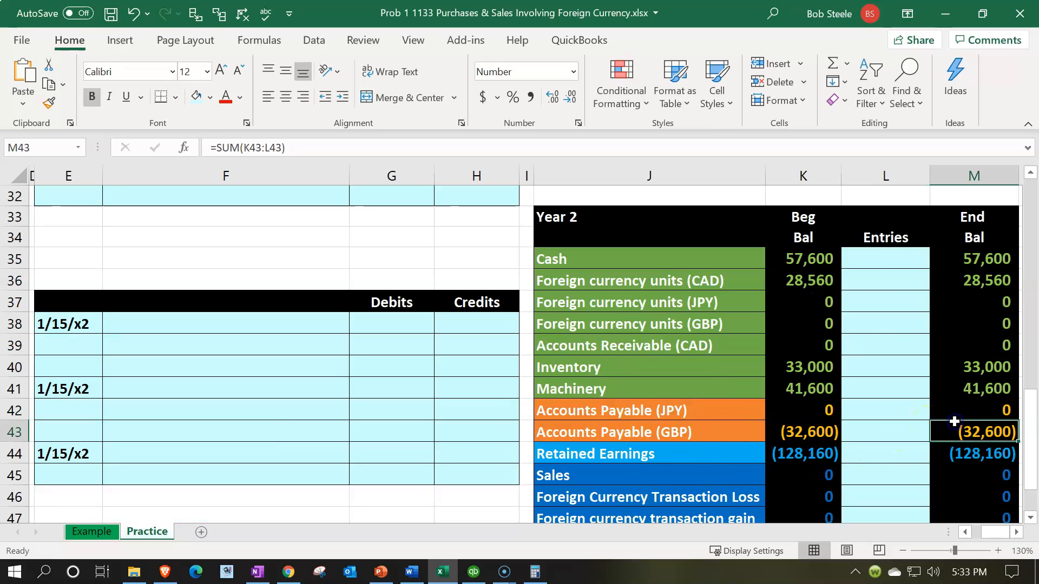
left_click(378, 355)
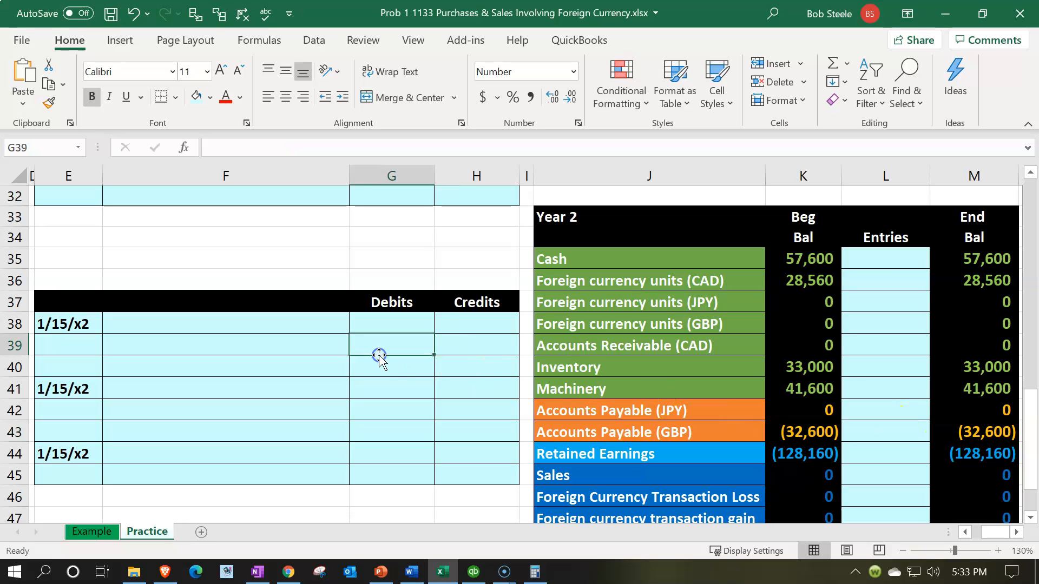
key("Home")
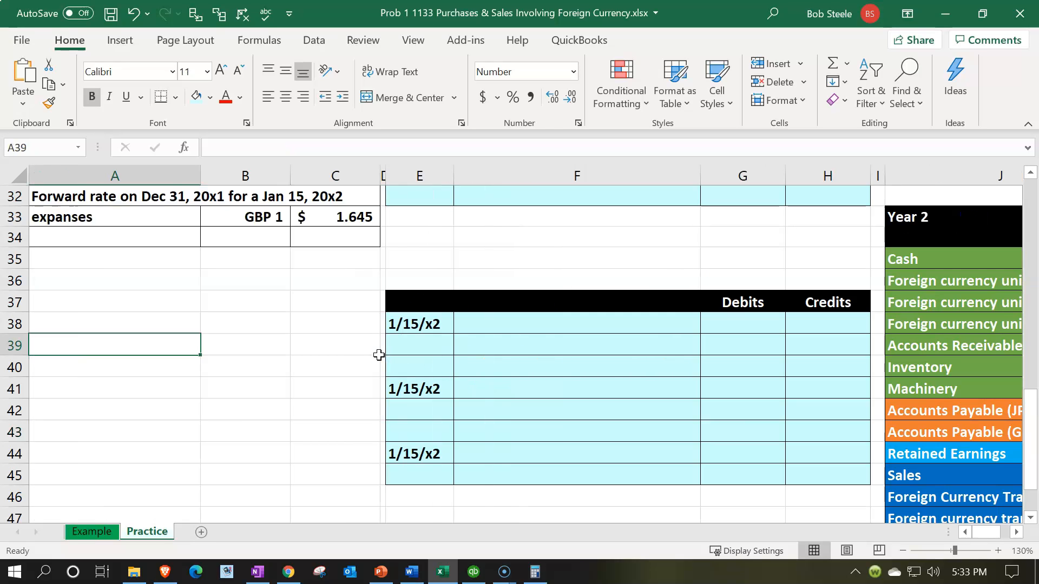
scroll(379, 355, "up", 3)
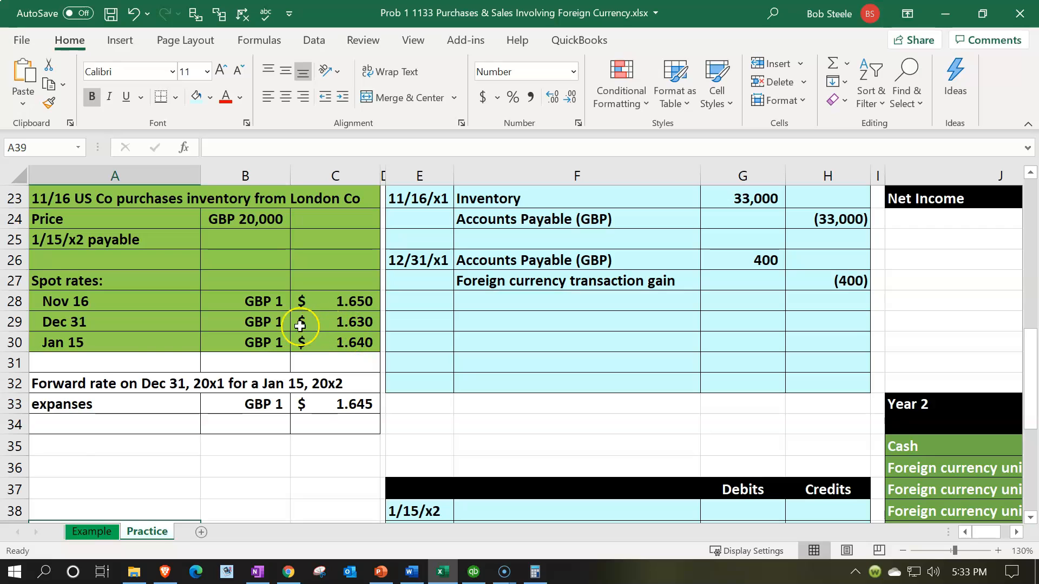
left_click(273, 323)
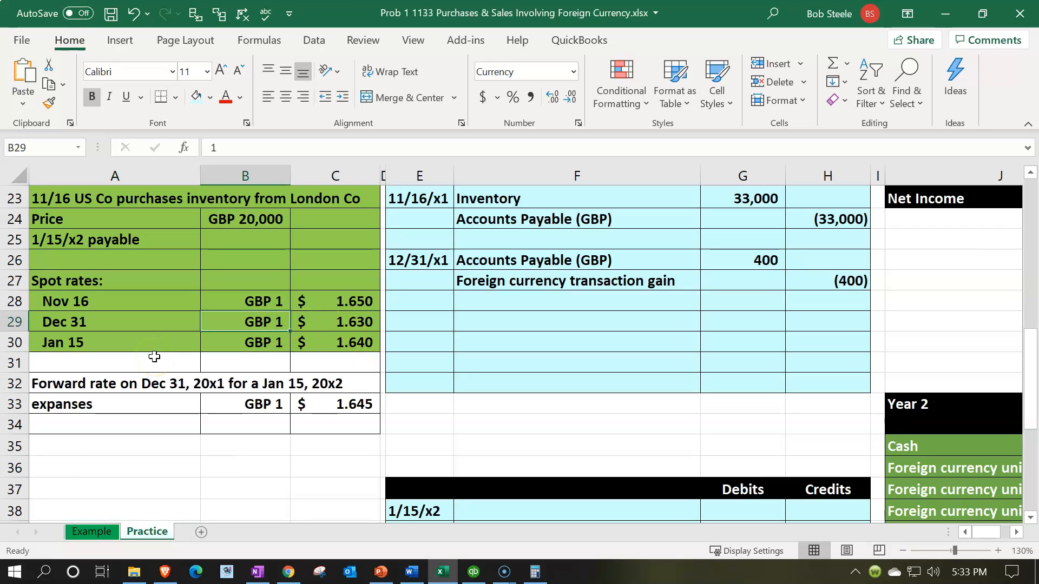
key("Right")
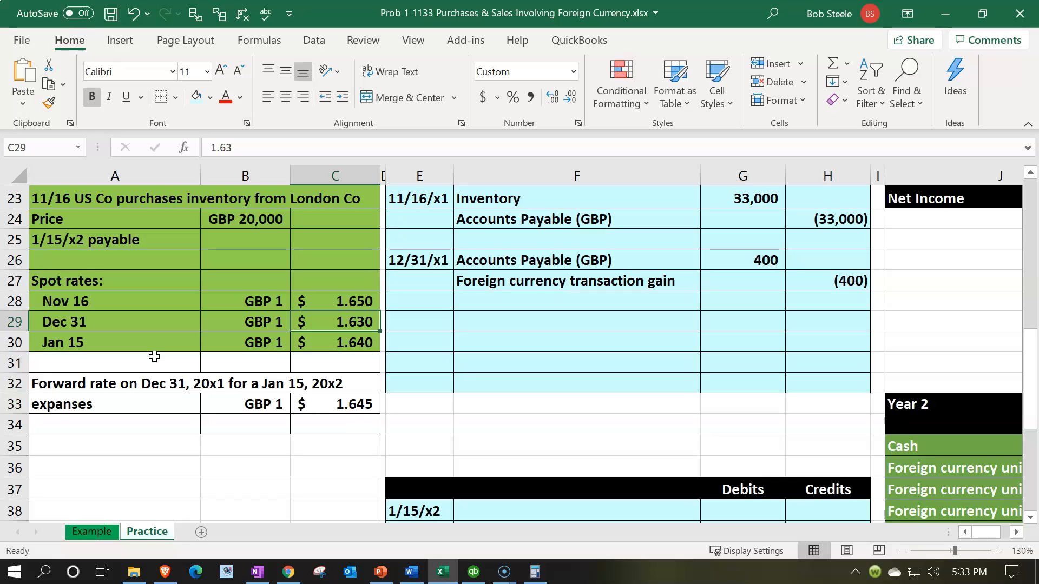
key("Down")
key("Left")
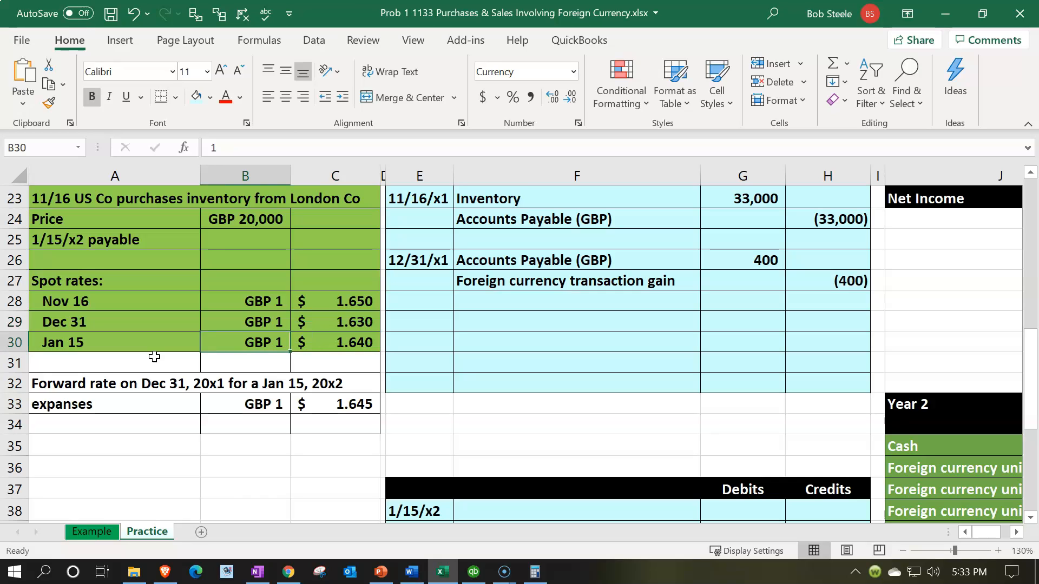
key("Right")
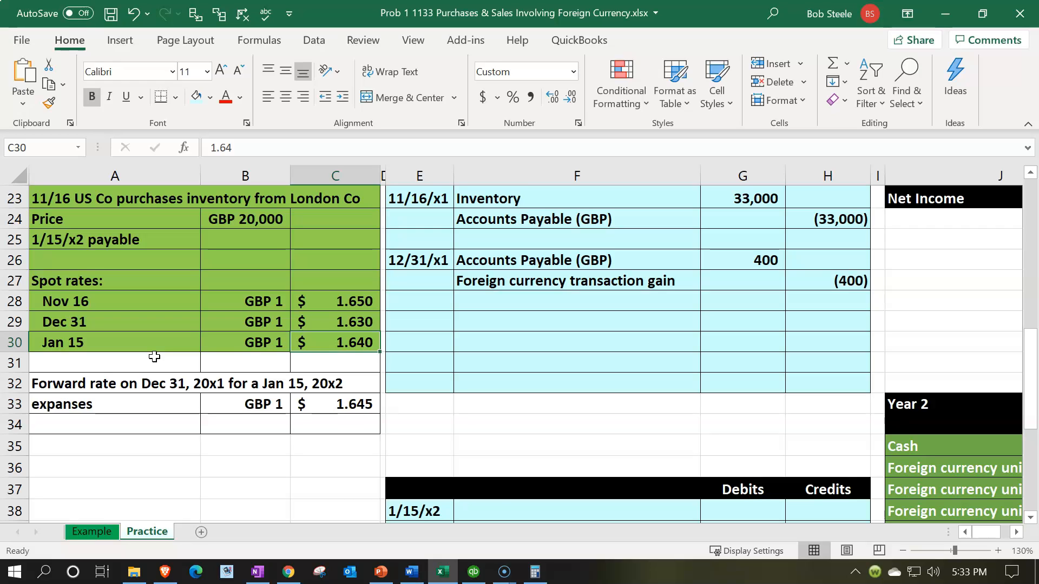
key("Left")
key("Right")
key("Left")
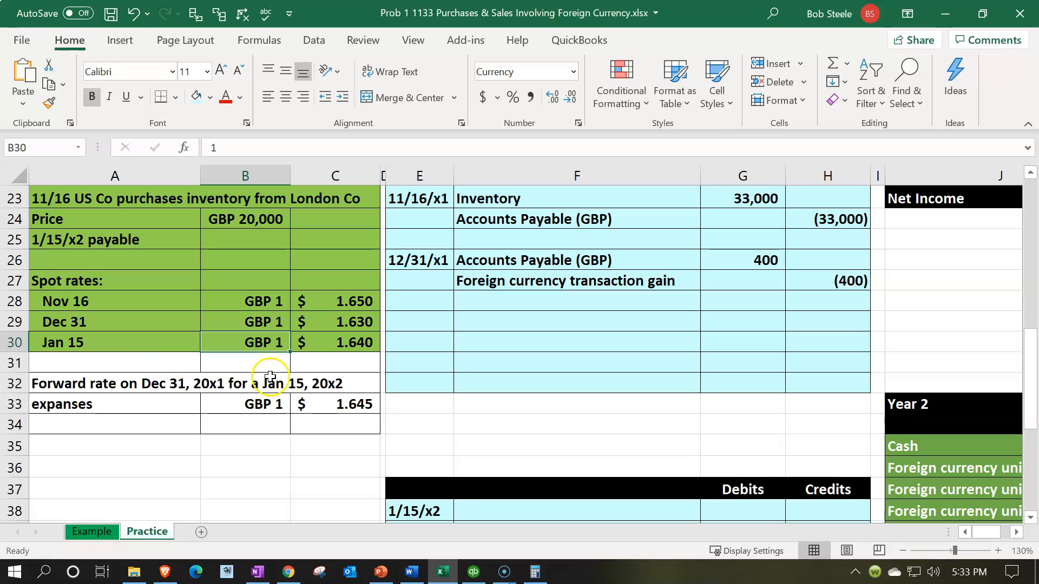
left_click(547, 358)
scroll(549, 356, "down", 1)
scroll(549, 356, "down", 1)
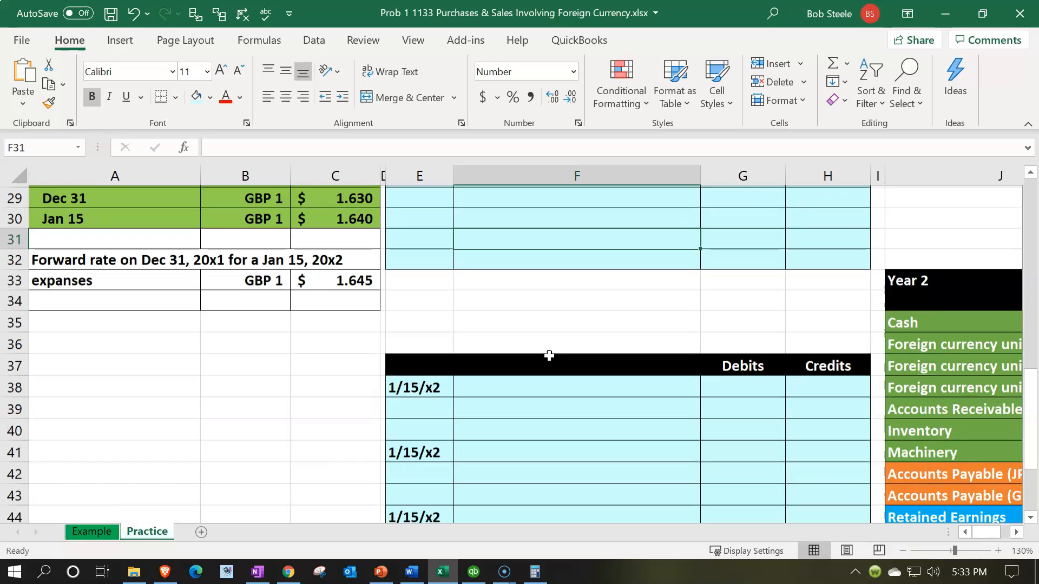
- Link the entry's second account line to Accounts Payable (GBP) in the Year 2 list
left_click(498, 383)
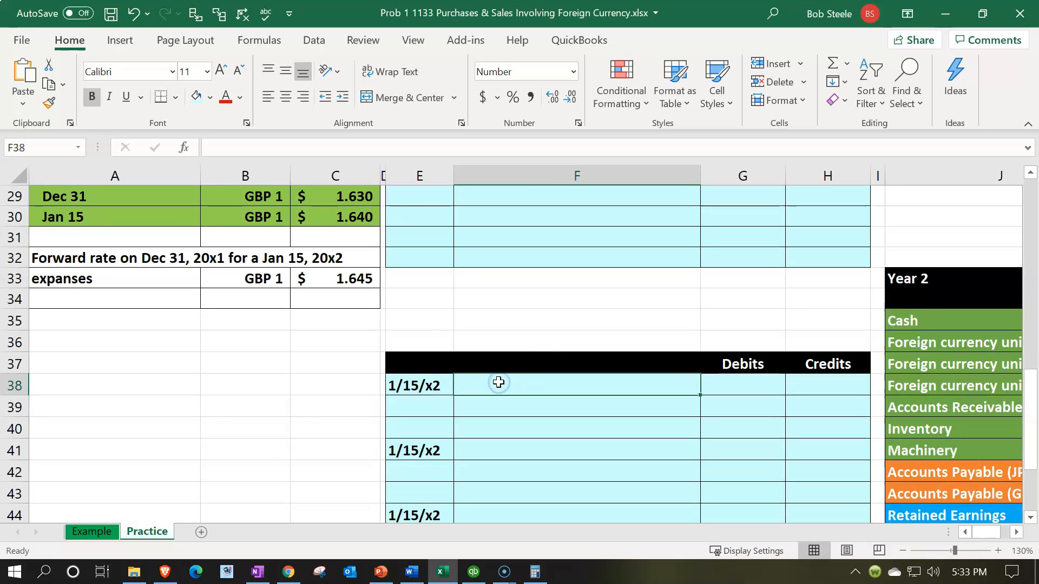
key("Right")
key("Right")
key("Right")
key("Right")
key("Right")
key("Right")
key("Right")
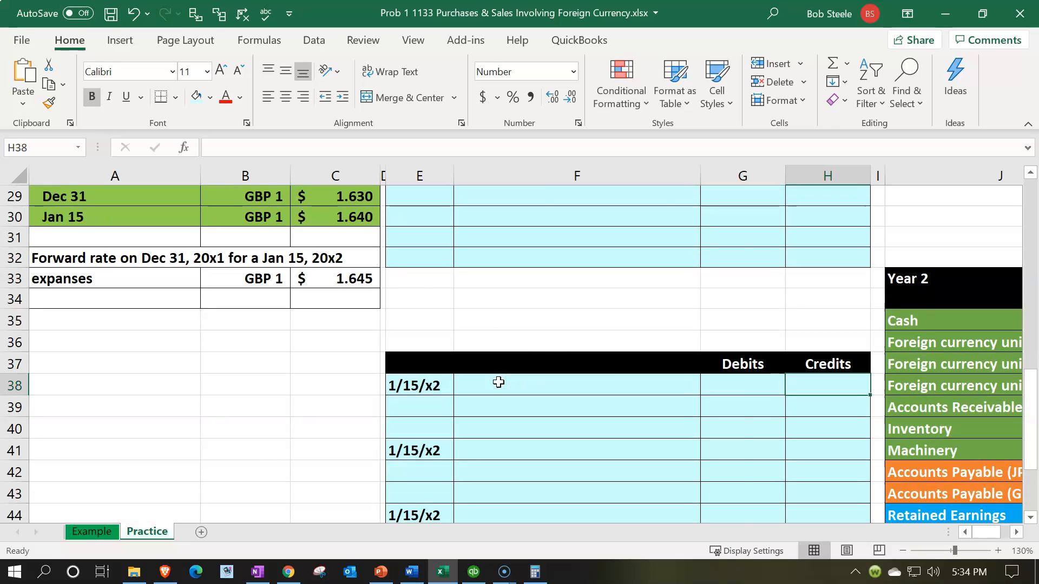
key("Down")
key("Down")
key("Down")
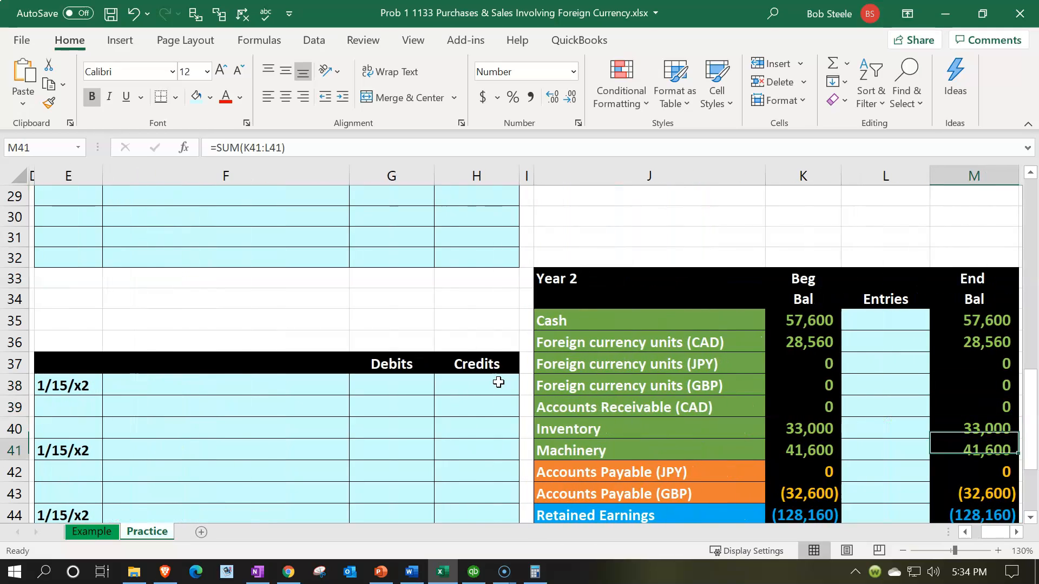
key("Left")
key("Left")
key("Left")
key("Left")
key("Left")
key("Left")
key("Left")
key("Up")
key("Up")
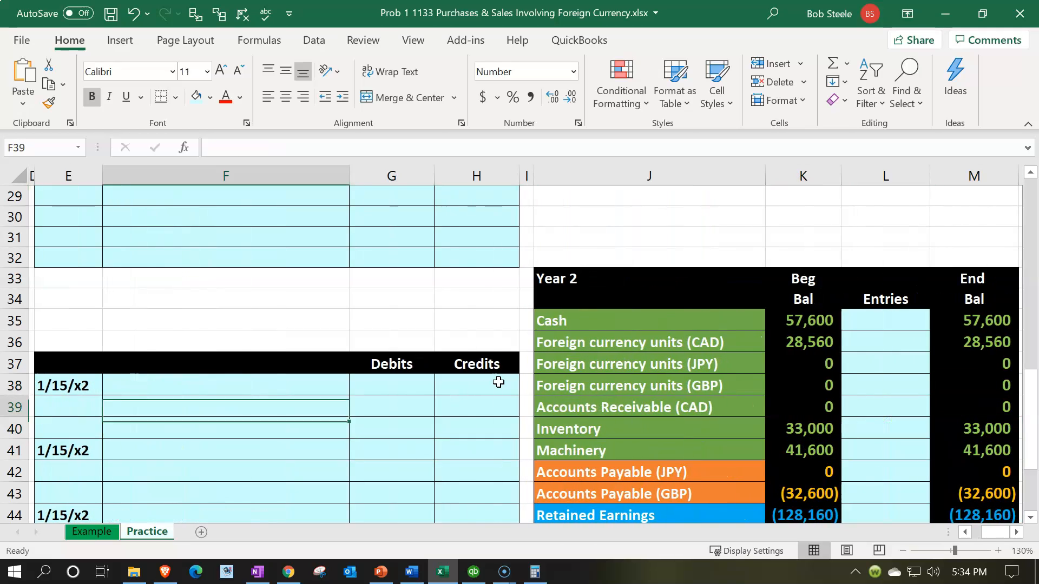
type("=")
key("Right")
key("Right")
key("Right")
key("Right")
key("Down")
key("Down")
key("Down")
key("Down")
key("Return")
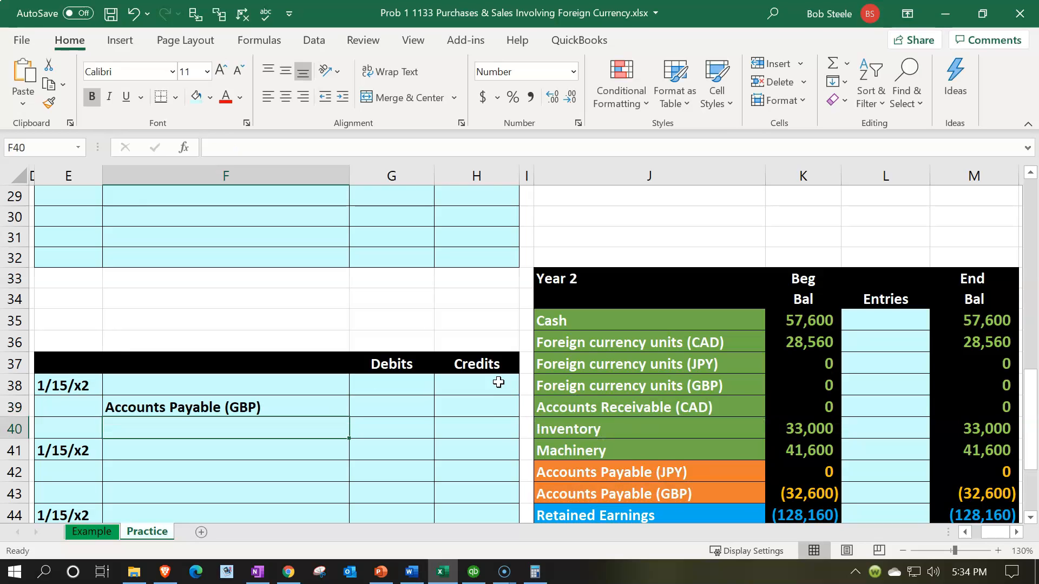
- Link the entry's first account line to Foreign currency transaction gain
key("Up")
key("Up")
type("=")
key("Down")
key("Down")
key("Down")
key("Down")
key("Down")
key("Down")
key("Down")
key("Down")
key("Down")
key("Down")
key("Down")
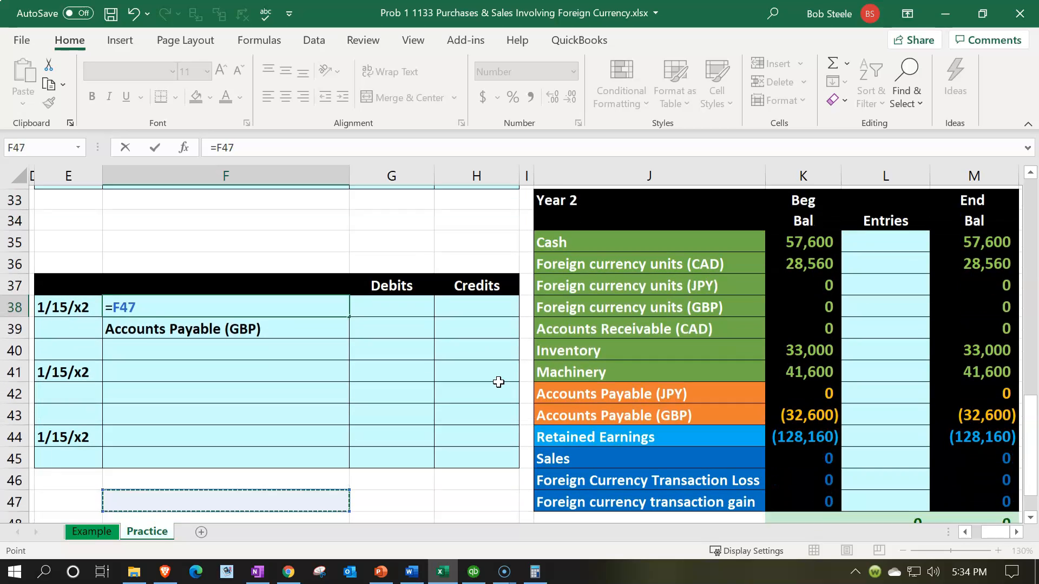
key("Right")
key("Right")
key("Right")
key("Right")
key("Up")
key("Up")
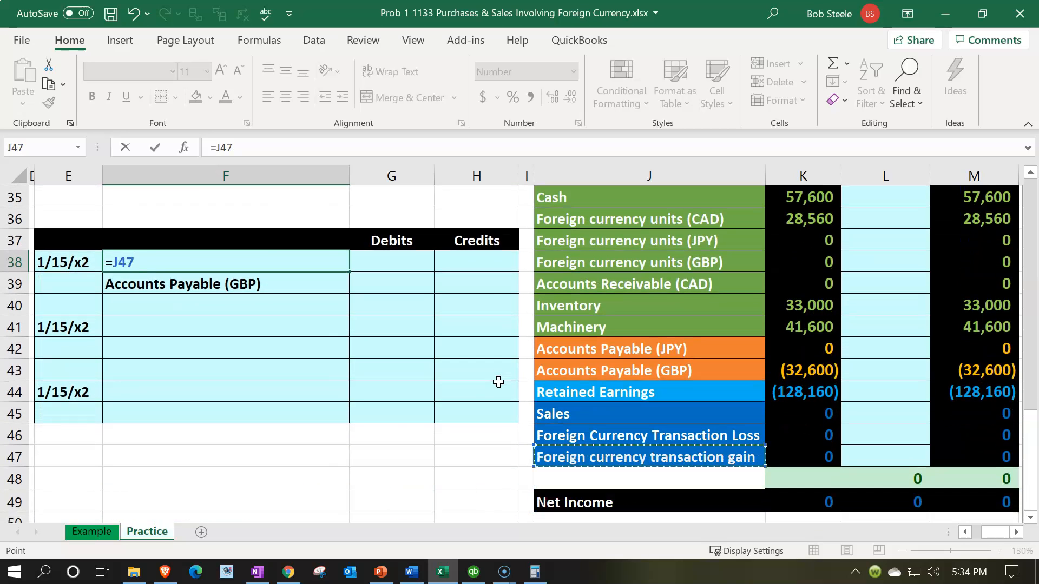
key("Return")
key("Up")
- Move to the first line's debit cell G38 and begin a formula with =(
key("Right")
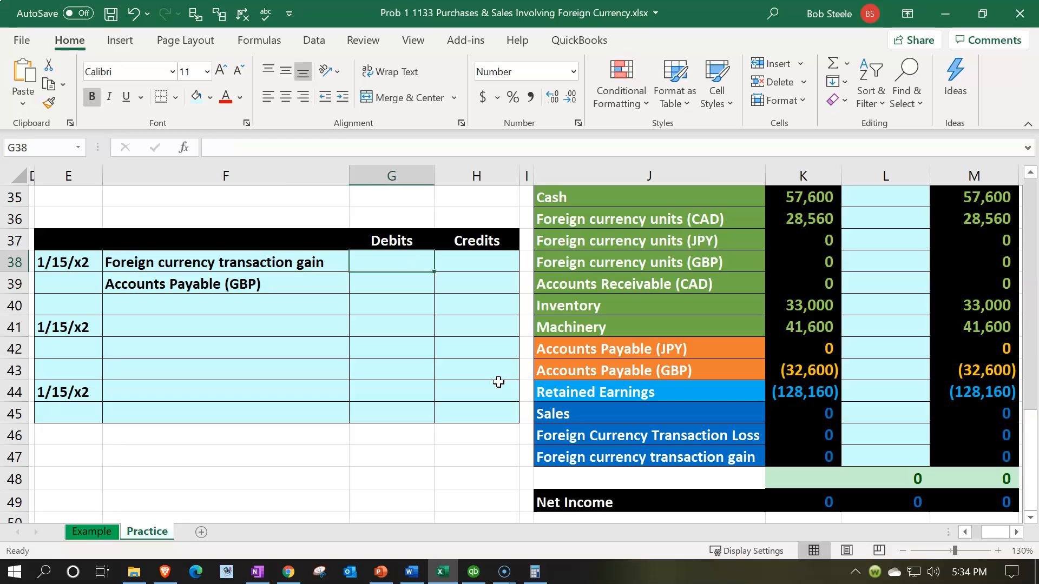
key("Left")
key("Left")
key("Left")
key("Left")
key("Left")
key("Left")
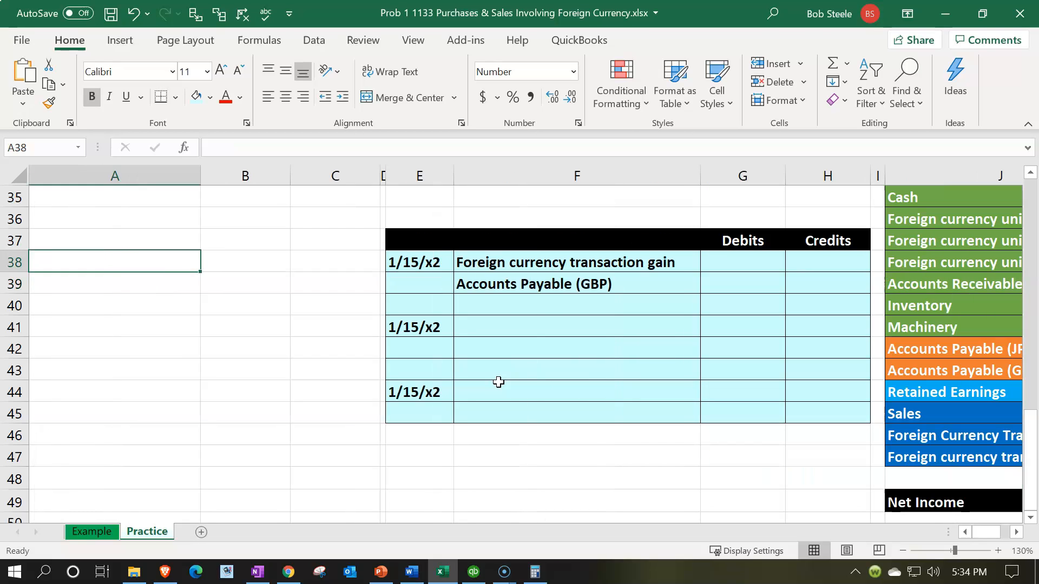
key("Right")
key("Right")
key("Right")
key("Right")
key("Right")
key("Right")
key("Up")
key("Down")
type("=")
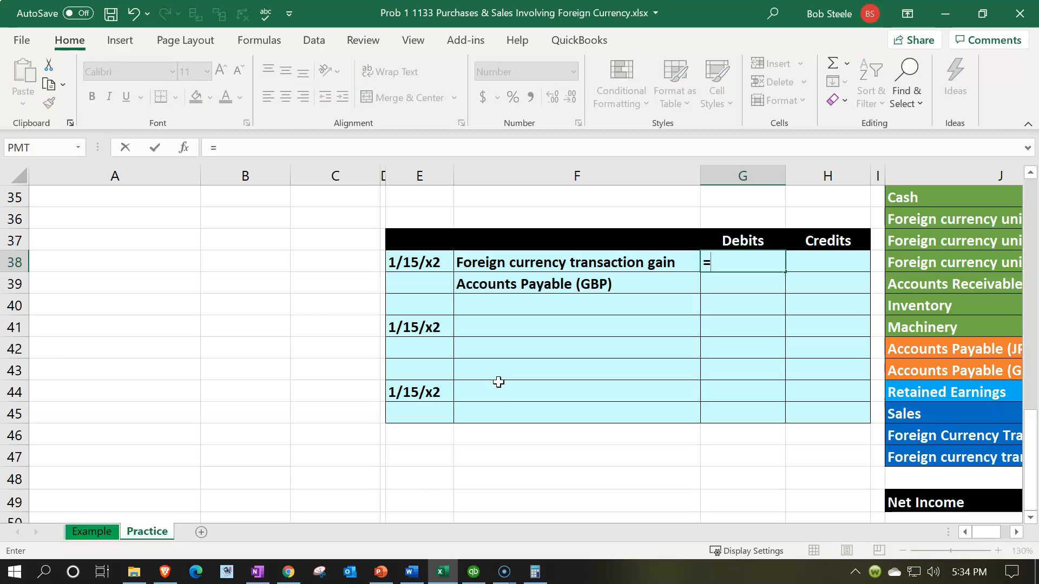
type("(")
- Complete the debit formula =(C30-C29)*B24 in G38, giving 200
key("Left")
key("Left")
key("Left")
key("Left")
key("Left")
key("Left")
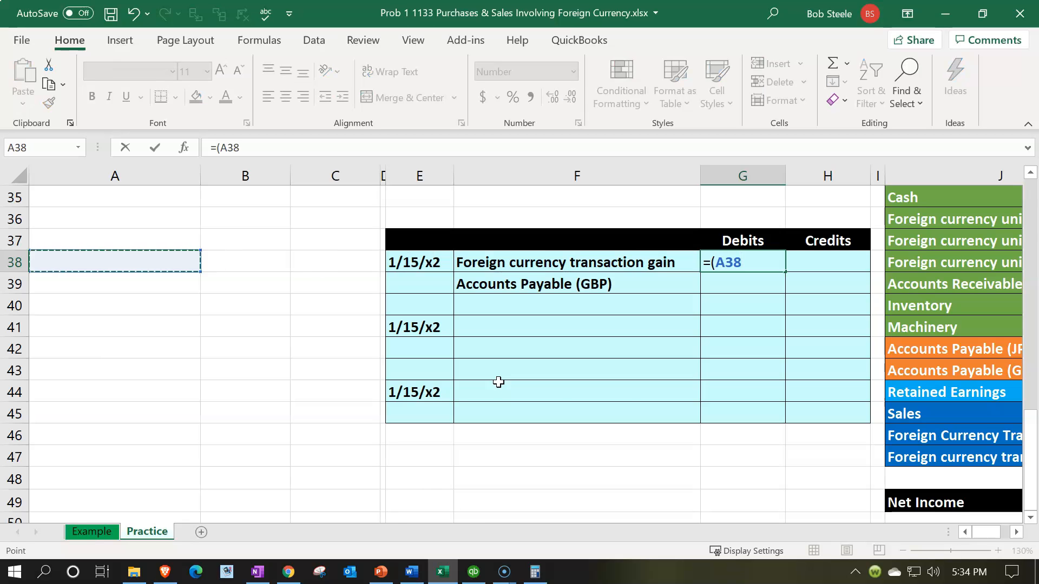
scroll(498, 382, "up", 3)
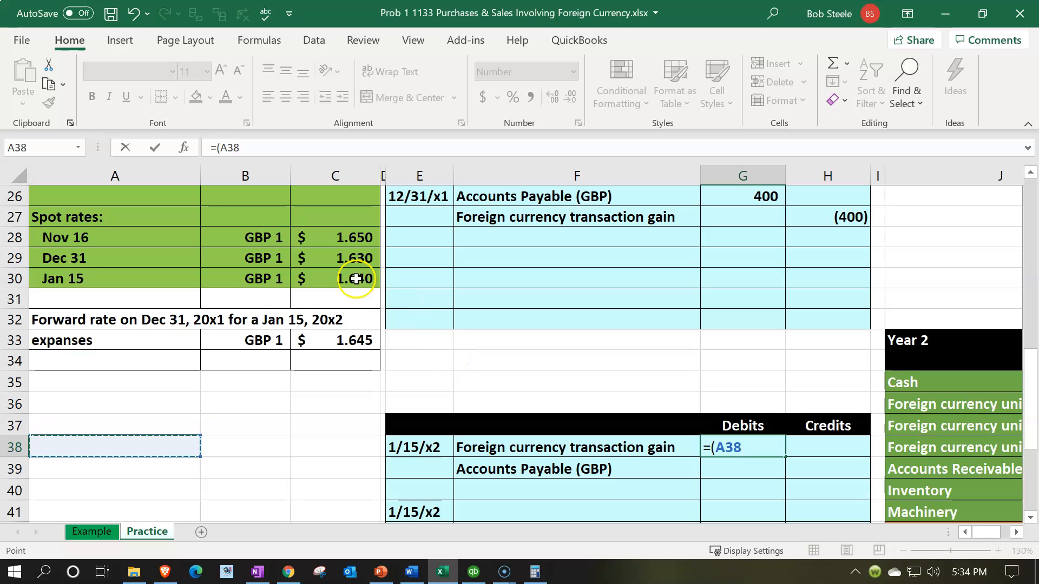
left_click(356, 279)
type("-")
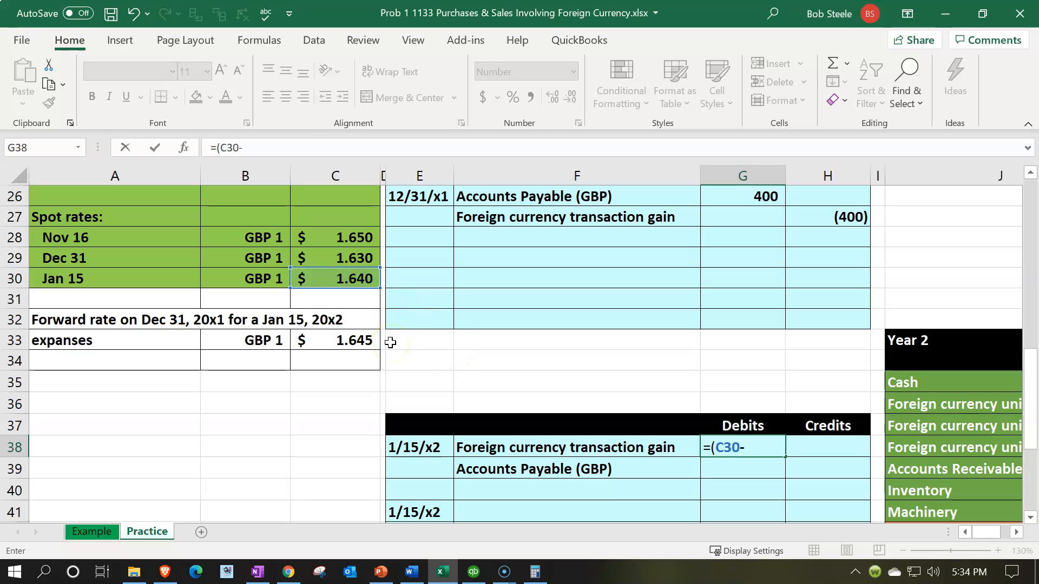
left_click(343, 255)
type(")")
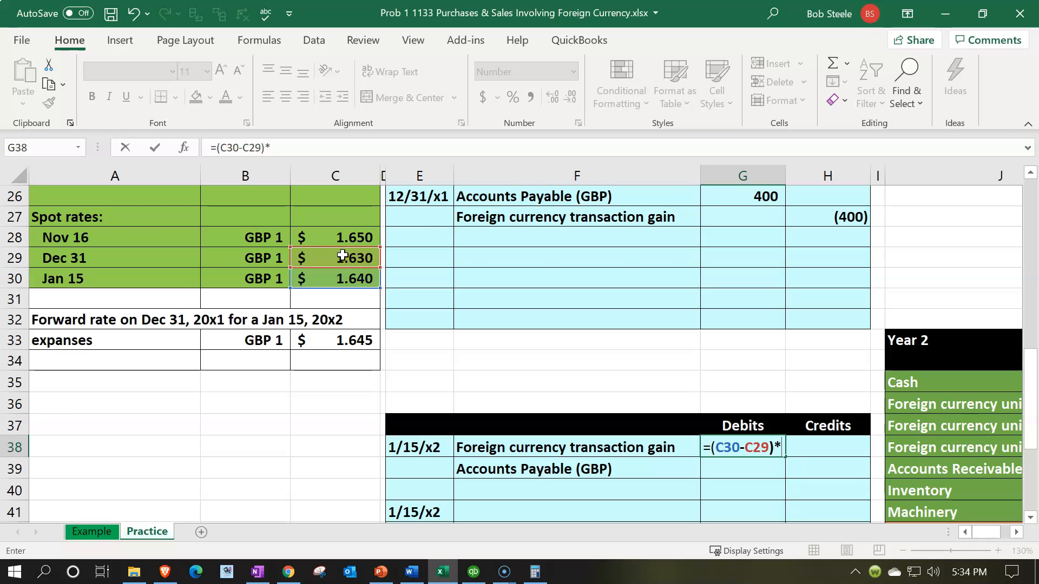
type("*")
scroll(343, 256, "up", 2)
left_click(270, 284)
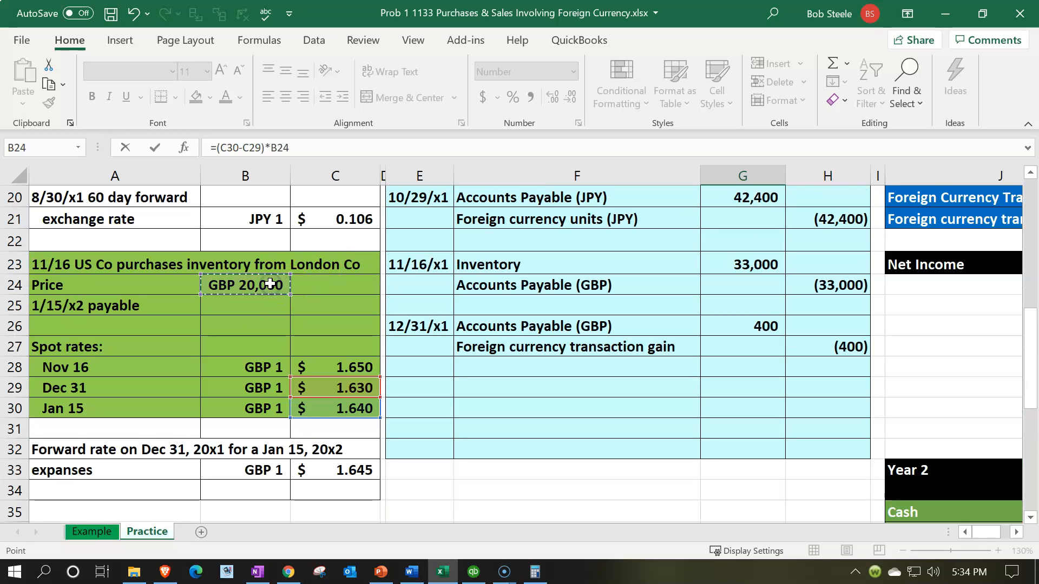
key("Return")
- Enter =-G38 in H39 so Accounts Payable (GBP) is credited (200)
scroll(270, 284, "down", 1)
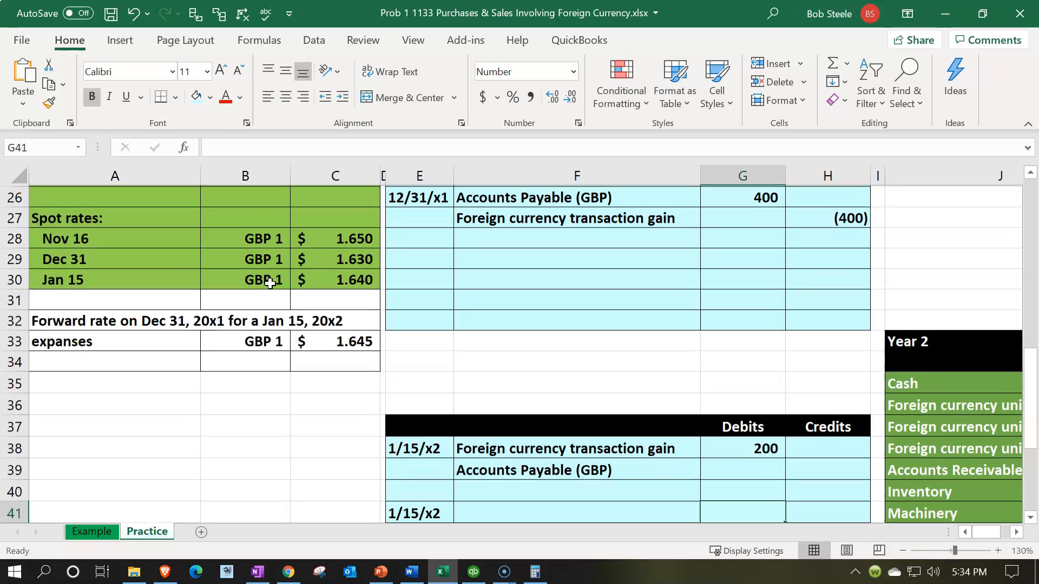
key("Up")
key("Left")
type("=-")
key("Up")
key("Left")
key("Return")
key("Down")
key("Down")
key("Down")
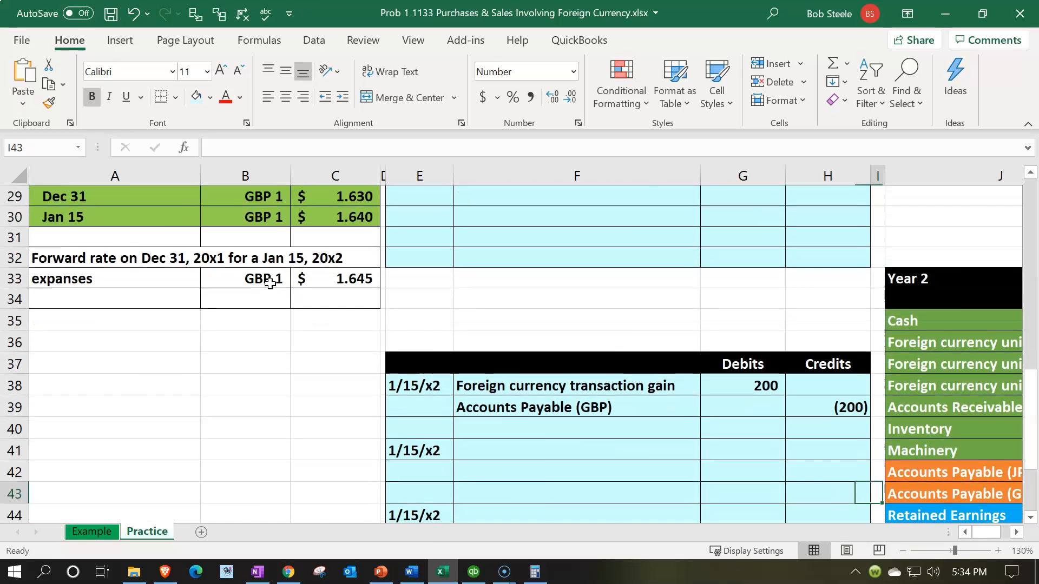
key("Right")
key("Right")
key("Right")
key("Right")
key("Right")
key("Up")
- Post the (200) credit to Accounts Payable (GBP) in the Year 2 Entries column, leaving JPY blank
key("Left")
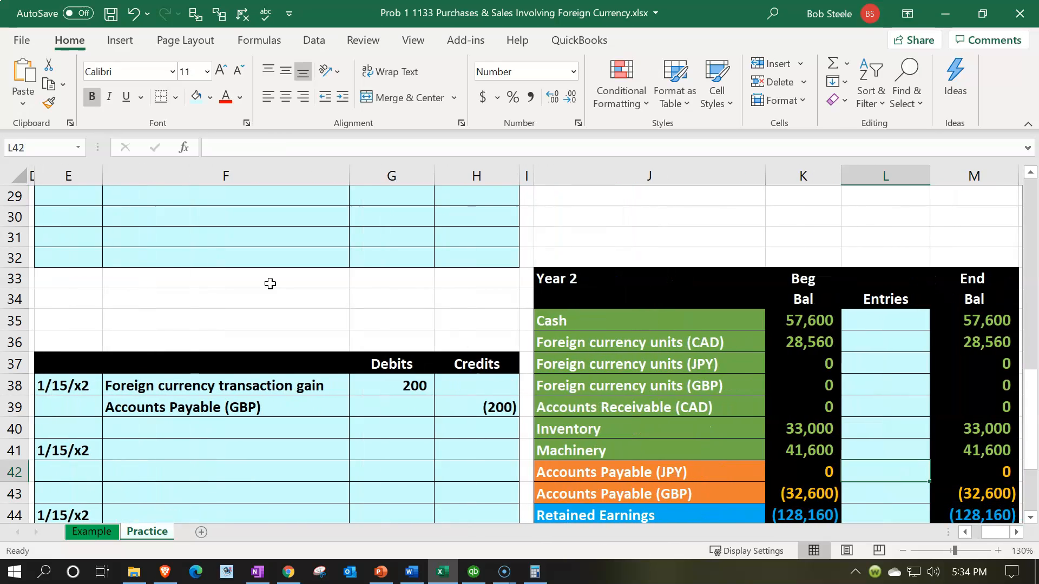
type("=")
key("Left")
key("Left")
key("Left")
key("Left")
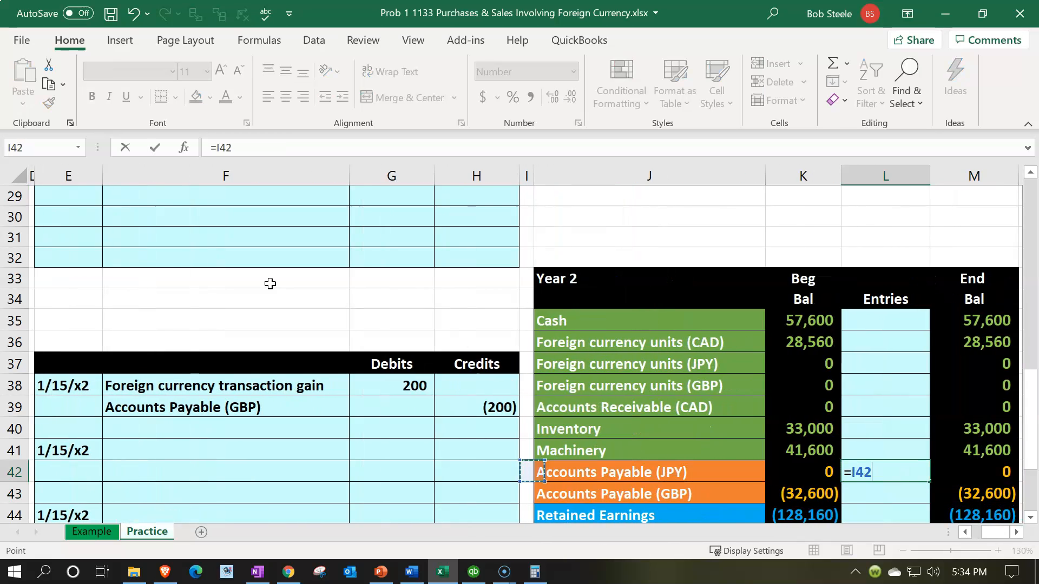
key("BackSpace")
key("BackSpace")
key("BackSpace")
key("BackSpace")
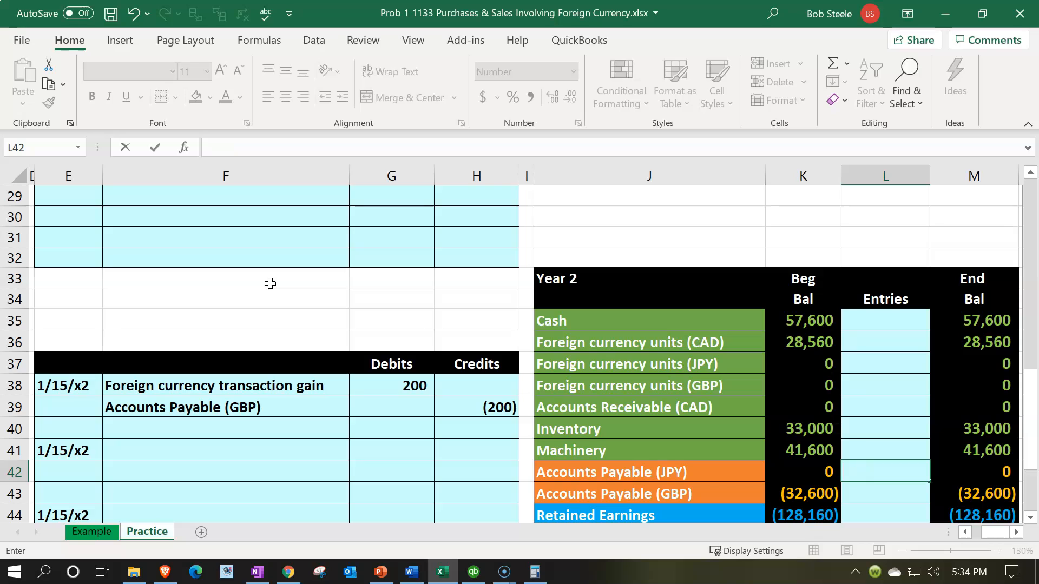
key("Return")
type("=")
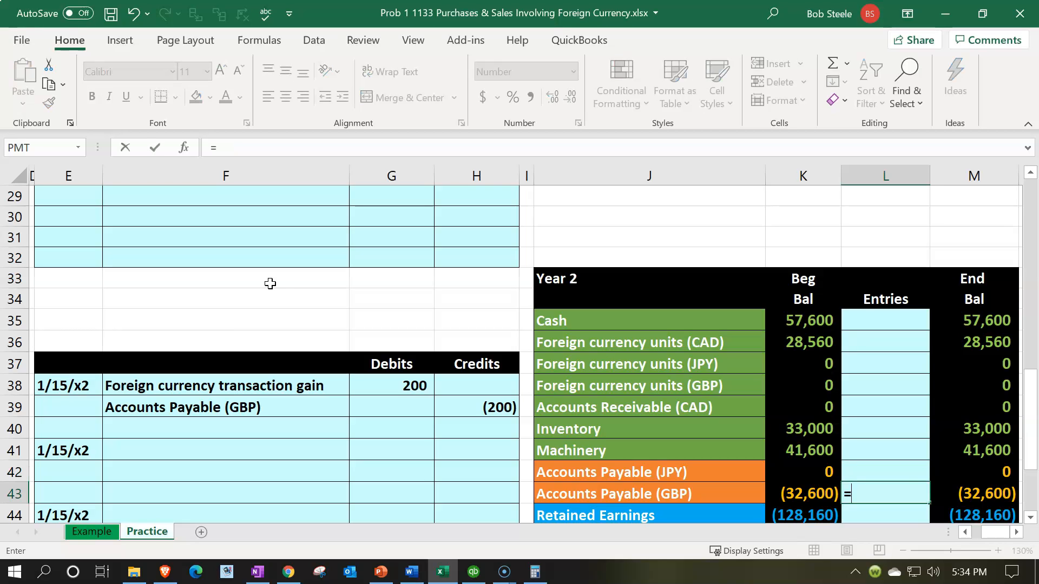
key("Left")
key("Left")
key("Left")
key("Up")
key("Up")
key("Up")
key("Up")
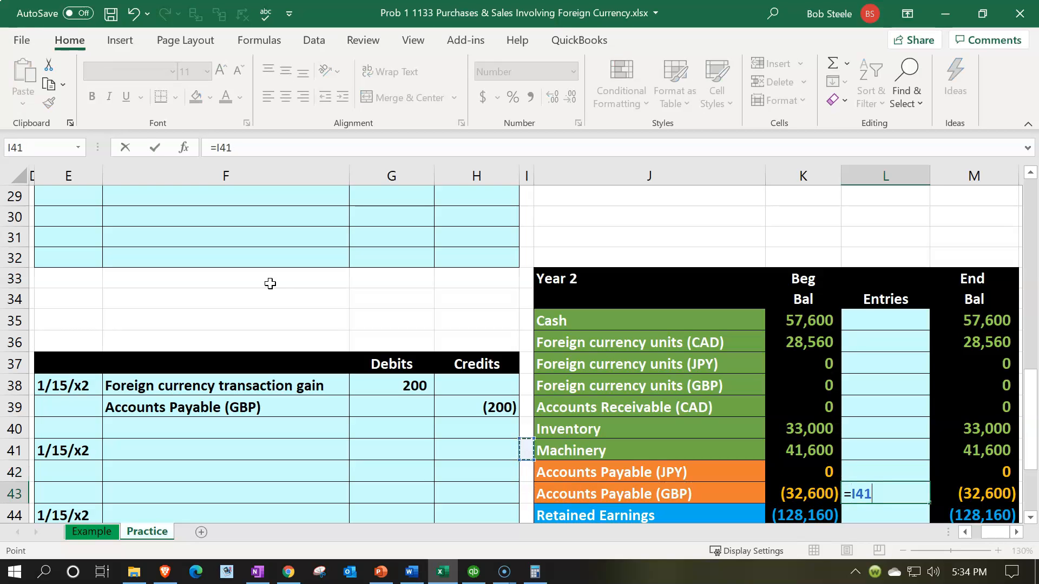
key("Left")
key("Return")
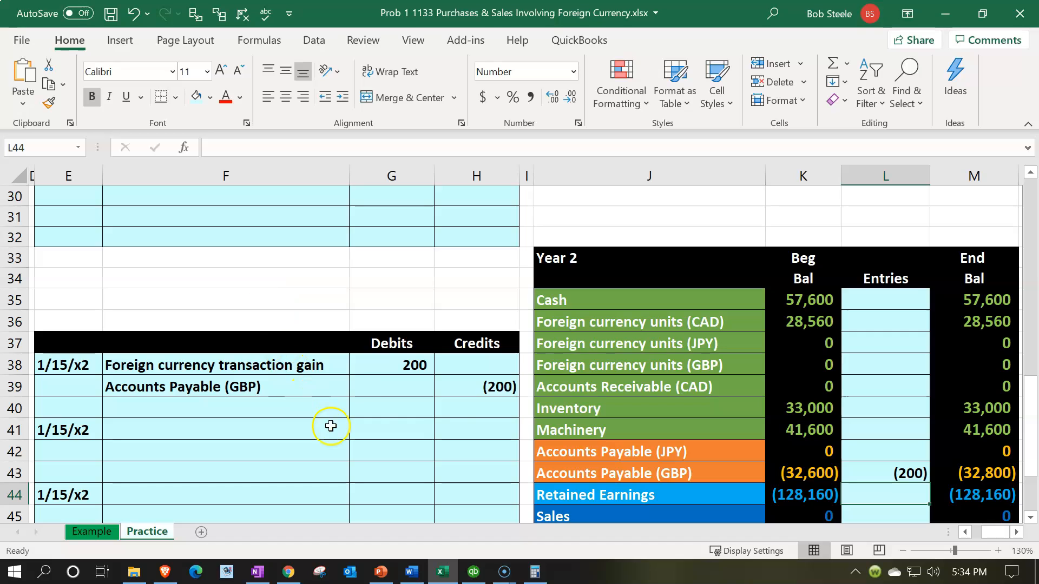
- Start a 200 entry on the Year 2 transaction gain row, then abandon it
left_click(584, 449)
scroll(584, 441, "down", 1)
scroll(583, 441, "down", 1)
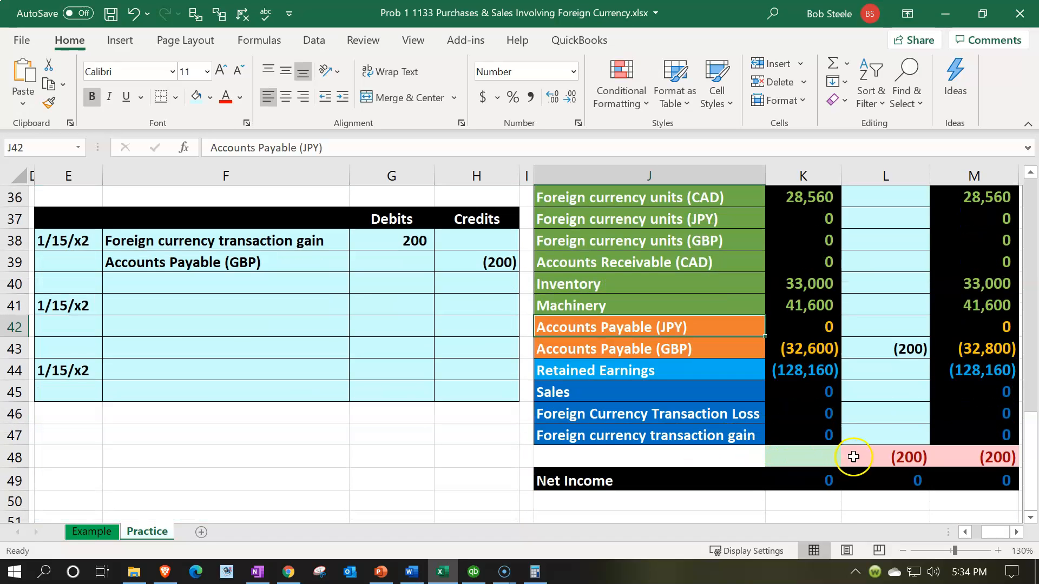
left_click(872, 436)
type("=")
key("Left")
key("Left")
key("Left")
key("Left")
key("Left")
key("Up")
key("Up")
key("Up")
key("Up")
key("Up")
key("Up")
key("Up")
key("Up")
key("Up")
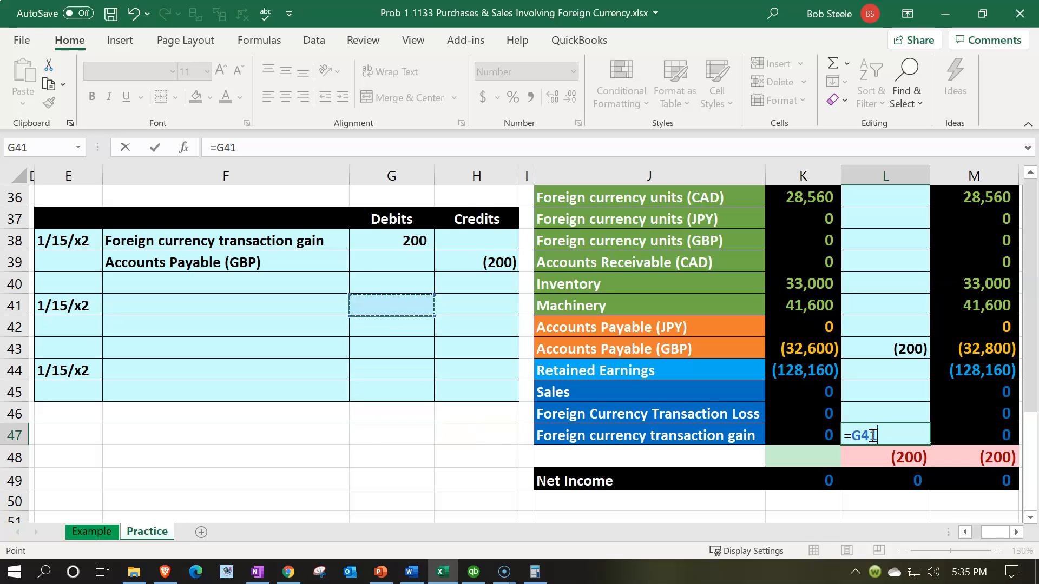
key("BackSpace")
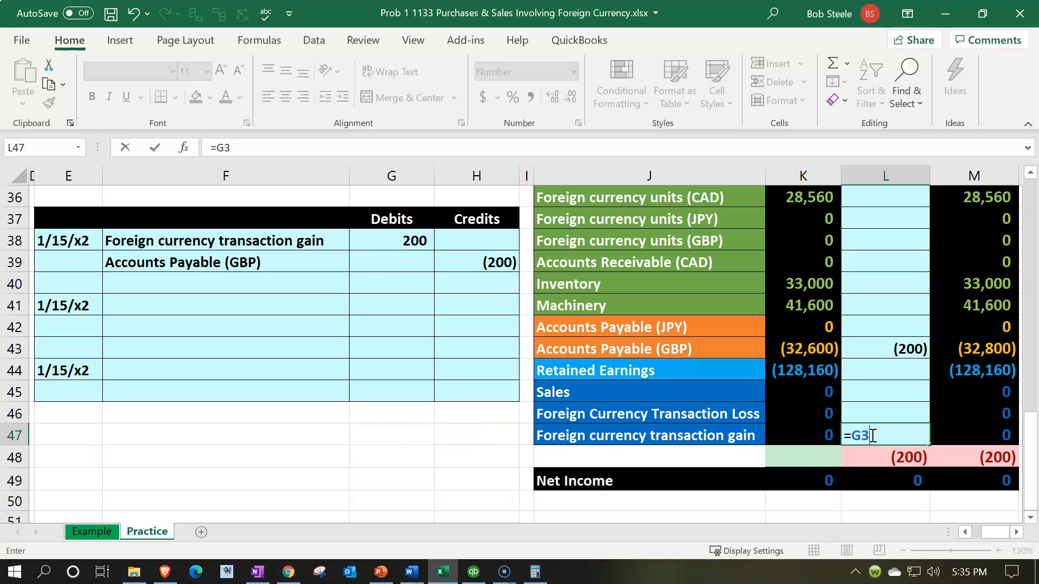
key("Return")
- Relabel the debit account in F38 as Foreign Currency Transaction Loss using =+J46
key("Left")
key("Left")
key("Left")
key("Left")
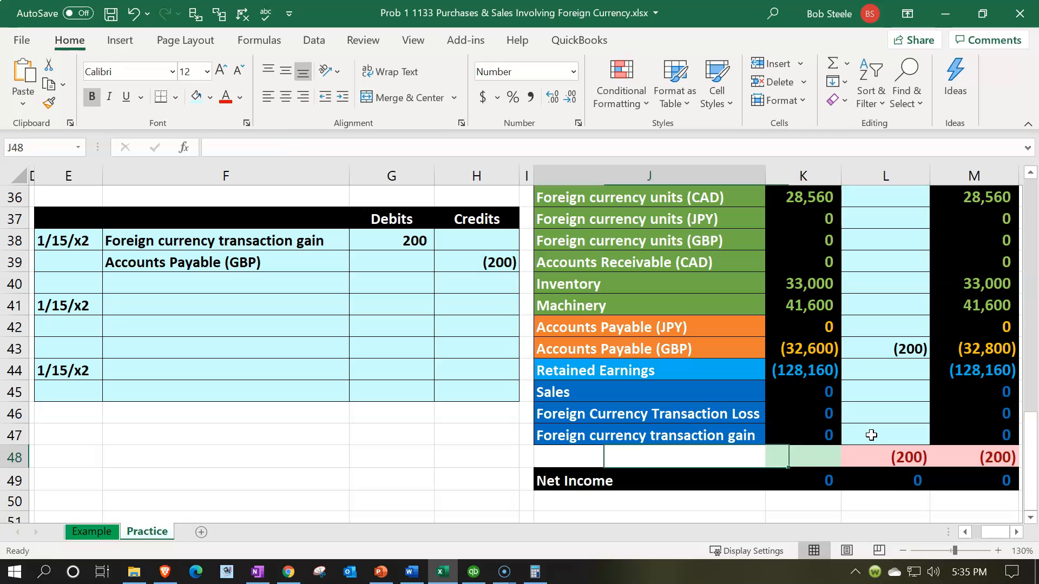
key("Left")
key("Up")
key("Up")
key("Up")
key("Up")
key("Up")
key("Up")
key("Up")
key("Up")
key("Left")
key("Up")
key("Up")
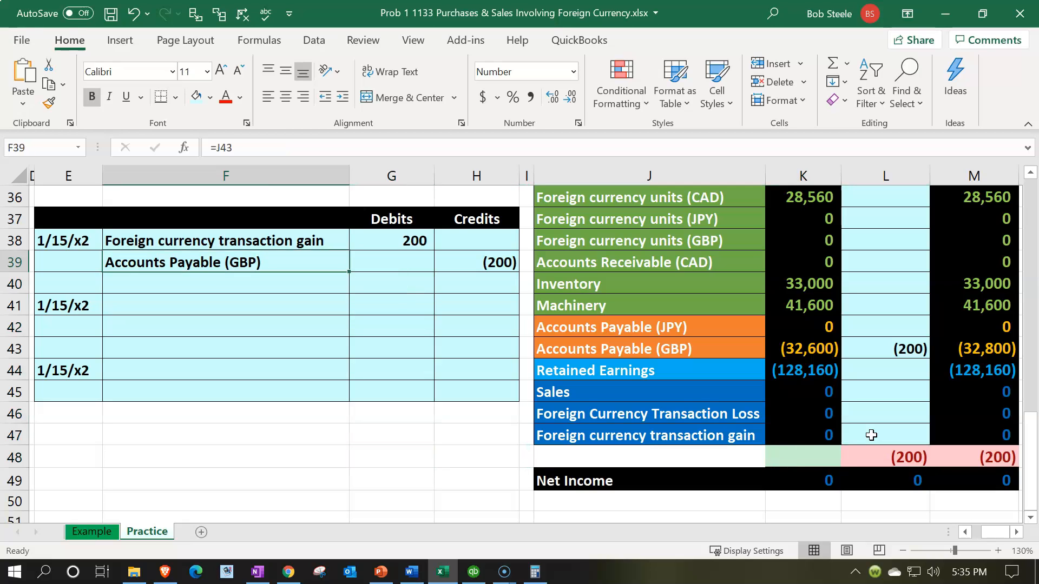
type("+")
key("Down")
key("Down")
key("Down")
key("Down")
key("Down")
key("Down")
key("Down")
key("Down")
key("Right")
key("Right")
key("Right")
key("Right")
key("Return")
key("Down")
key("Down")
key("Down")
key("Down")
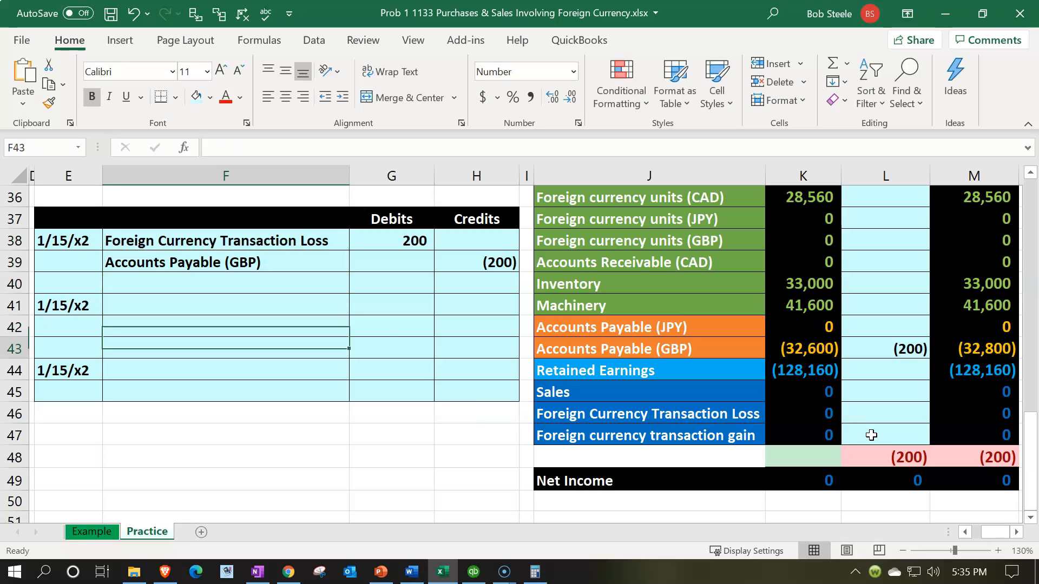
key("Right")
key("Right")
key("Right")
key("Right")
key("Right")
key("Right")
- Post the 200 debit to Foreign Currency Transaction Loss in Year 2 with =+H38
key("Down")
key("Down")
key("Down")
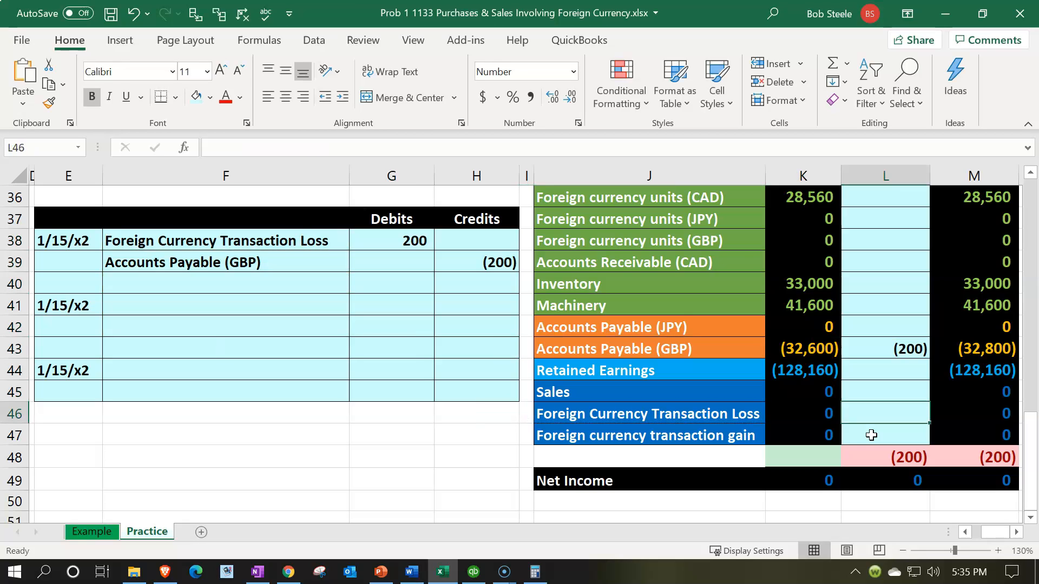
type("+")
key("Left")
key("Left")
key("Left")
key("Left")
key("Up")
key("Up")
key("Up")
key("Up")
key("Up")
key("Up")
key("Up")
key("Up")
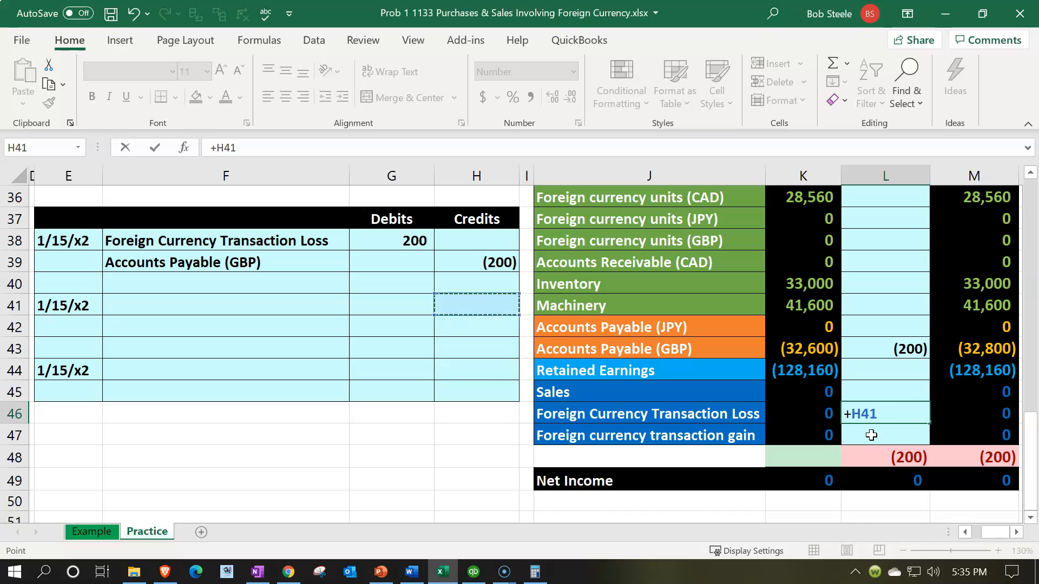
key("Return")
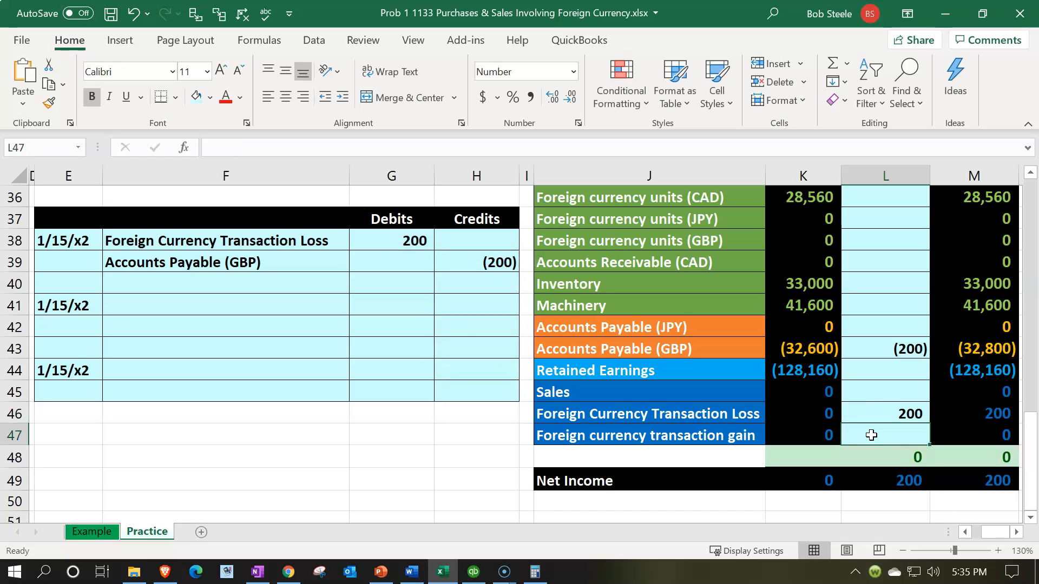
left_click(874, 421)
scroll(874, 407, "up", 6)
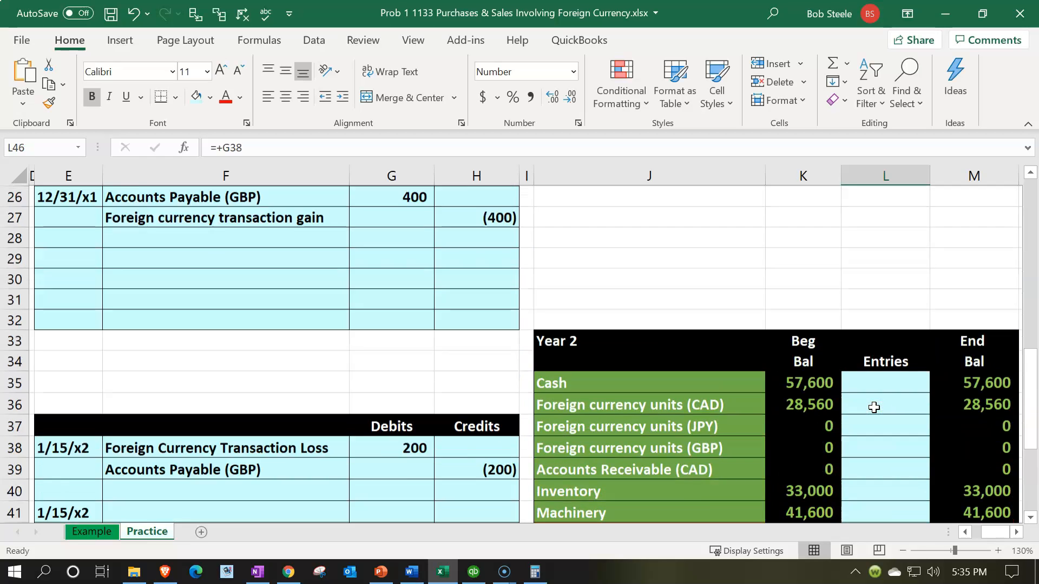
left_click(880, 248)
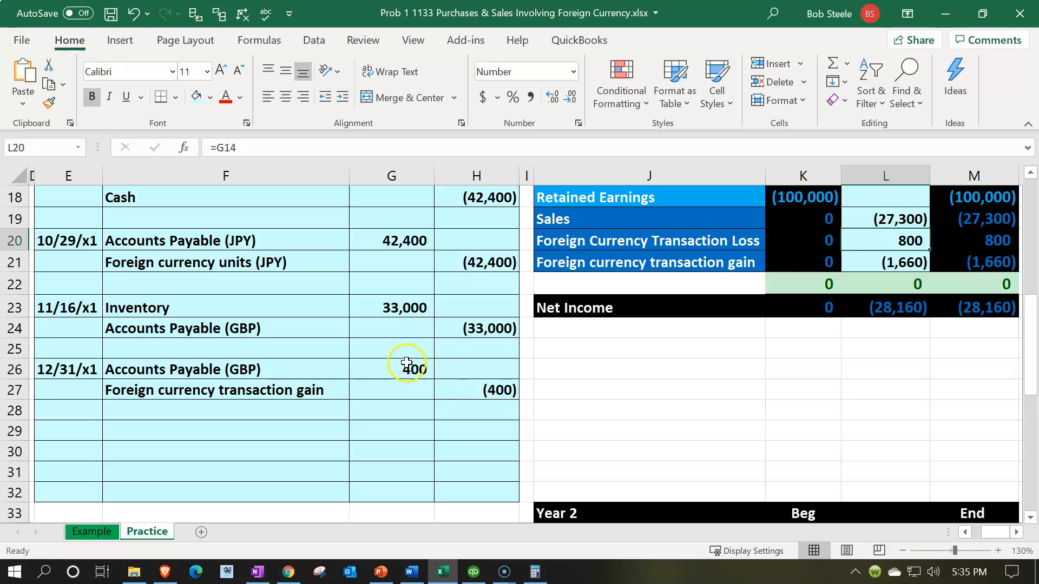
left_click(411, 368)
left_click(473, 385)
double_click(474, 385)
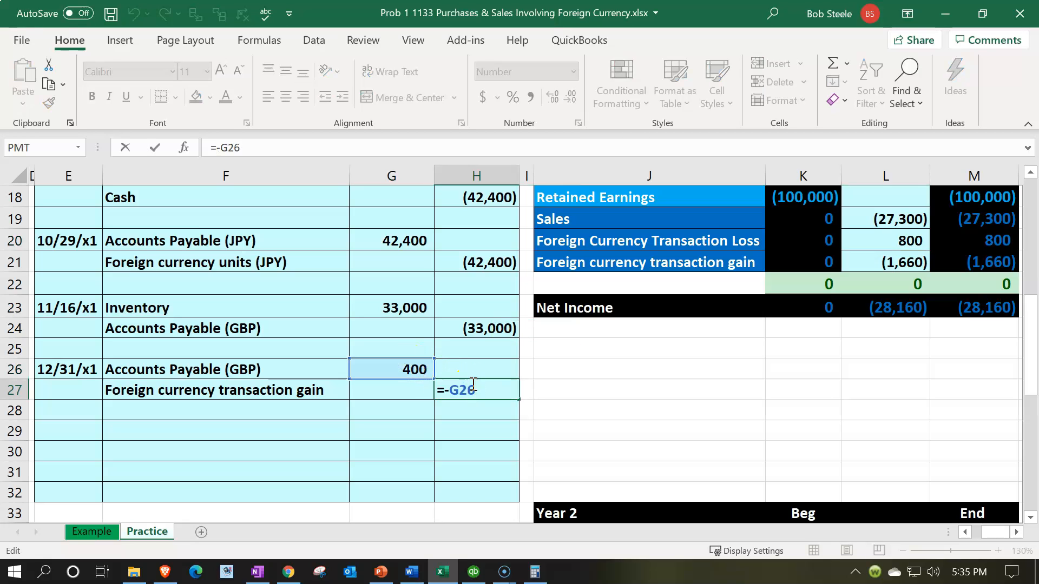
key("Return")
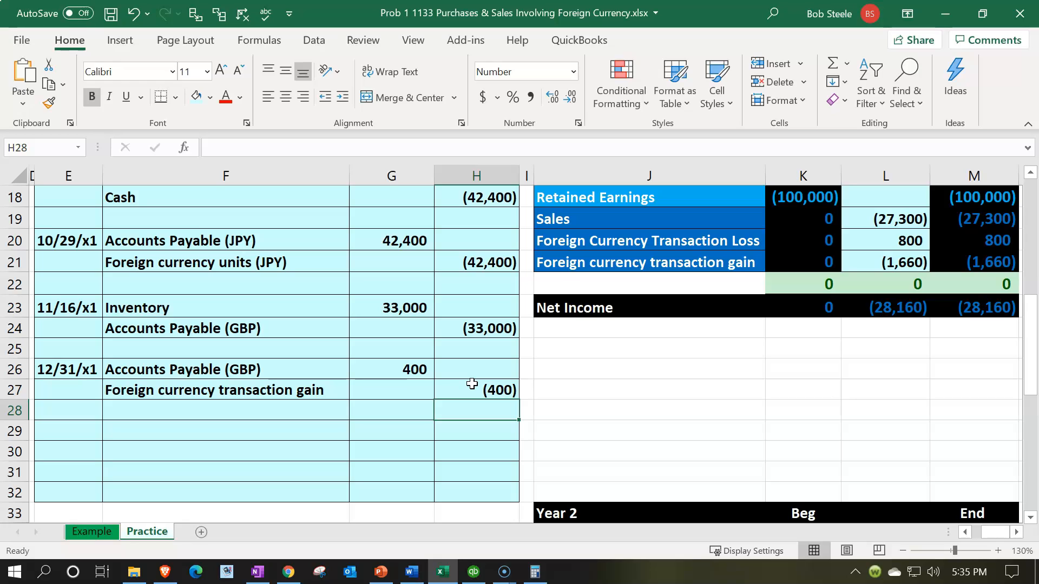
left_click(386, 407)
scroll(386, 407, "down", 4)
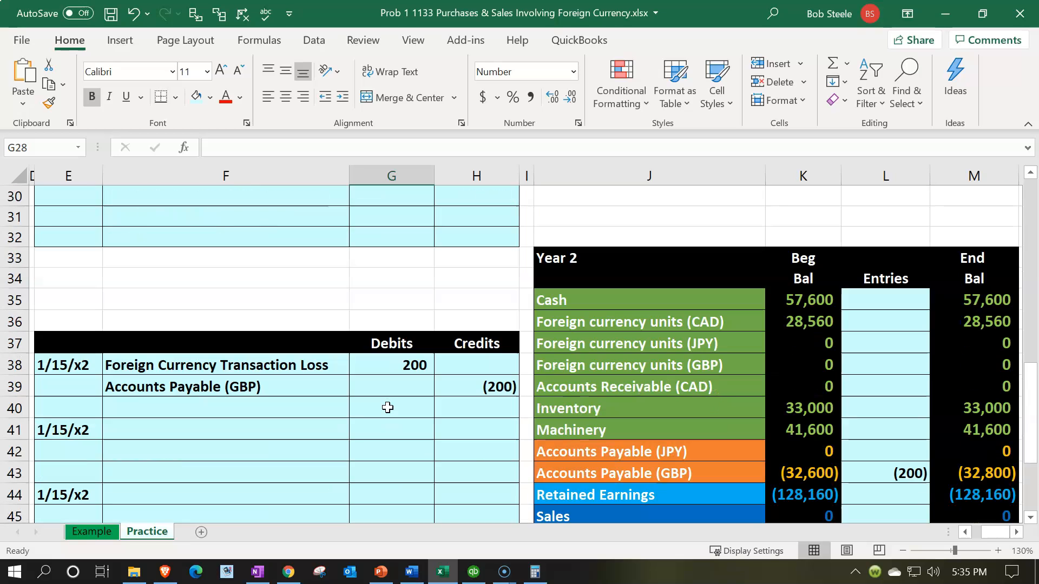
- Label the second 1/15/x2 entry's credit line Cash by referencing the worksheet's Cash account
left_click(239, 427)
scroll(240, 428, "down", 1)
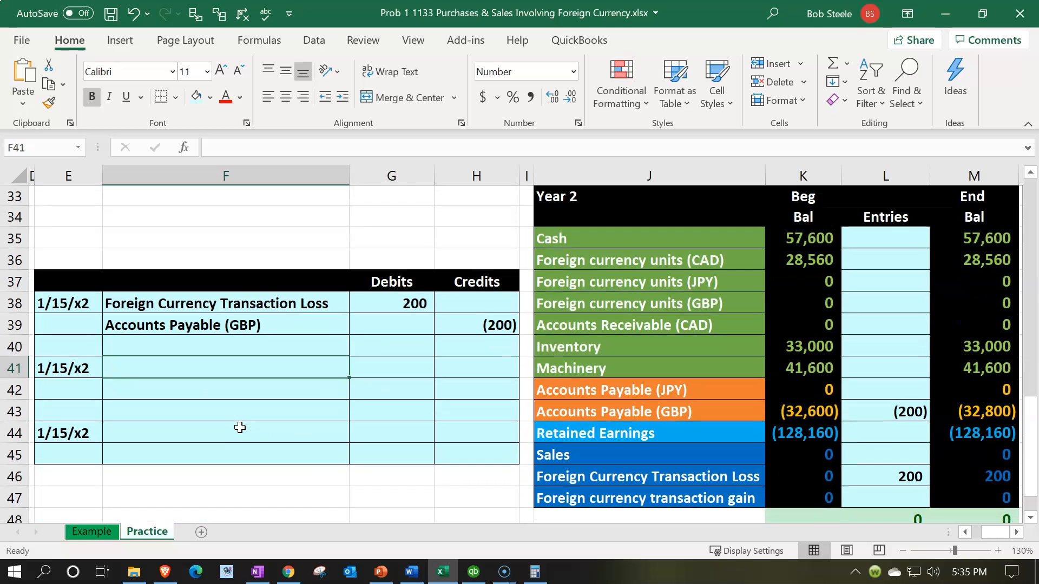
left_click(665, 244)
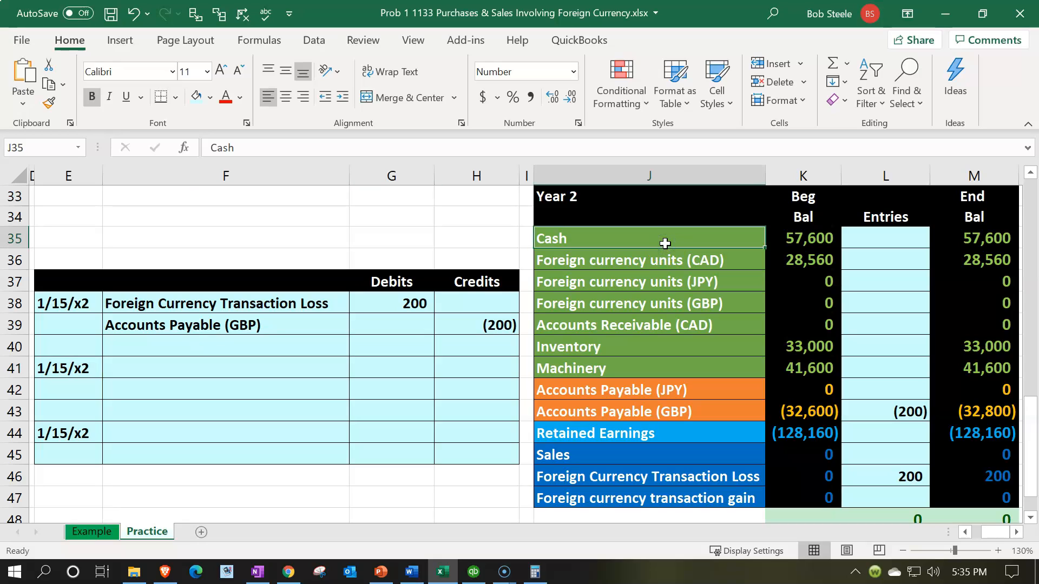
left_click(665, 306)
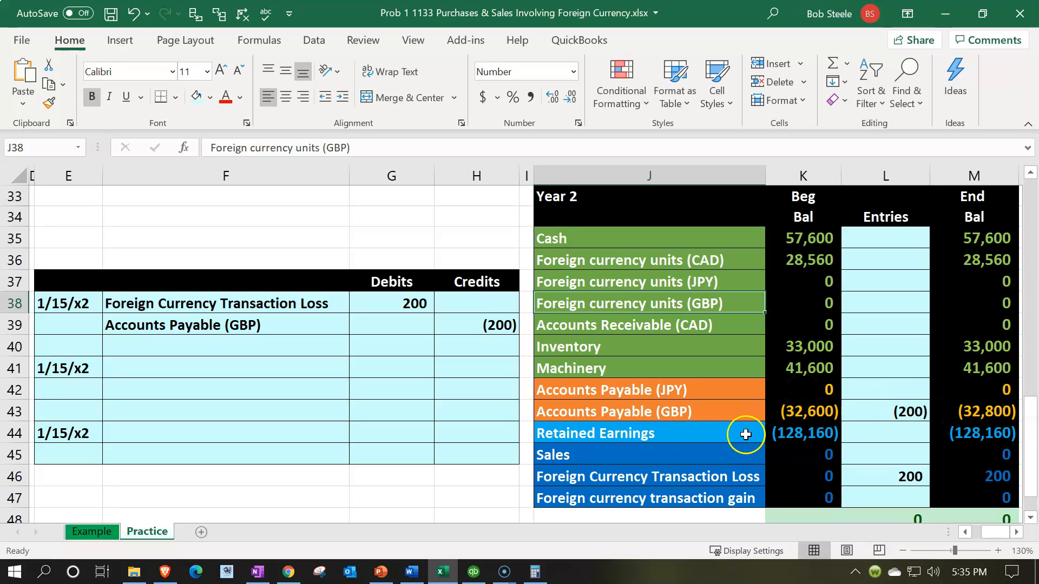
left_click(158, 389)
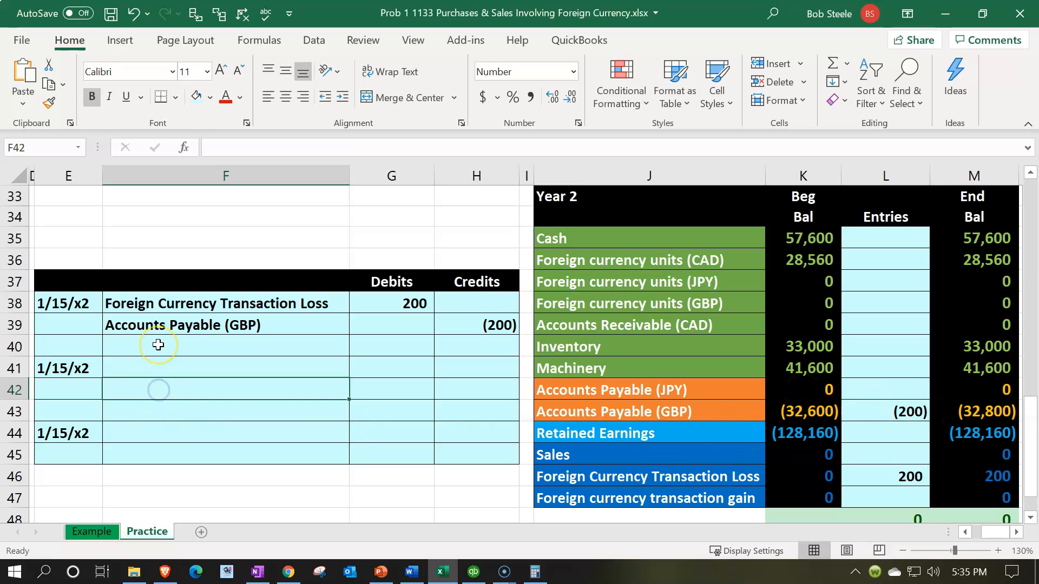
type("=")
key("Right")
key("Right")
key("Right")
key("Right")
key("Up")
key("Up")
key("Up")
- Enter the Cash credit formula =-B24*C30 in H42, giving (32,800)
key("Up")
key("Up")
key("Up")
key("Up")
key("Return")
key("Right")
key("Up")
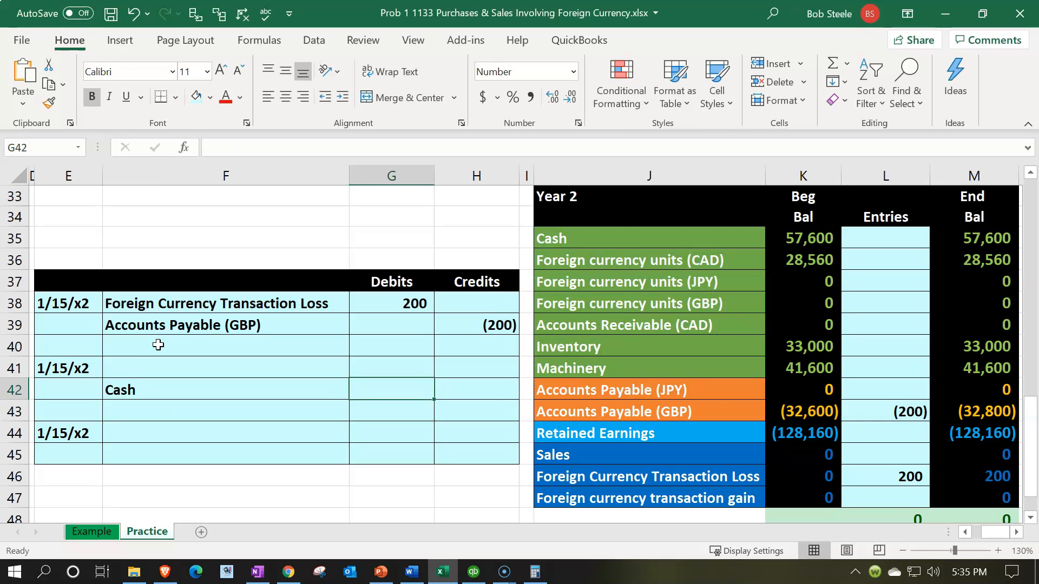
key("Right")
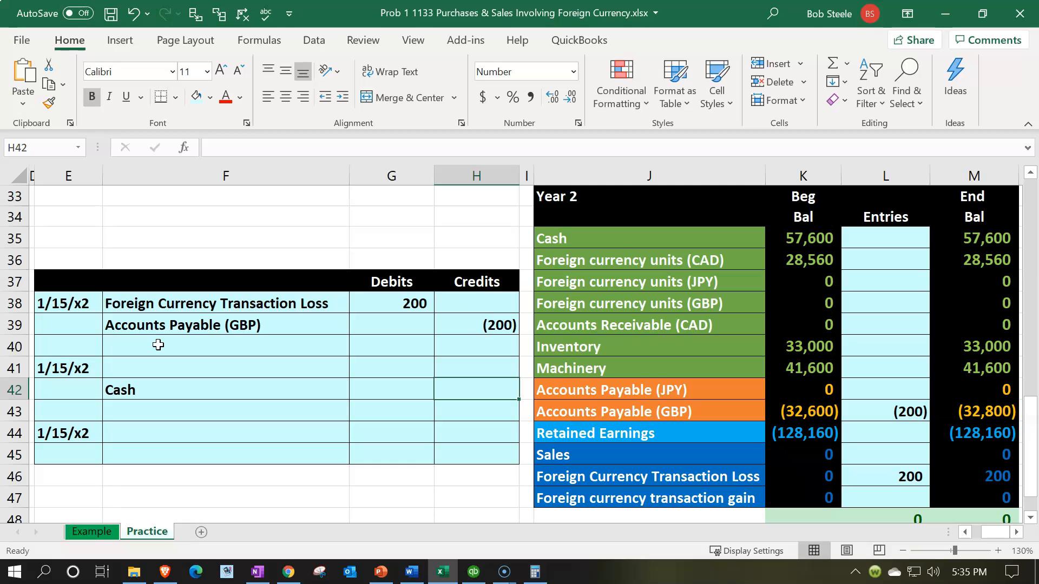
type("-")
key("Left")
key("Left")
key("Left")
key("Left")
key("Left")
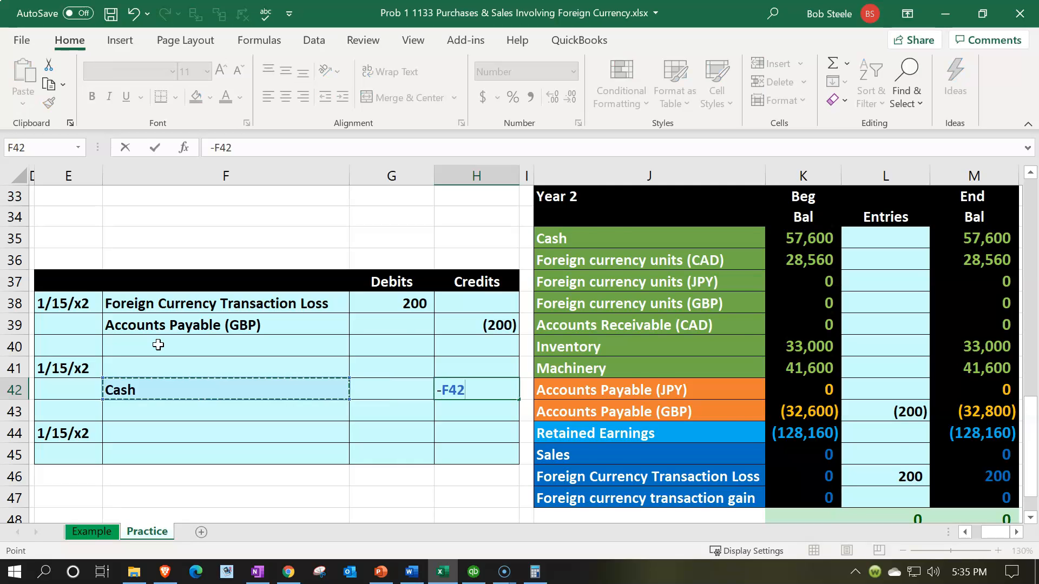
key("Up")
key("Up")
key("Up")
key("Up")
key("Up")
key("Up")
key("Up")
key("Up")
key("Up")
key("Up")
key("Left")
key("Up")
key("Up")
key("Up")
key("Up")
key("Up")
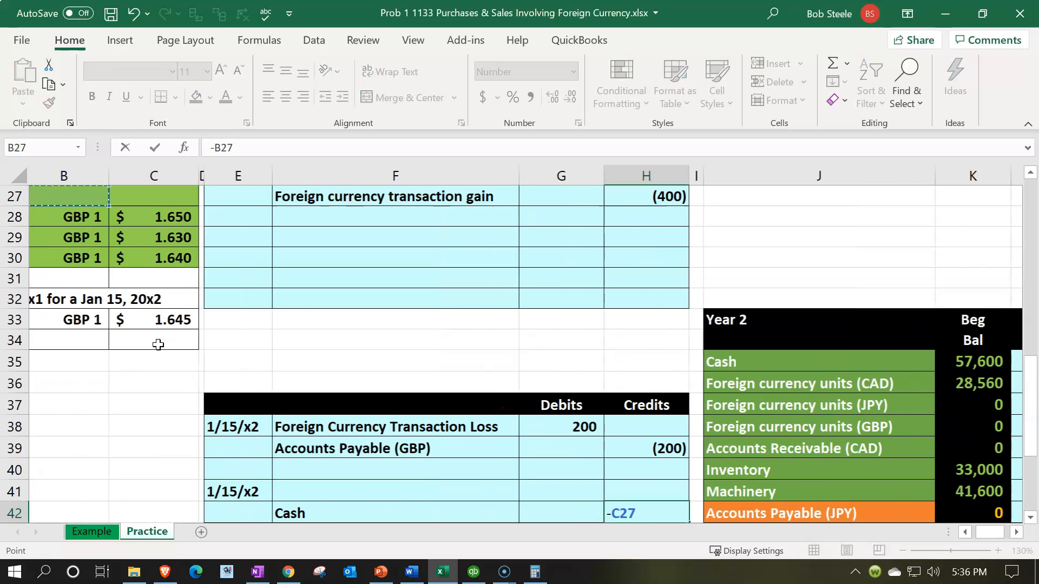
key("Left")
key("Up")
key("Up")
key("Up")
key("Up")
key("Right")
key("Down")
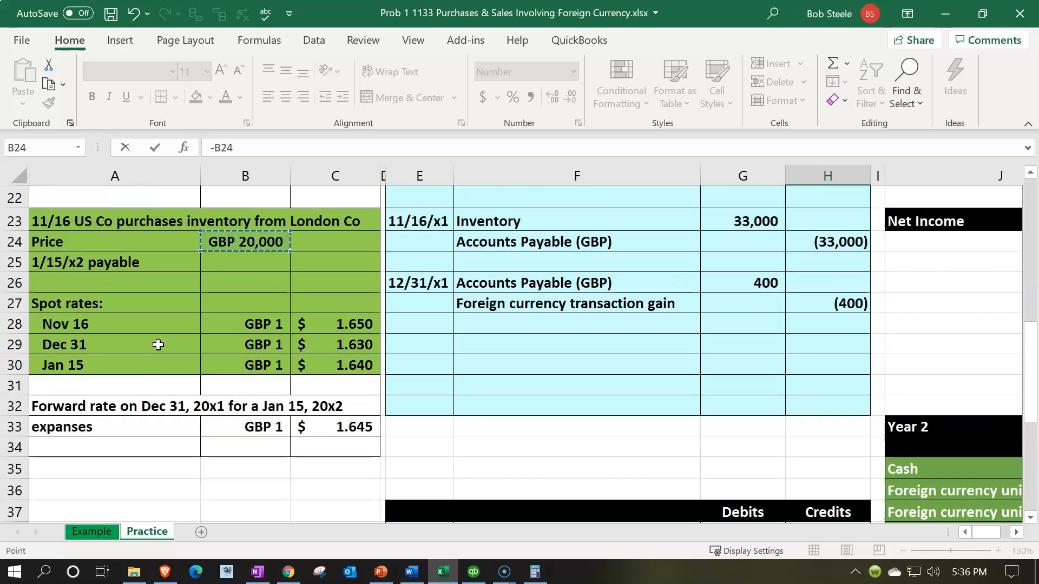
left_click(336, 361)
key("Return")
- Enter the 32,800 debit formula =-H42 in G41
key("Right")
key("Left")
key("Left")
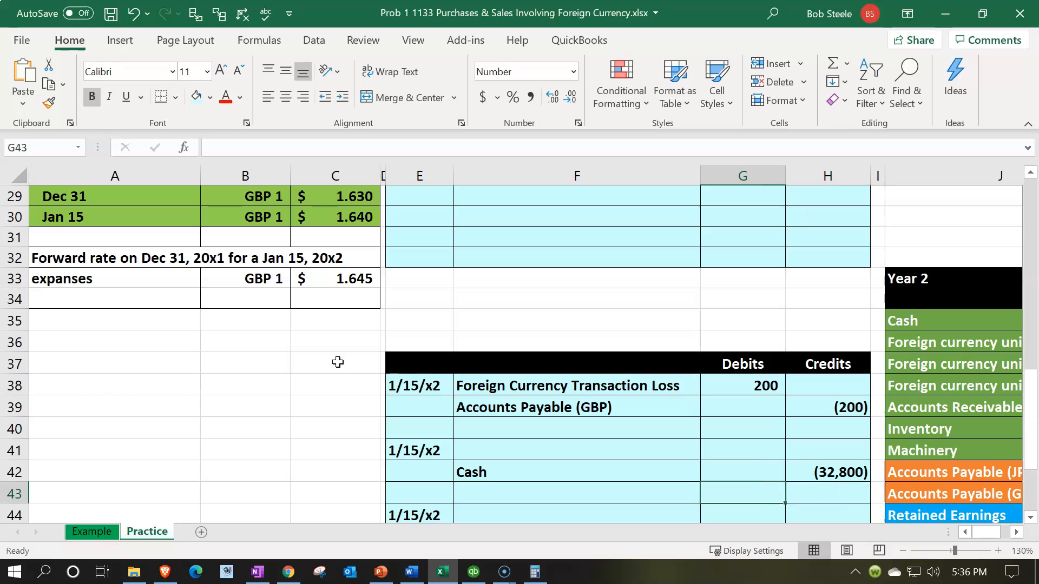
key("Up")
key("Up")
type("-")
key("Right")
key("Down")
key("Return")
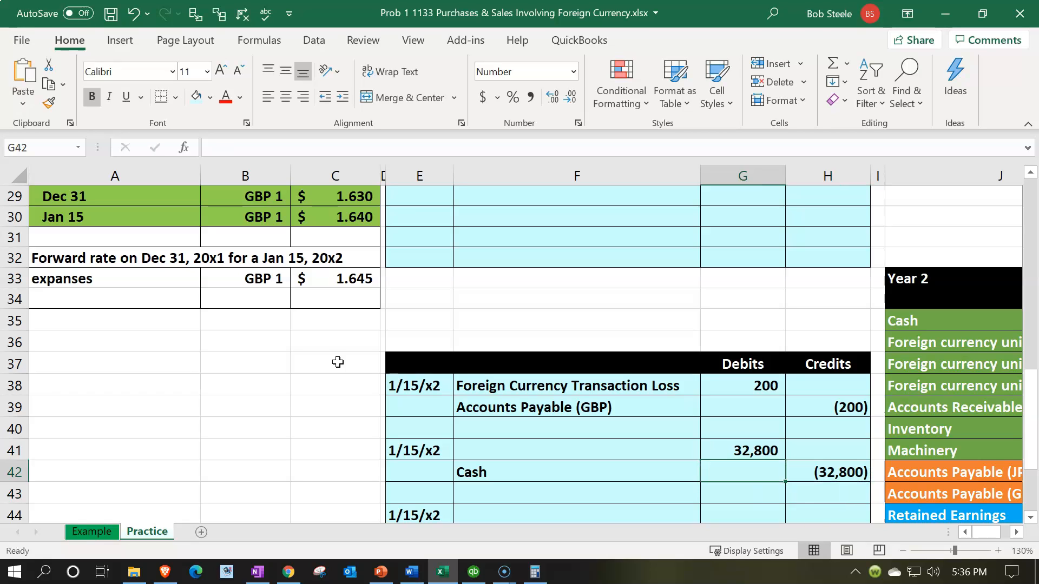
- Link F41's account name to the Foreign currency units (GBP) label
key("Up")
key("Left")
type("=")
key("Right")
key("Right")
key("Right")
key("Right")
key("Right")
key("Right")
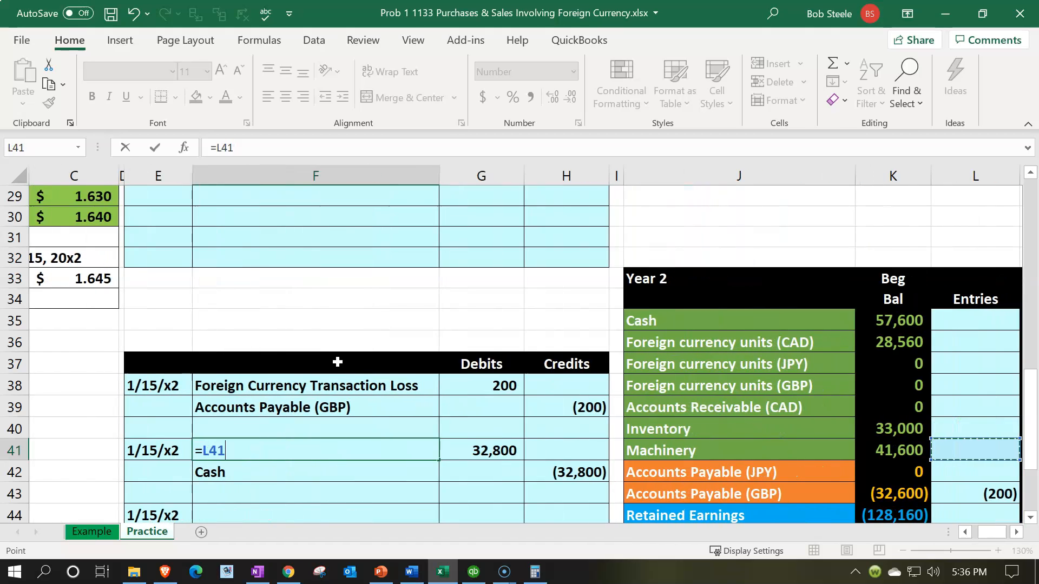
key("Up")
key("Up")
key("Up")
key("Up")
key("Left")
key("Left")
key("Down")
key("Return")
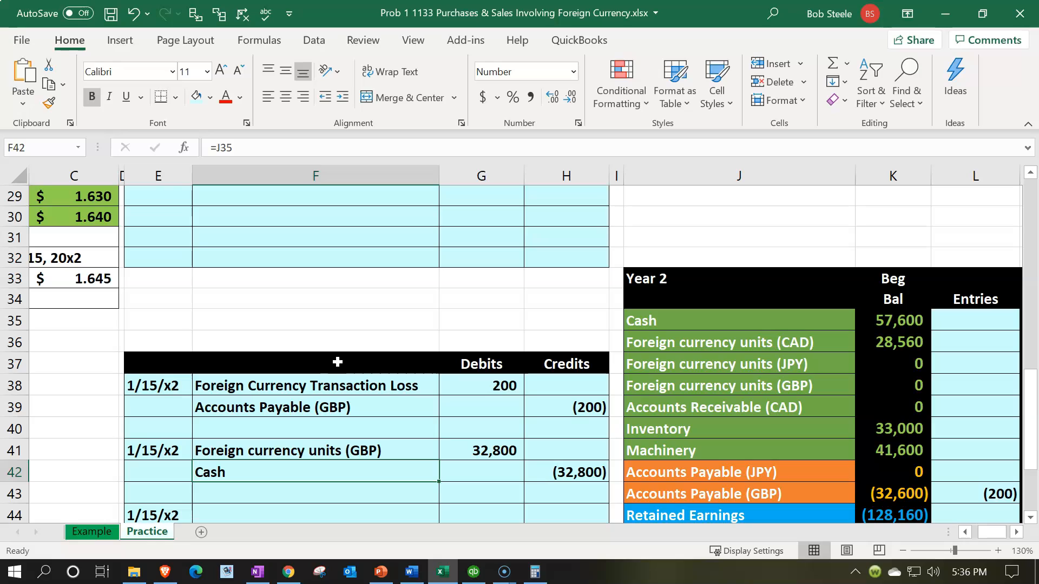
- Post the 32,800 GBP units debit to Year 2 Entries with =G41 in L38
left_click(488, 450)
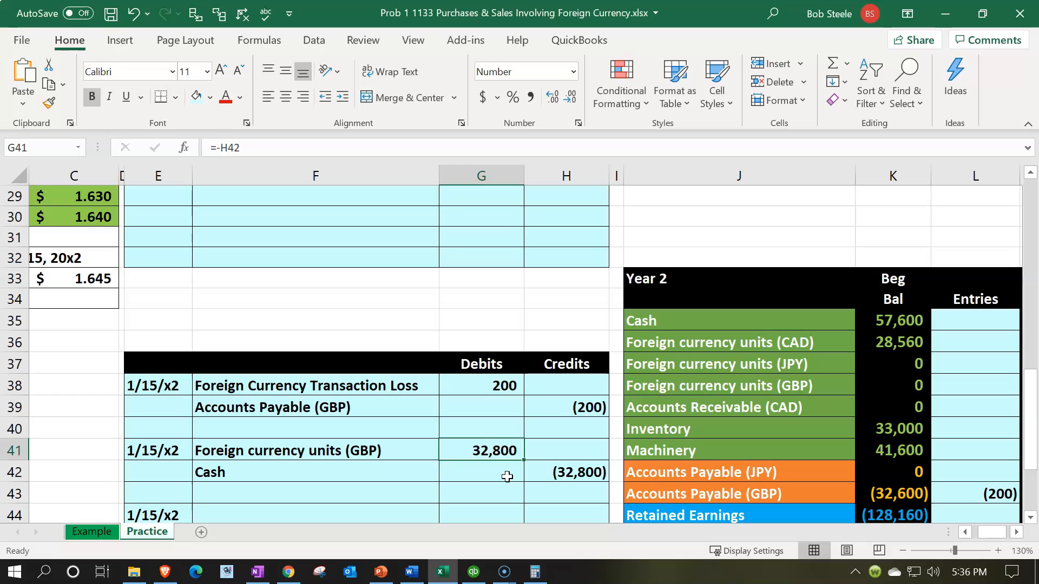
key("Right")
key("Right")
key("Right")
key("Right")
key("Right")
key("Right")
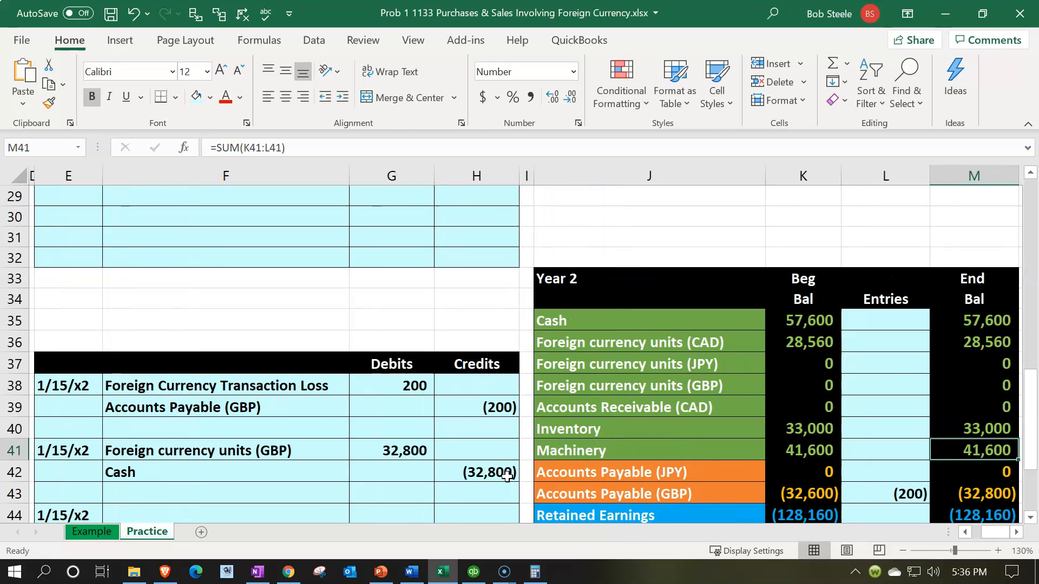
key("Up")
key("Up")
key("Up")
key("Up")
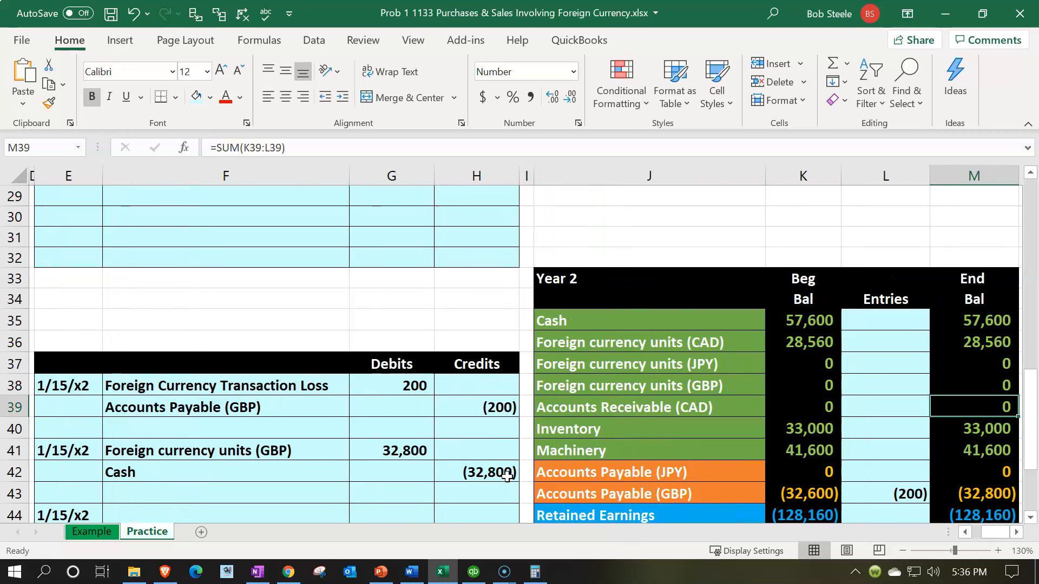
key("Left")
key("Left")
key("Down")
key("Right")
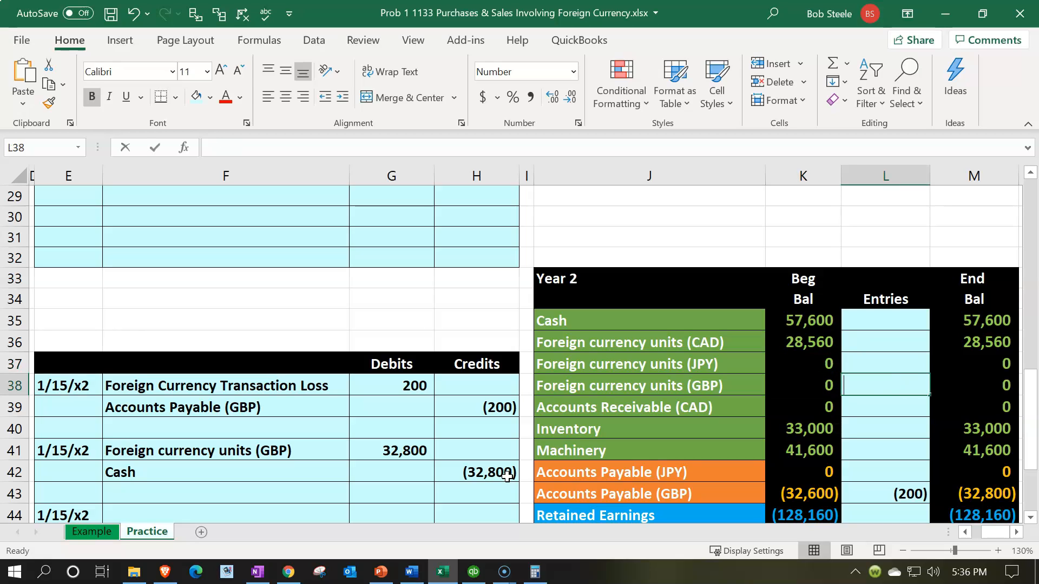
type("=")
key("Left")
key("Left")
key("Left")
key("Left")
key("Left")
key("Down")
key("Down")
key("Down")
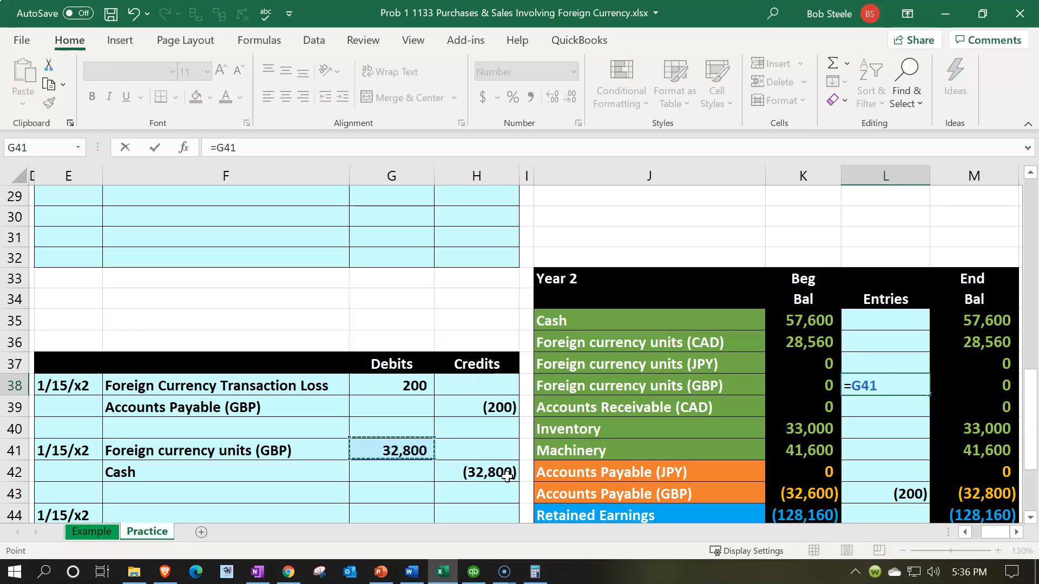
key("Return")
- Post the (32,800) Cash credit to Year 2 Entries with =H42 in L35
key("Up")
key("Up")
key("Up")
key("Up")
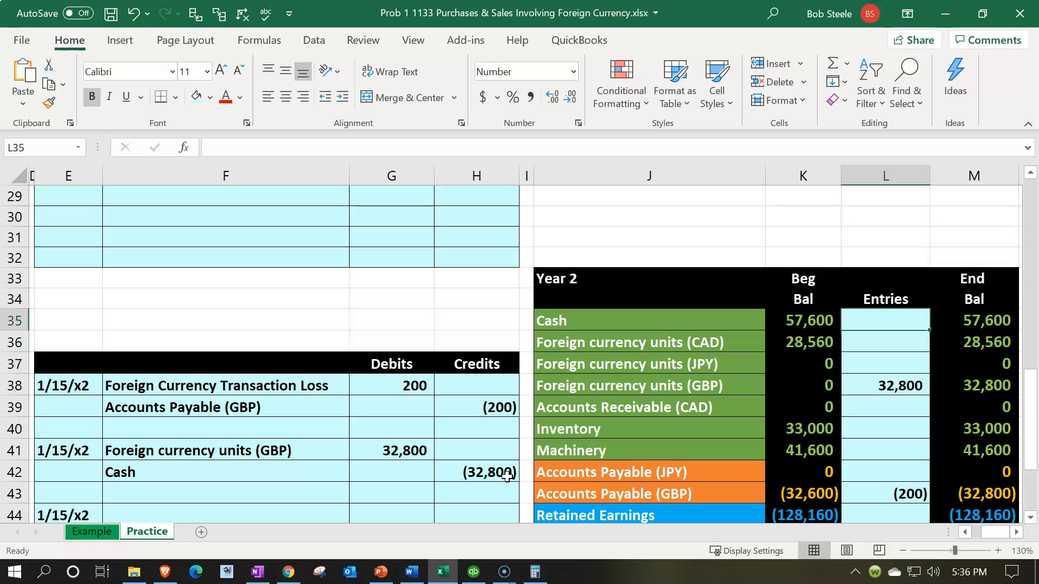
type("=")
key("Left")
key("Left")
key("Left")
key("Down")
key("Down")
key("Down")
key("Down")
key("Down")
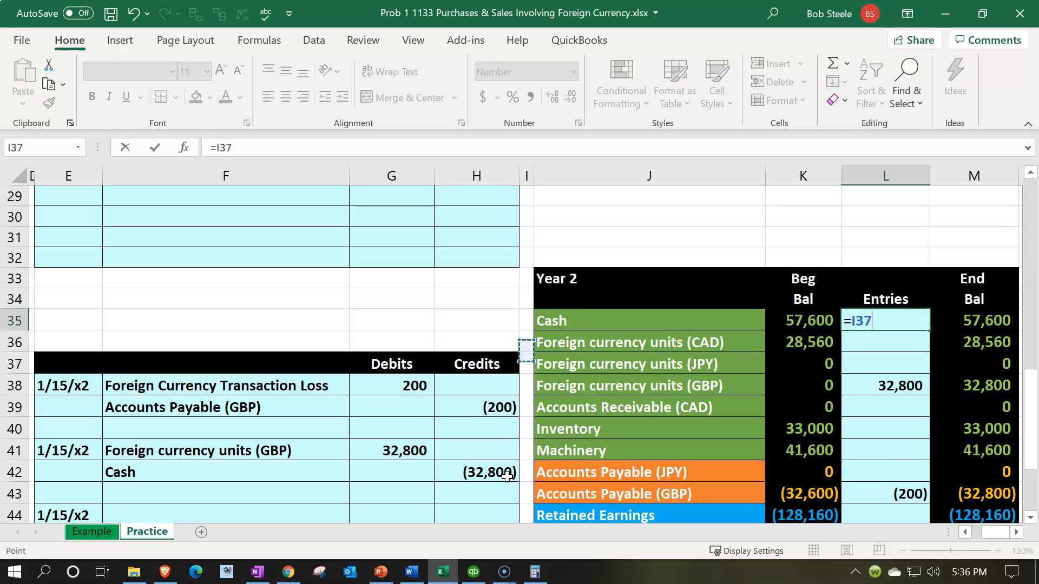
key("Down")
key("Down")
key("Left")
key("Return")
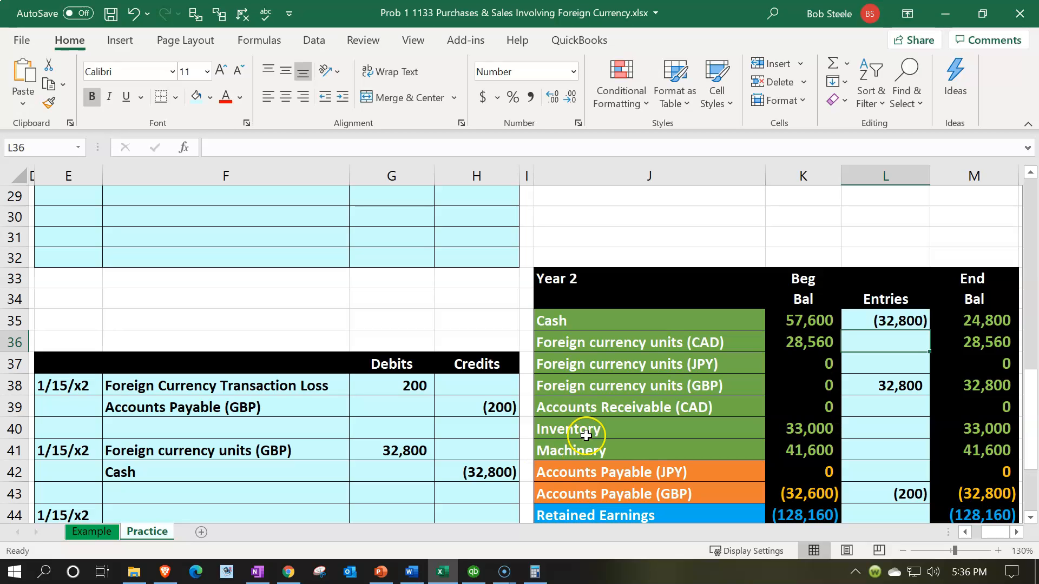
- Highlight the 1/15/x2 foreign currency loss entry in F38:H39
scroll(586, 436, "down", 2)
left_click_drag(220, 265, 449, 277)
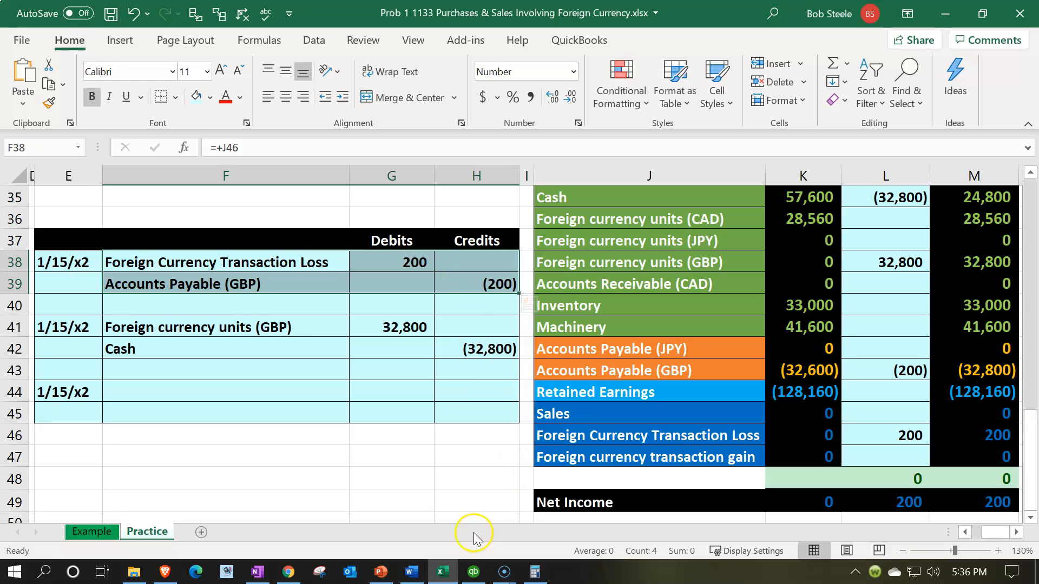
left_click(474, 572)
- Check the 200 loss formula in G38 and its source in L46, then minimize Excel
left_click(71, 179)
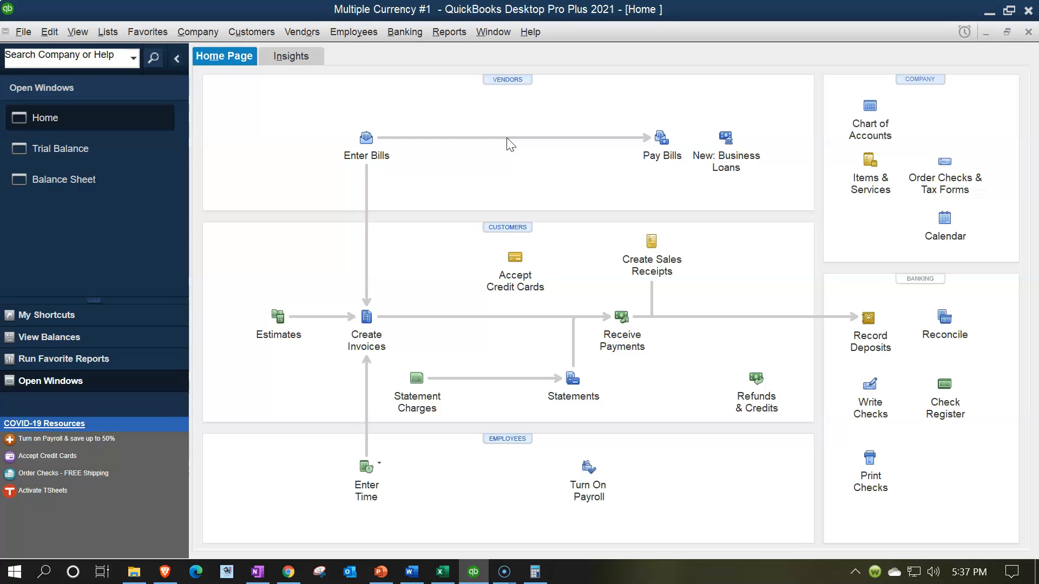
left_click(444, 574)
left_click(395, 262)
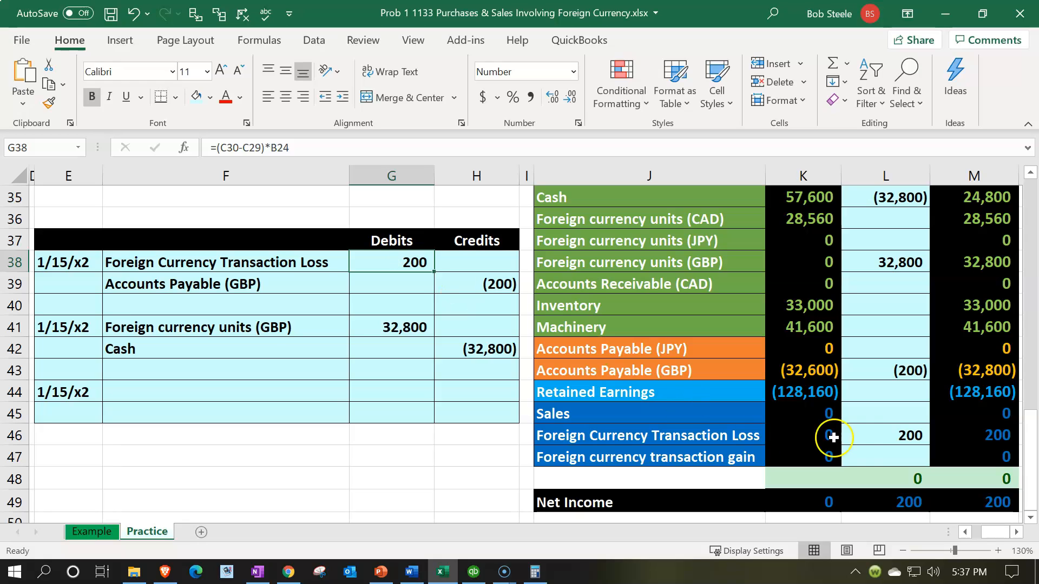
left_click(865, 437)
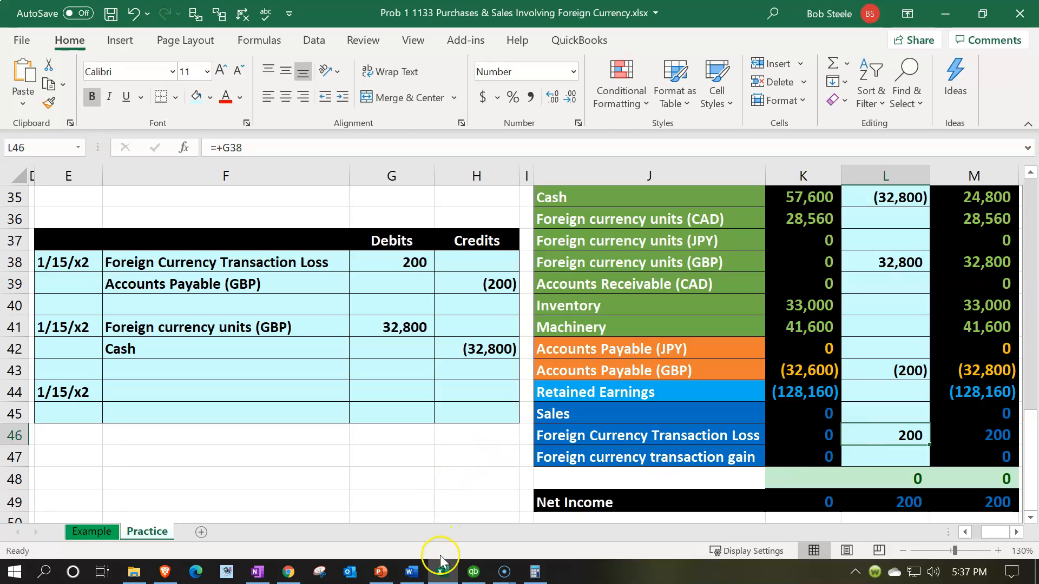
left_click(442, 573)
left_click(457, 465)
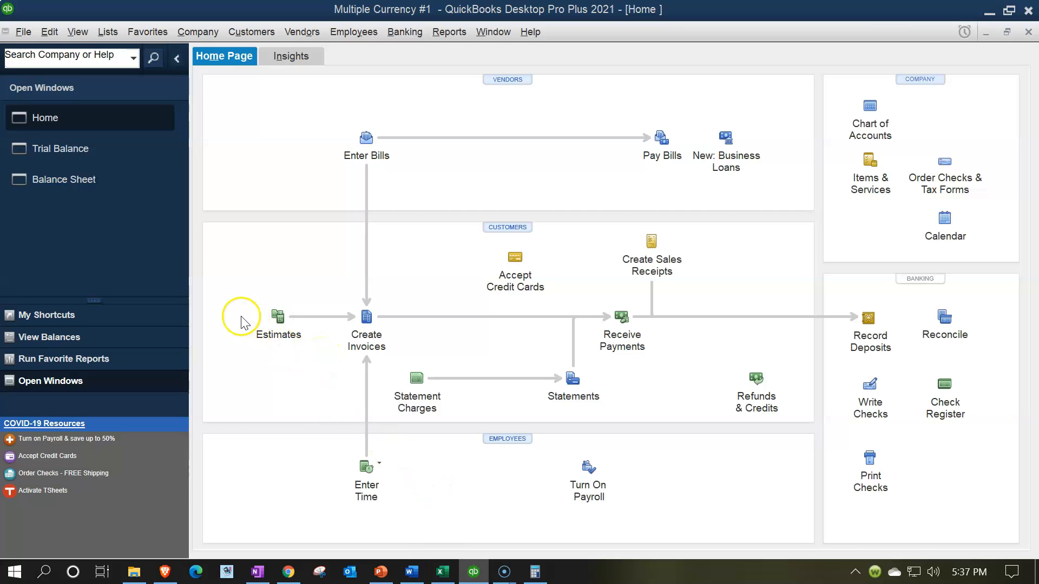
- Open British Pound Sterling from the Currency List for editing its rates
left_click(108, 34)
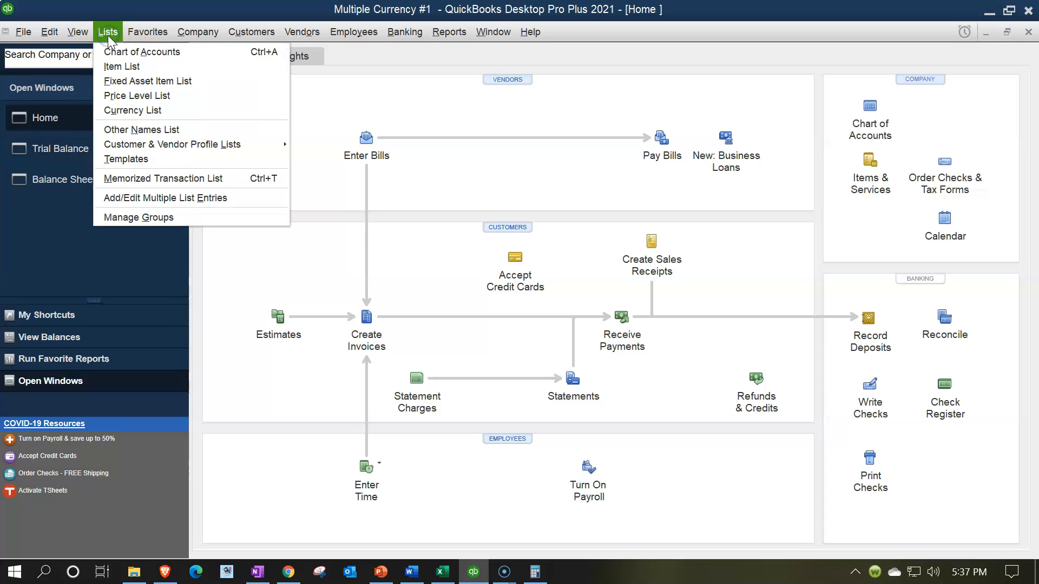
left_click(108, 114)
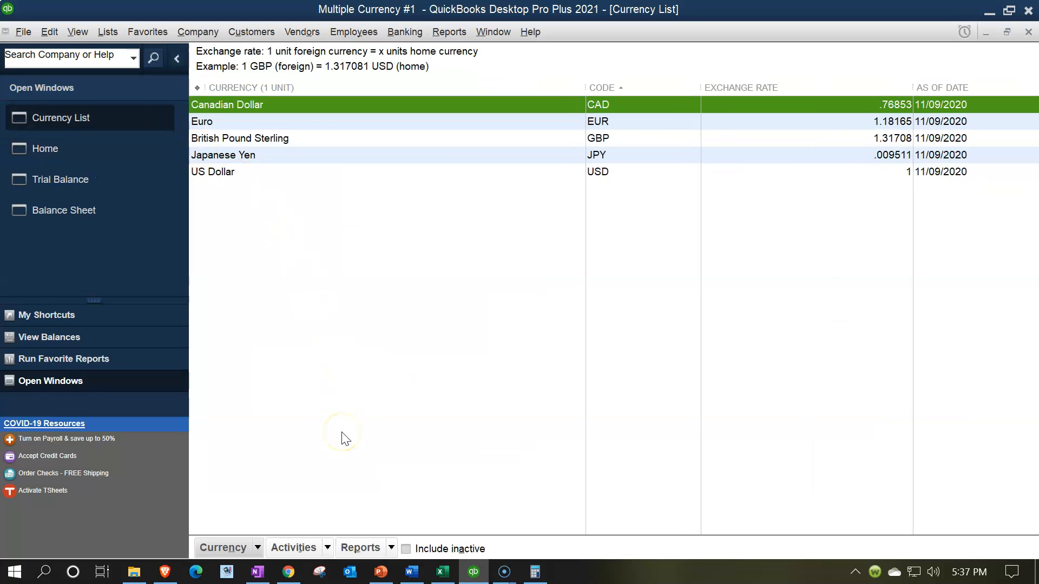
left_click(329, 547)
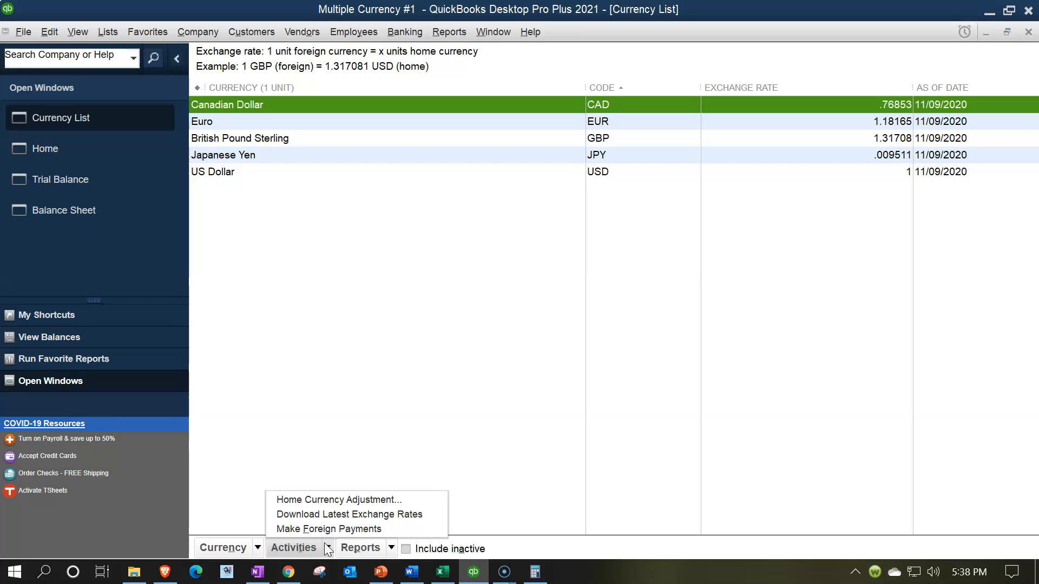
left_click(322, 531)
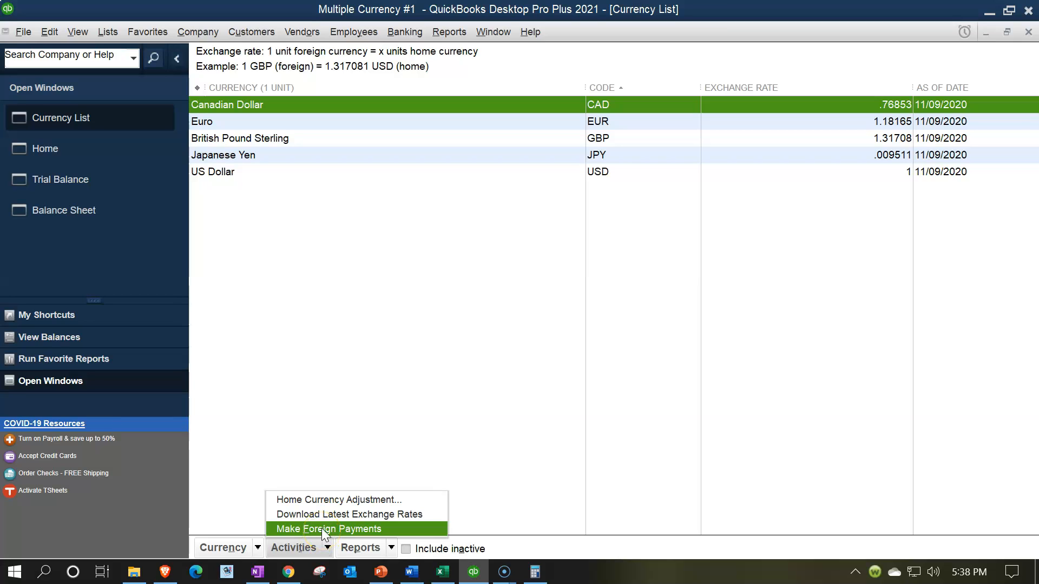
left_click(318, 441)
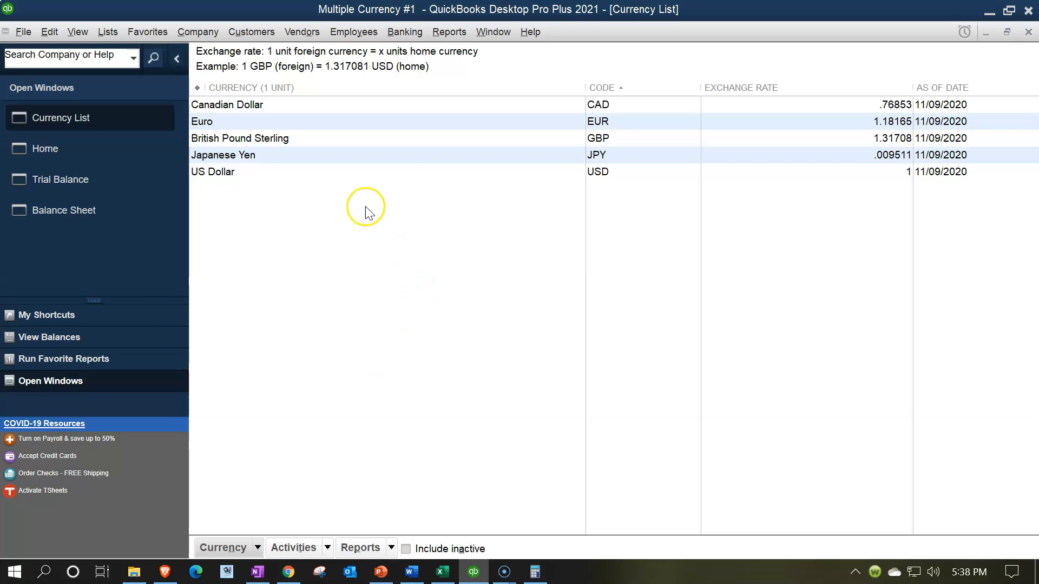
double_click(342, 140)
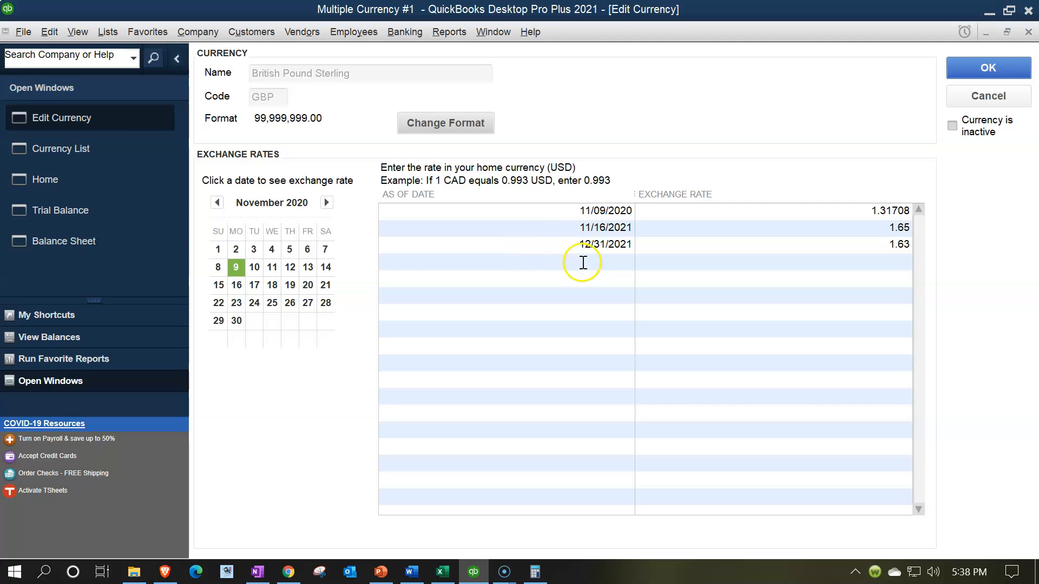
- Add a new exchange-rate row dated 01/15/2022
left_click(582, 262)
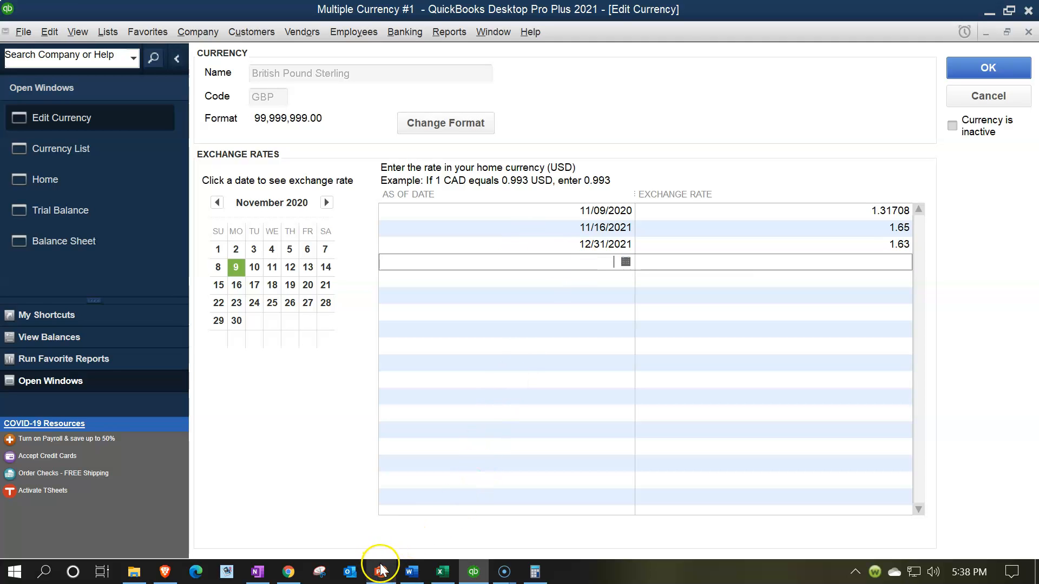
left_click(442, 574)
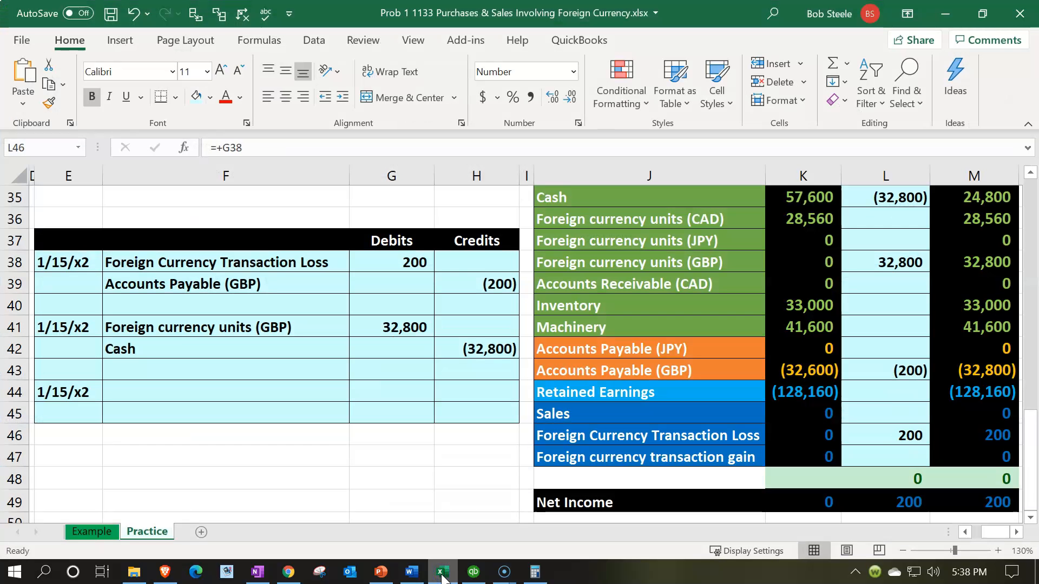
left_click(442, 576)
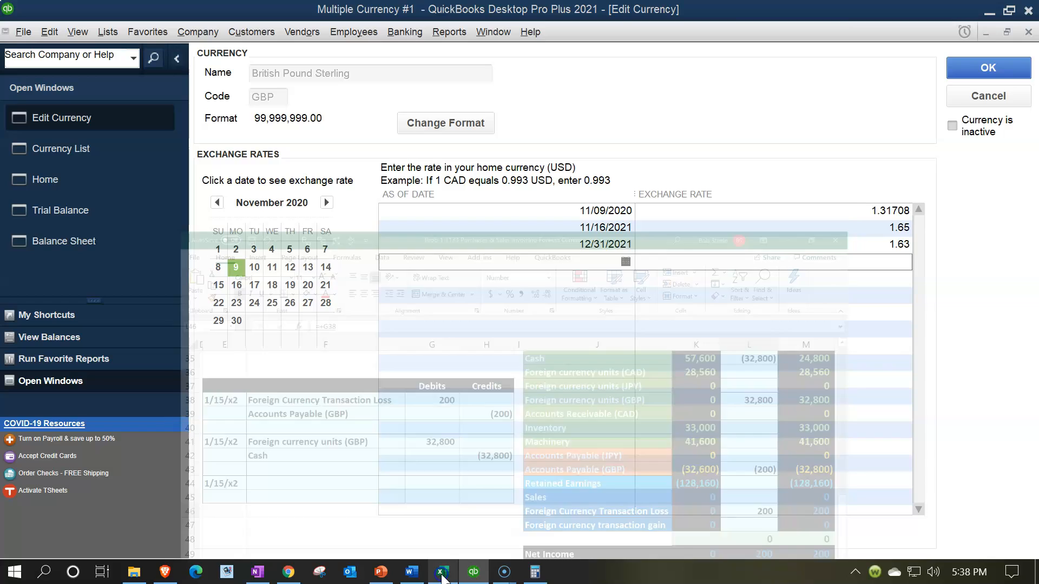
type("0")
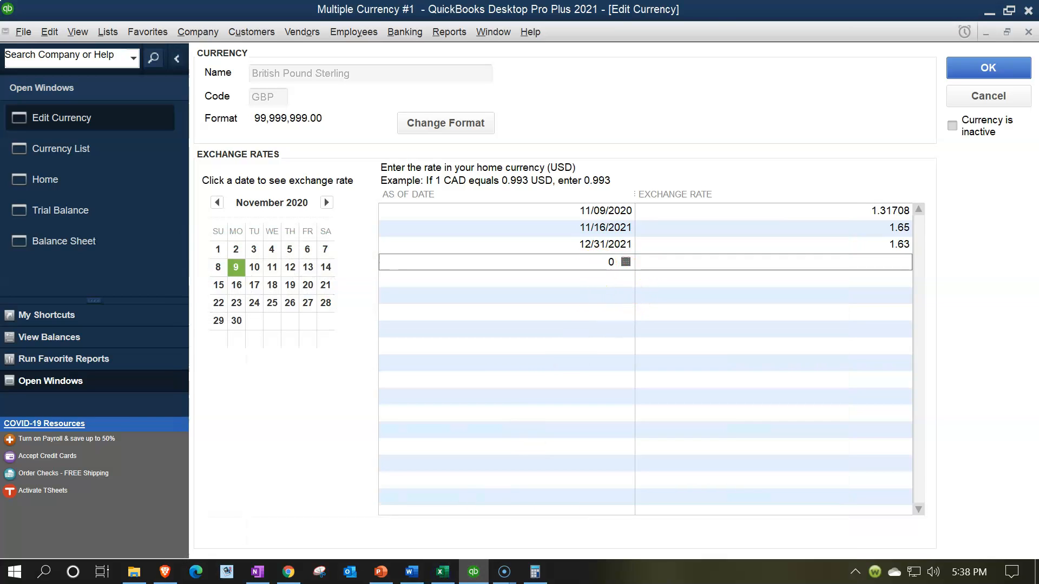
type("1/15/2022")
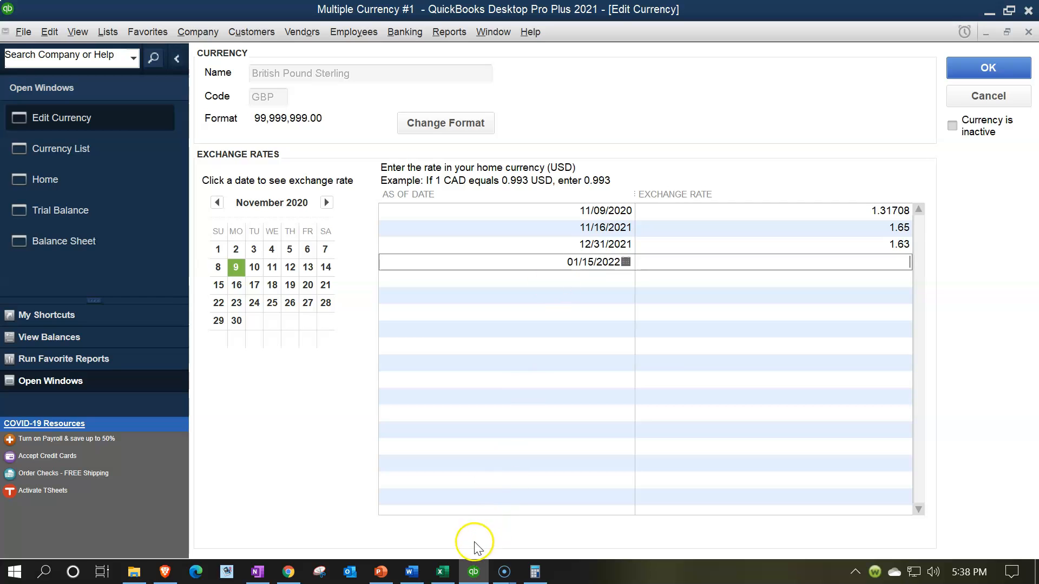
- Look up the Jan 15 rate in Excel and enter 1.64 as the exchange rate
left_click(441, 572)
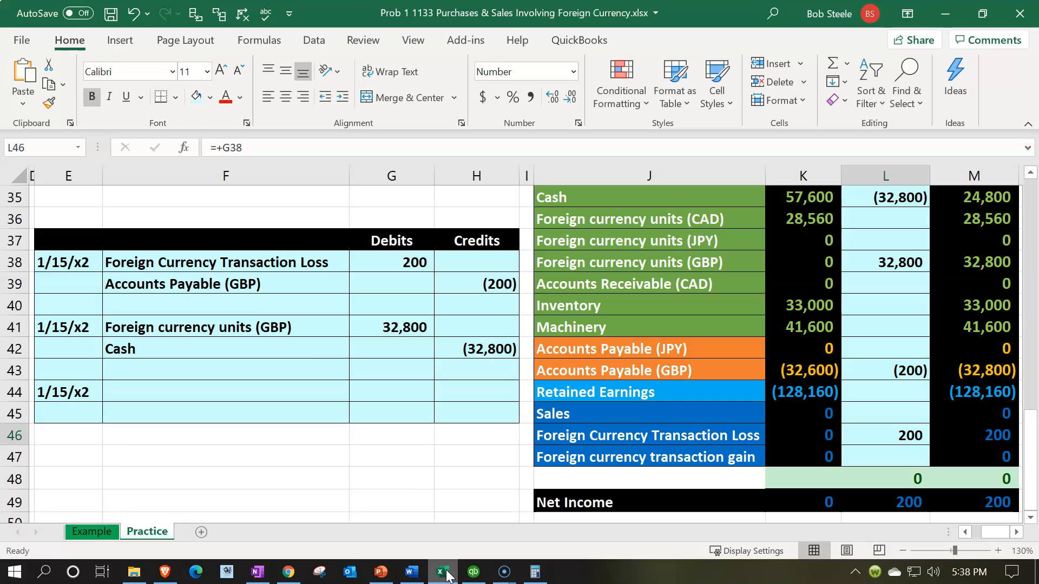
left_click(309, 353)
key("Left")
key("Left")
key("Left")
key("Left")
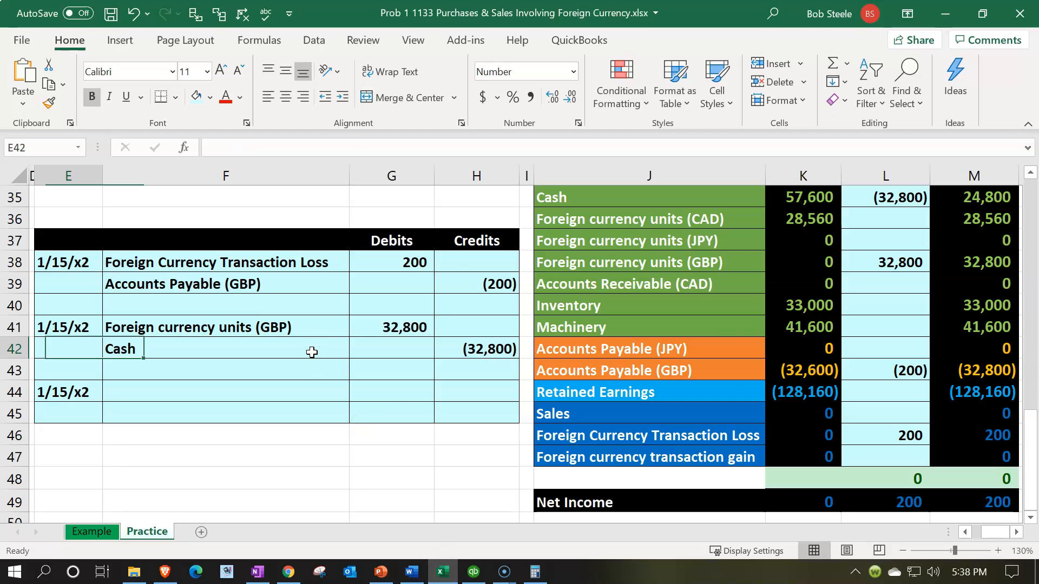
key("Left")
scroll(310, 352, "up", 2)
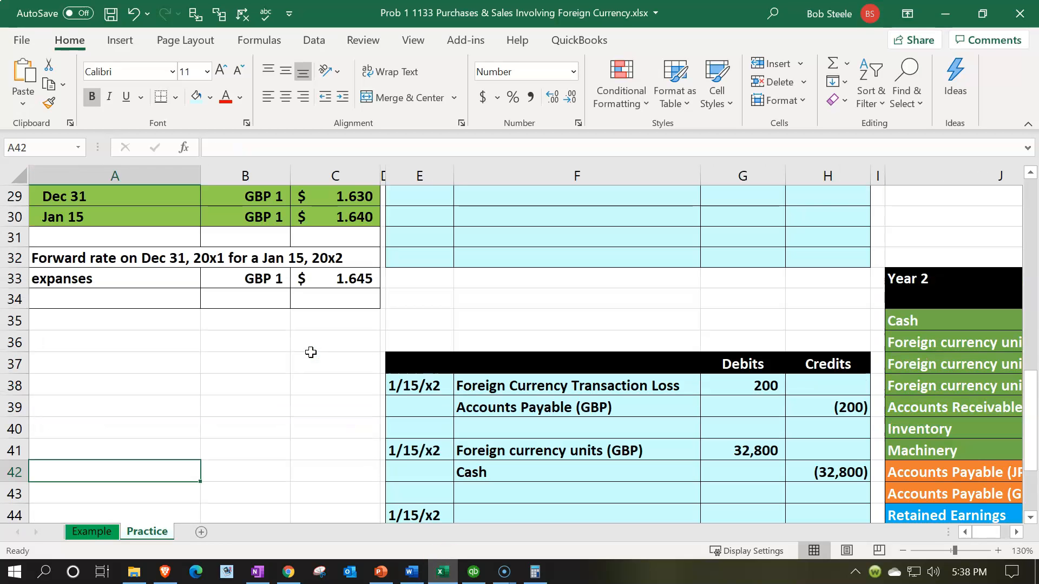
left_click(443, 572)
type("1.64")
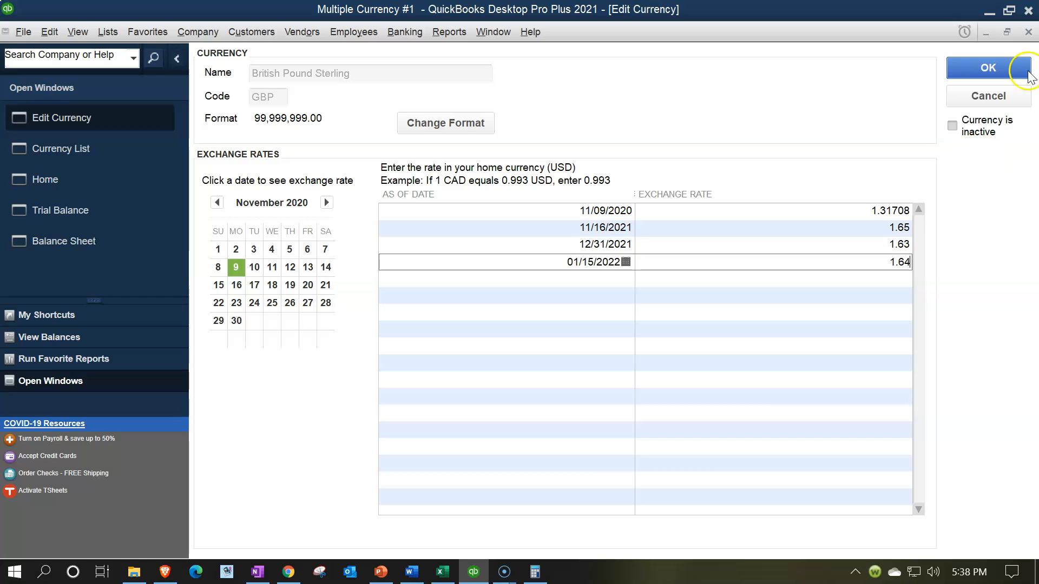
- Save the 1.64 GBP rate and open the Chart of Accounts with its Account menu
left_click(1005, 60)
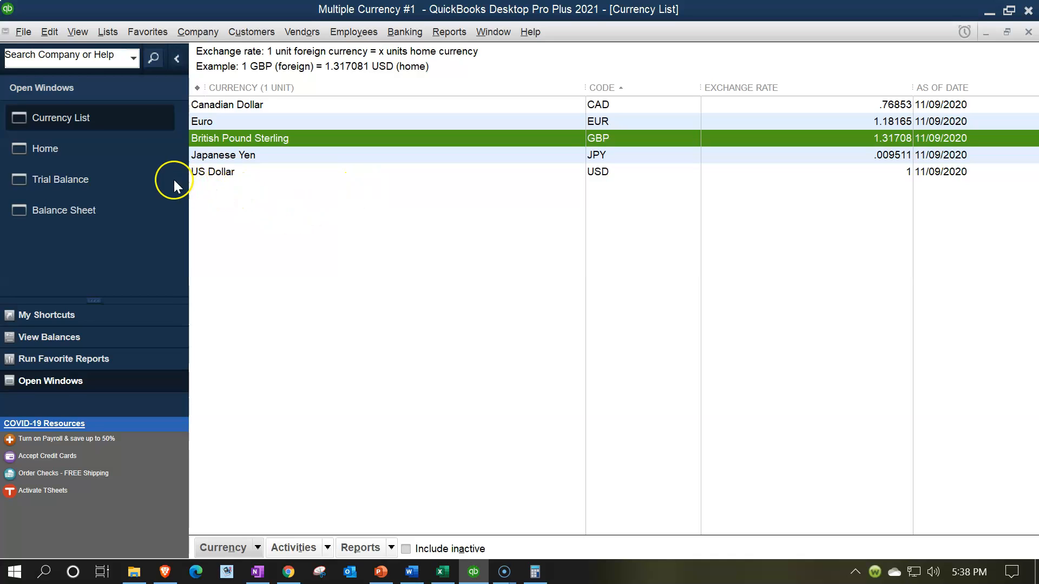
left_click(106, 33)
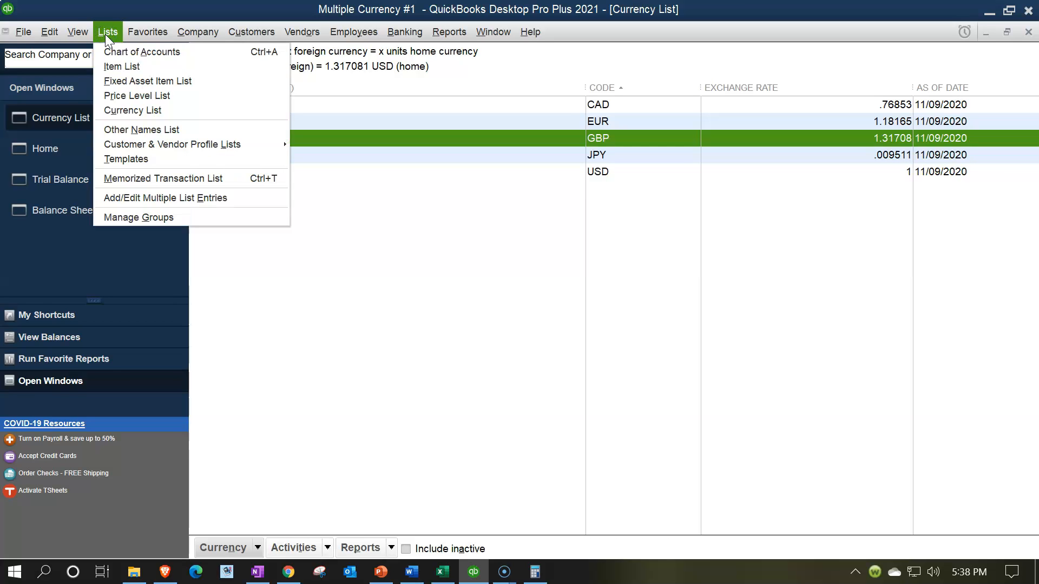
left_click(114, 54)
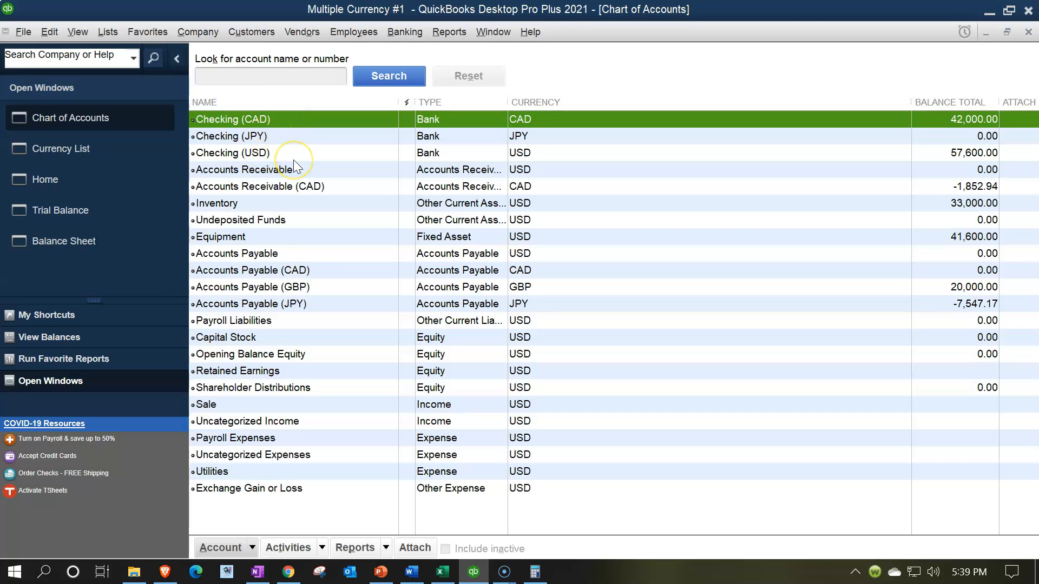
left_click(251, 549)
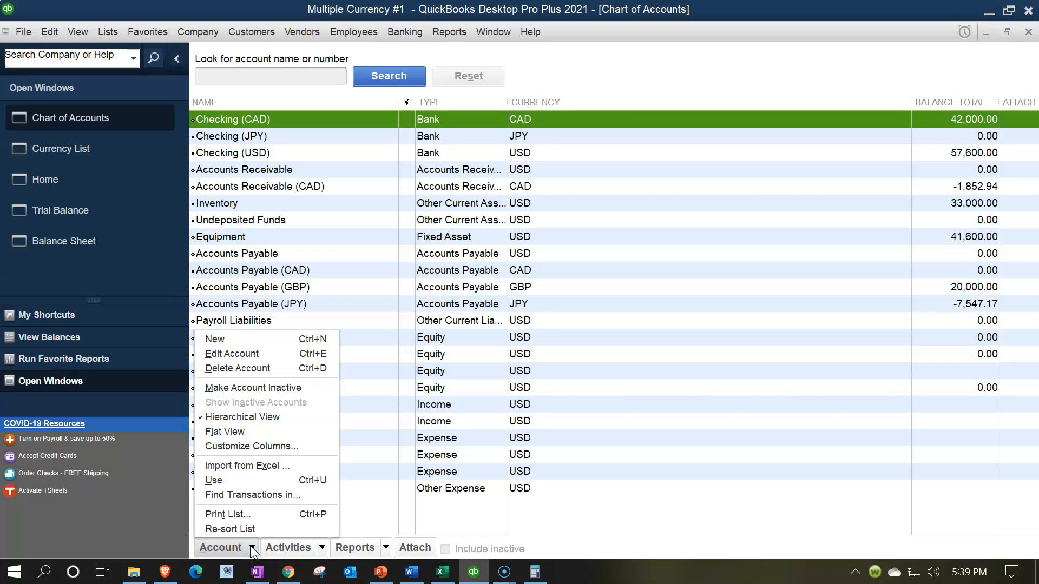
- Create a new Bank account with British Pound Sterling as its currency
left_click(227, 341)
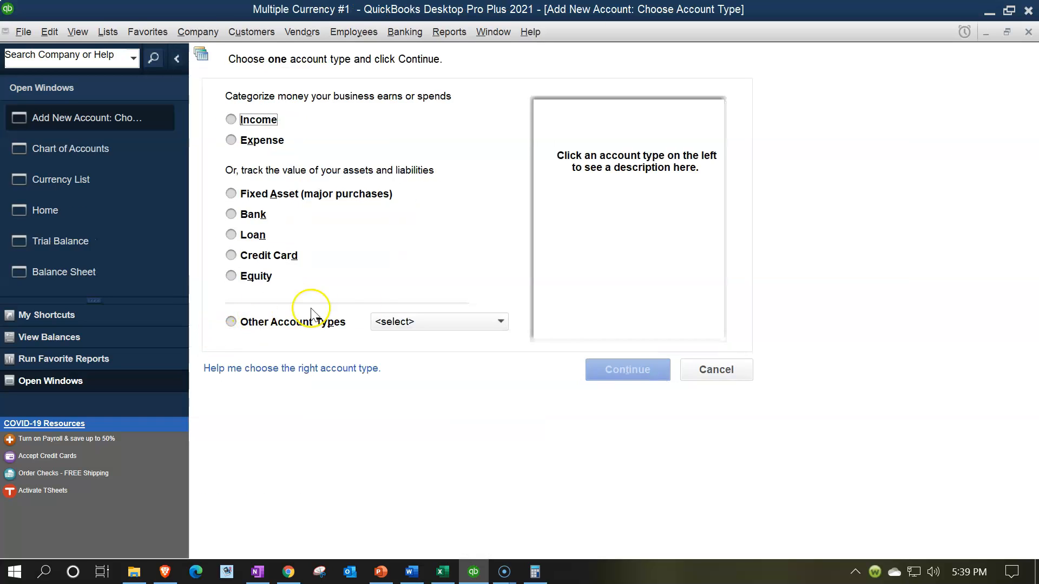
left_click(253, 214)
left_click(615, 366)
key("Escape")
key("Escape")
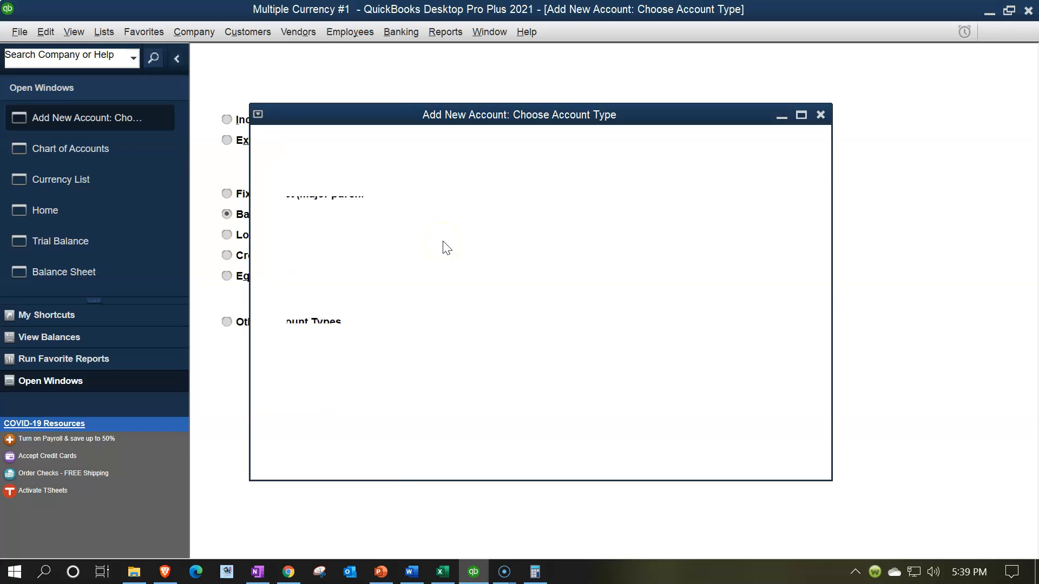
type("Che")
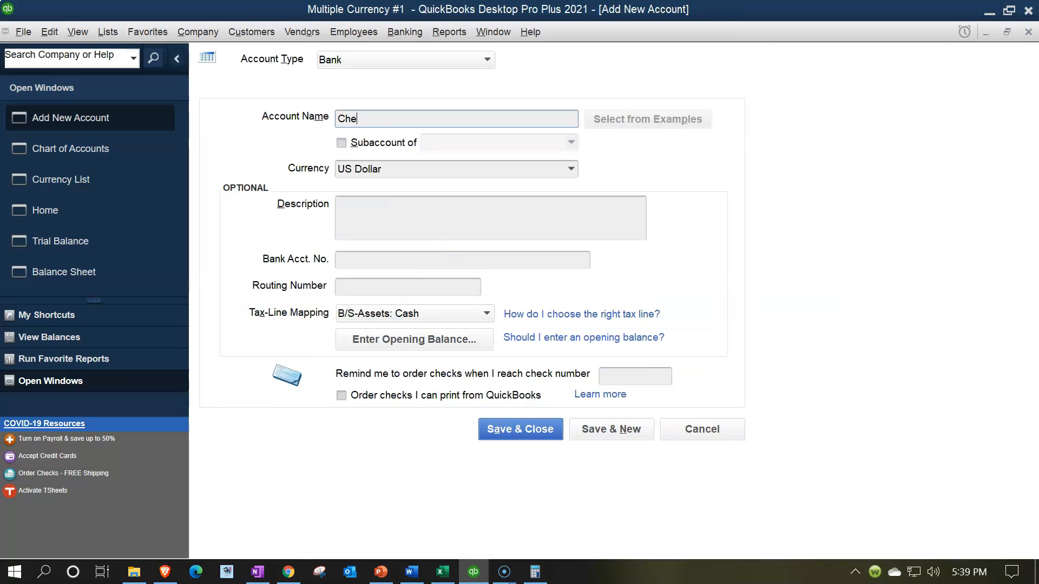
type("cking")
left_click(481, 174)
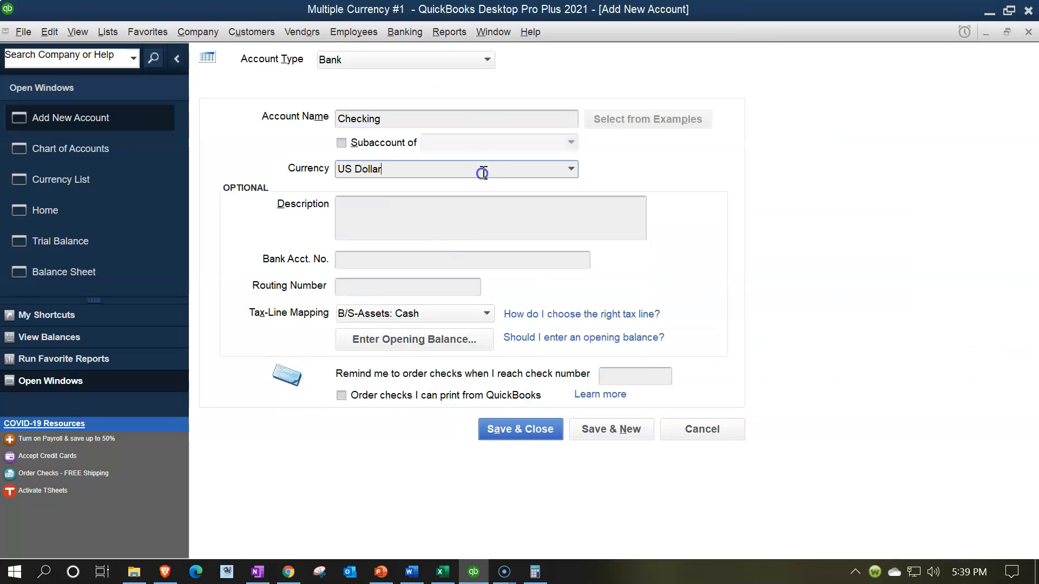
left_click(572, 170)
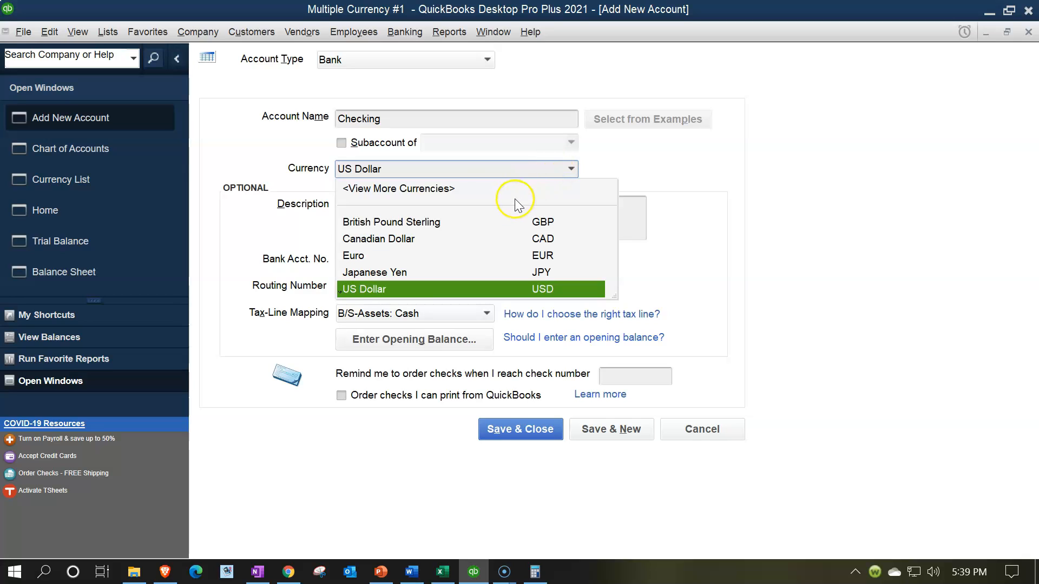
left_click(429, 222)
- Name the account Checking (GPB), keep British Pound Sterling, and save it
left_click(416, 121)
type("(GPB)")
key("Tab")
left_click(574, 167)
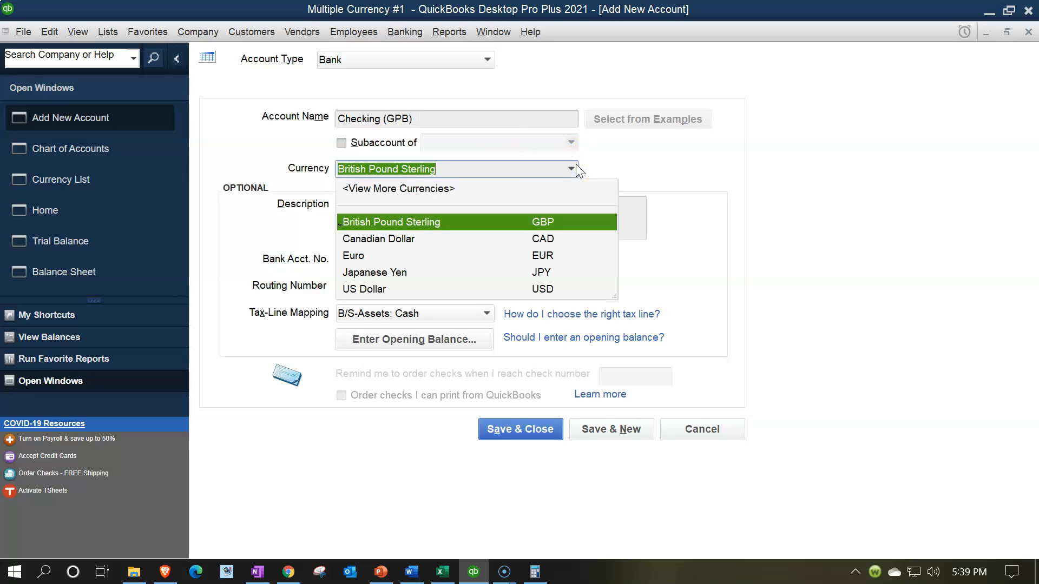
left_click(575, 165)
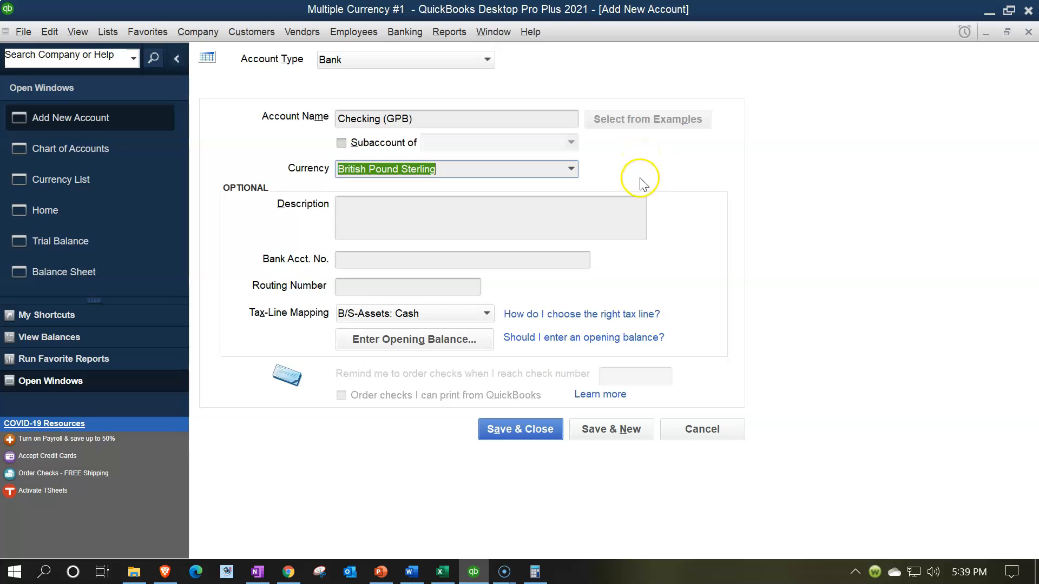
left_click(528, 436)
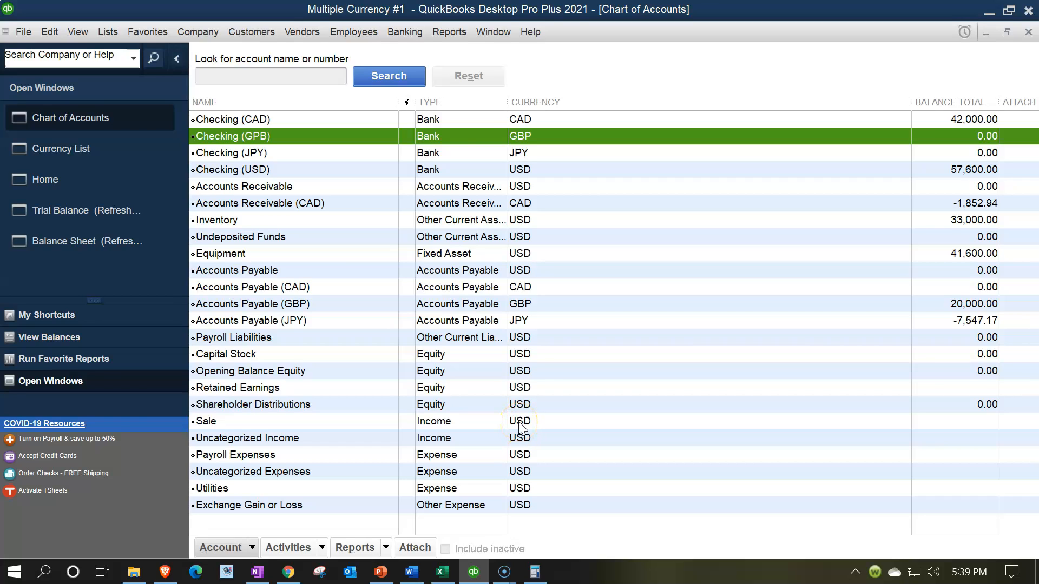
left_click(448, 33)
left_click(407, 32)
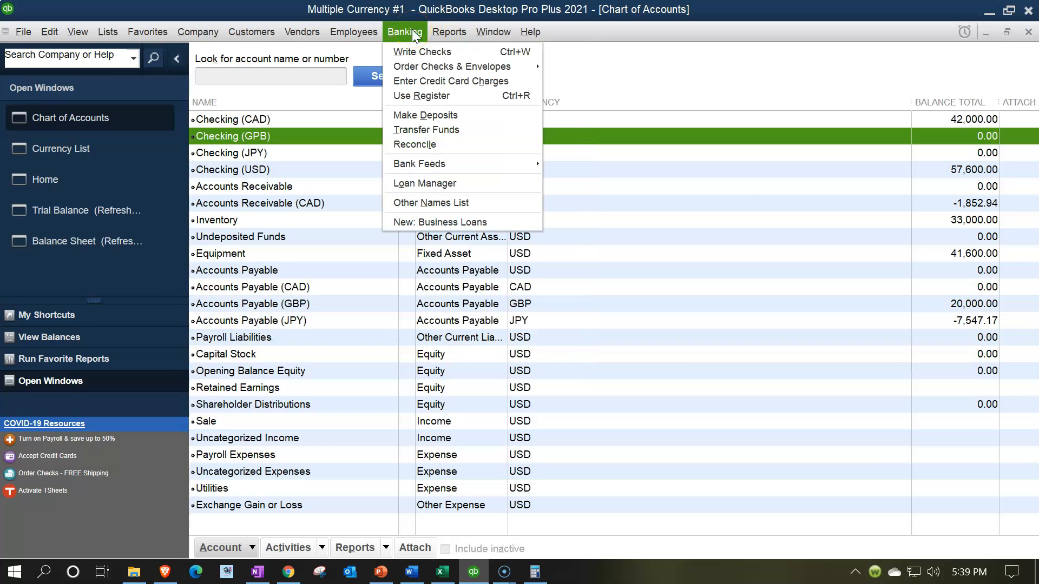
- Set up a Transfer Funds dated 01/15/2022 from Checking (USD) into Checking (GPB)
left_click(427, 130)
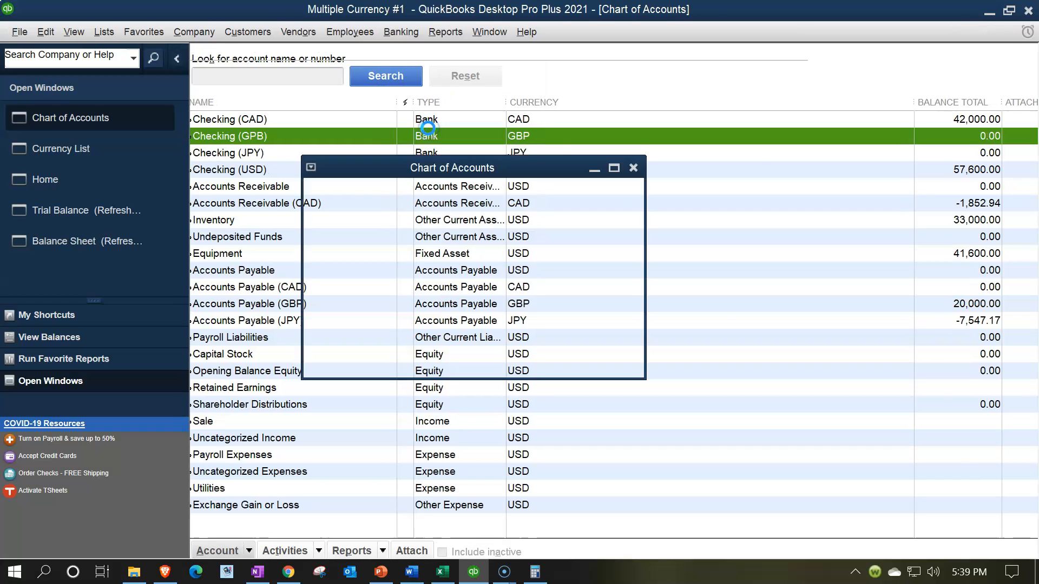
left_click(500, 130)
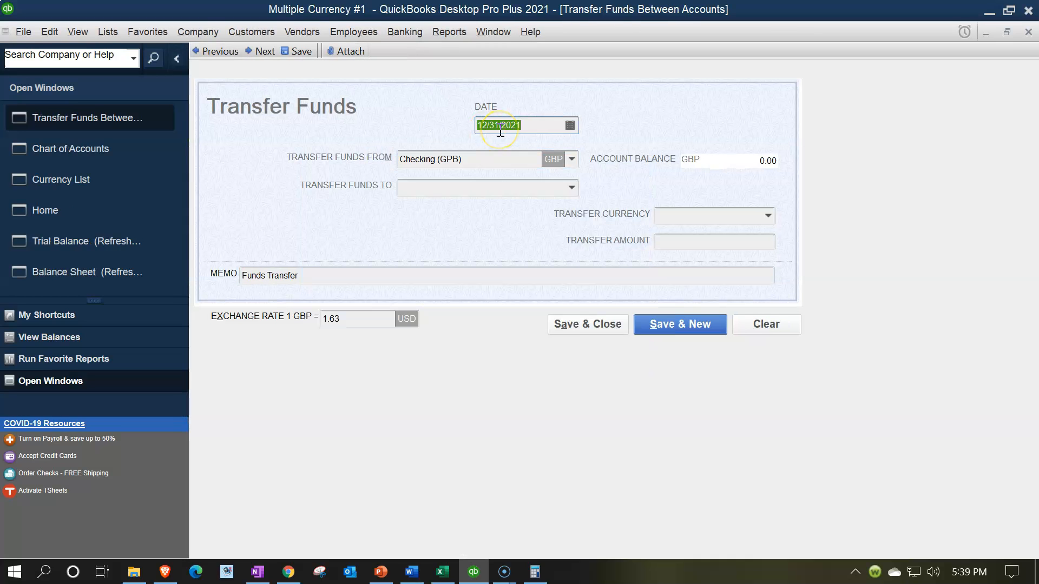
type("01")
key("Tab")
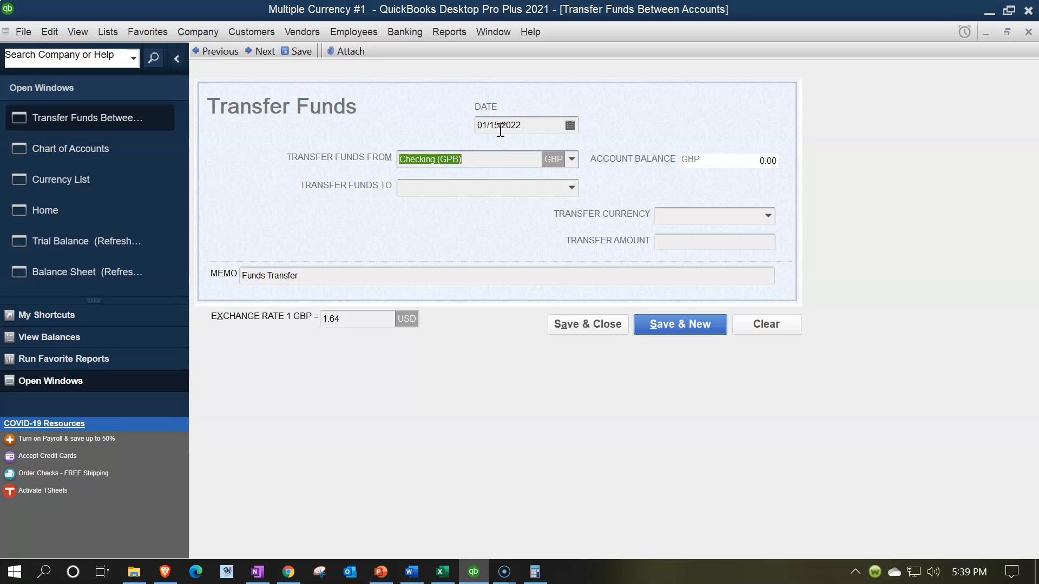
left_click(572, 159)
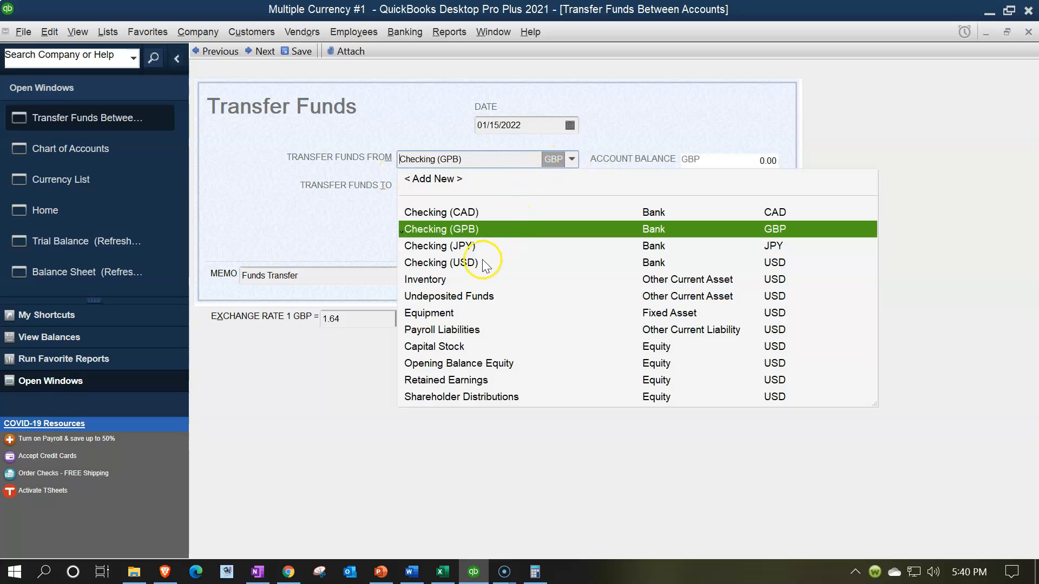
left_click(480, 263)
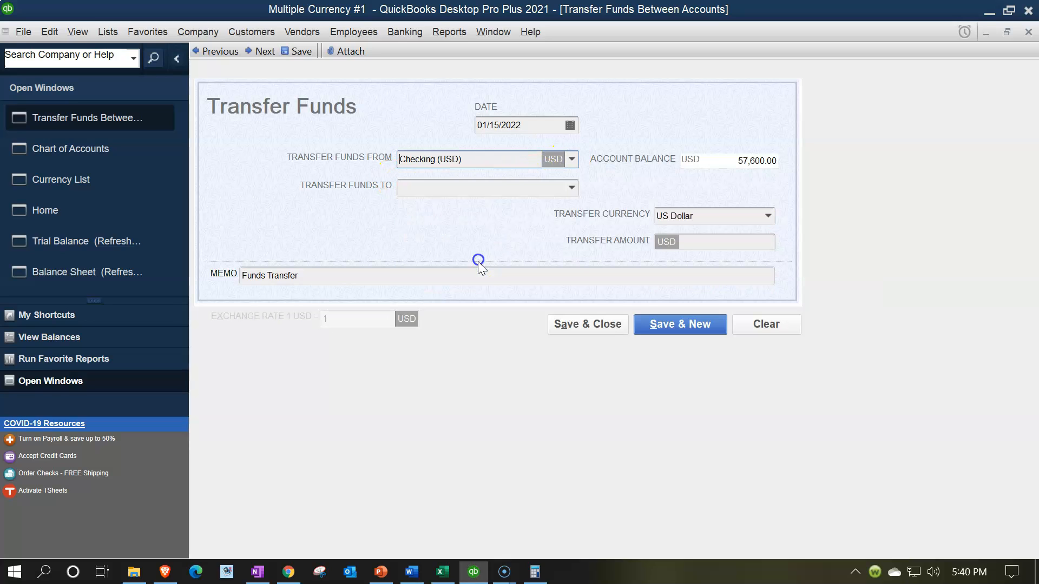
left_click(573, 188)
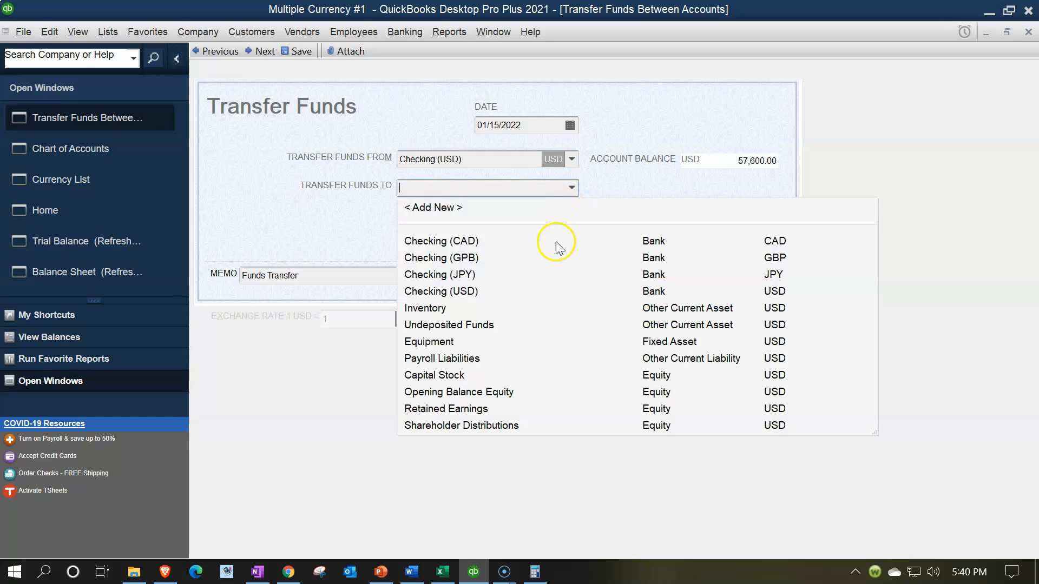
left_click(478, 259)
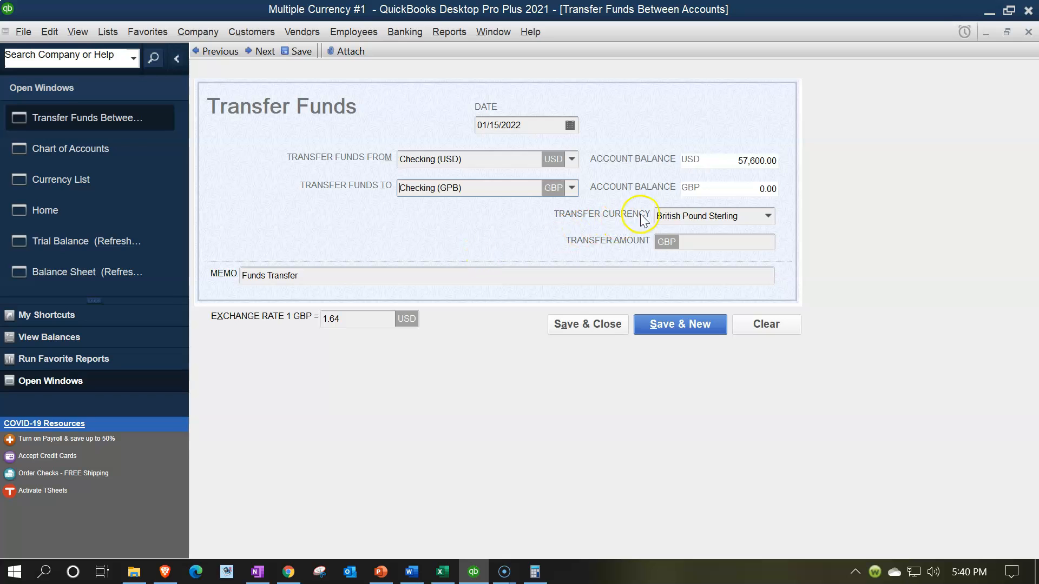
left_click(441, 571)
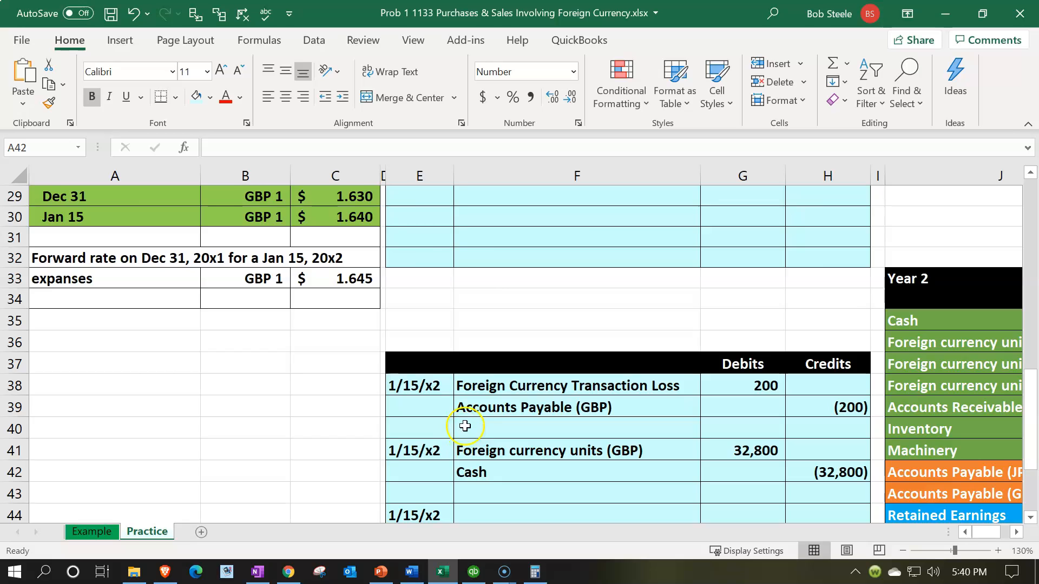
- Enter a 20,000 transfer amount and set the transfer currency to US Dollar, showing 32,800.00
scroll(464, 424, "up", 2)
left_click(447, 573)
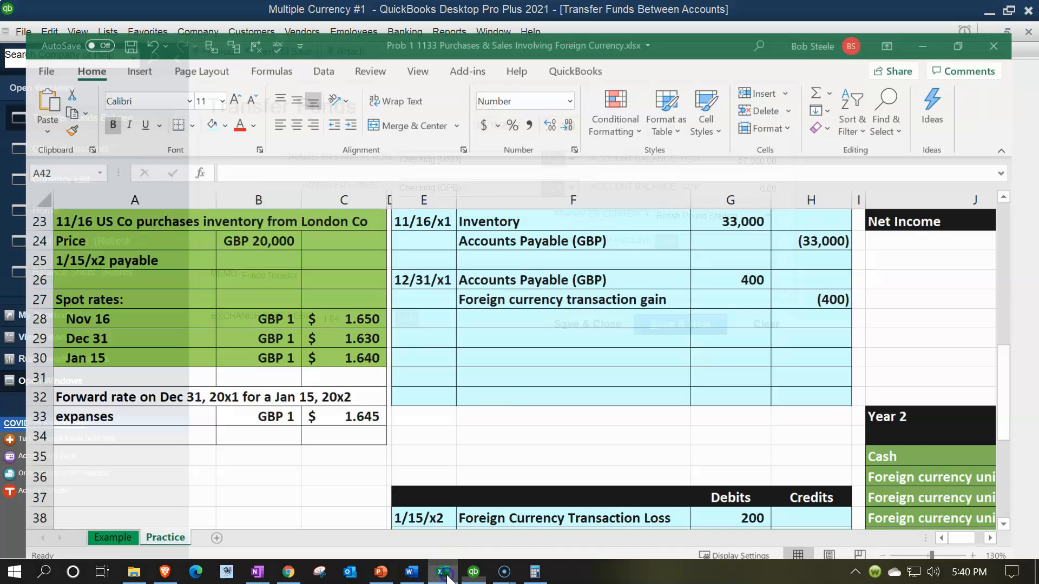
left_click(687, 244)
type("20000")
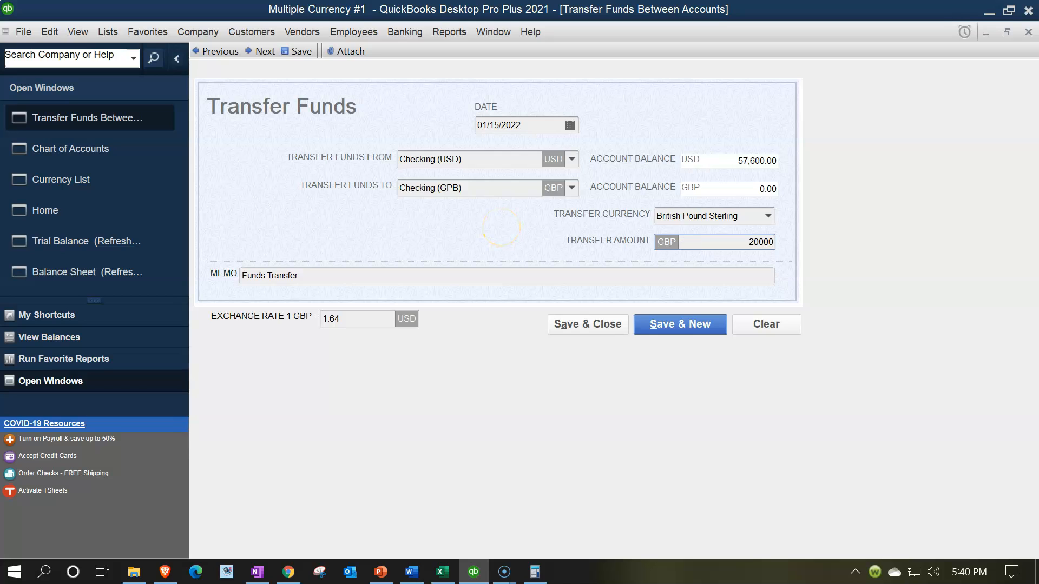
key("Tab")
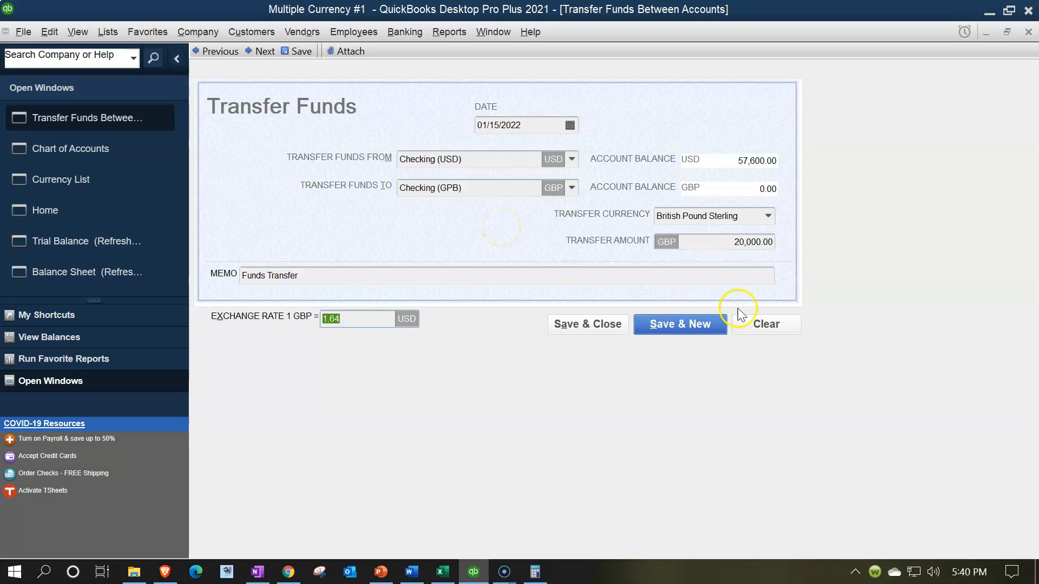
left_click(768, 216)
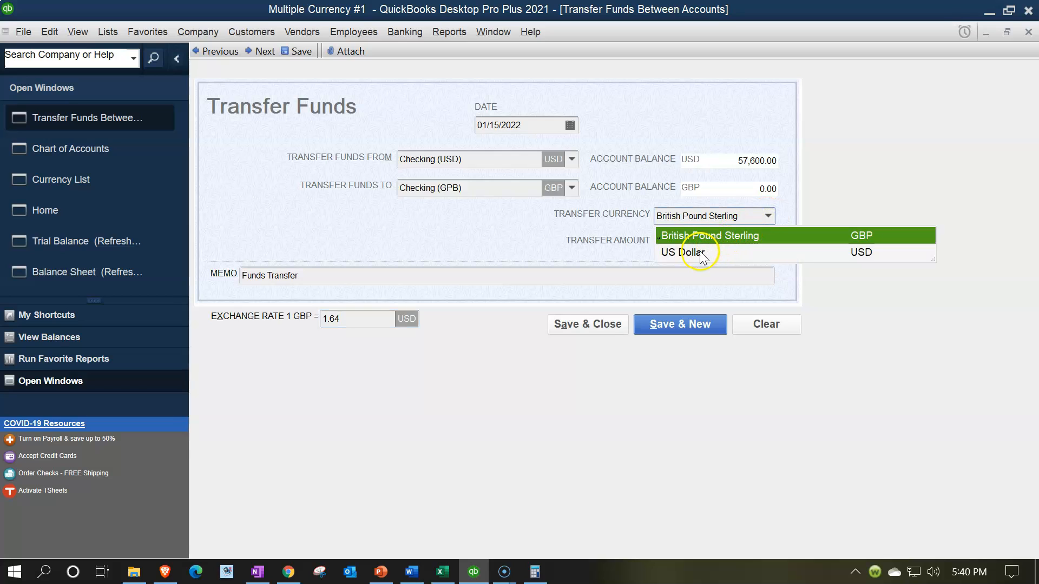
left_click(683, 252)
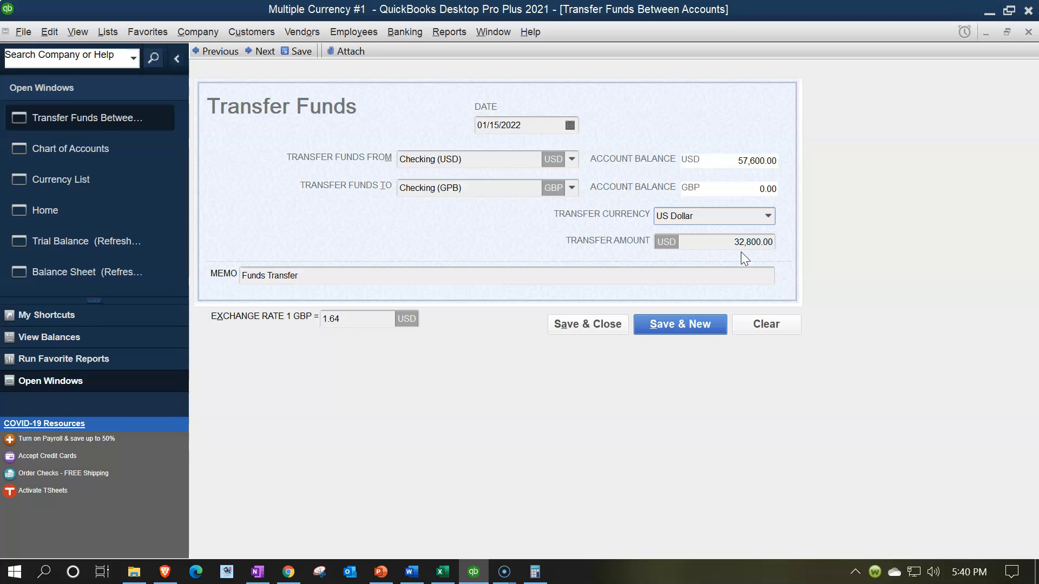
left_click(768, 216)
left_click(769, 216)
left_click(445, 563)
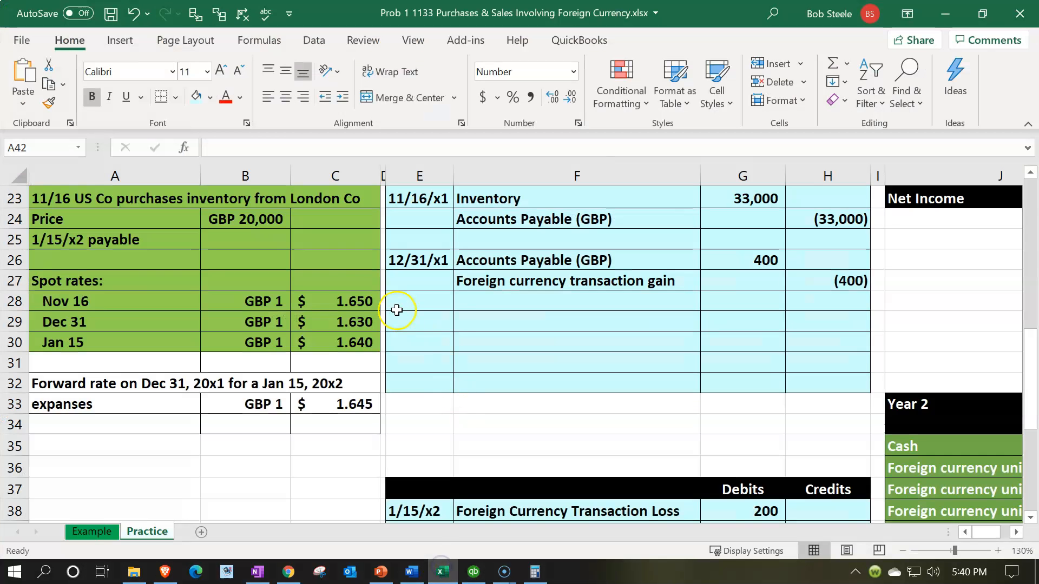
- Review the GBP 20,000 price, year-end gain entry, and Accounts Payable (GBP) balance in M43
scroll(373, 292, "up", 2)
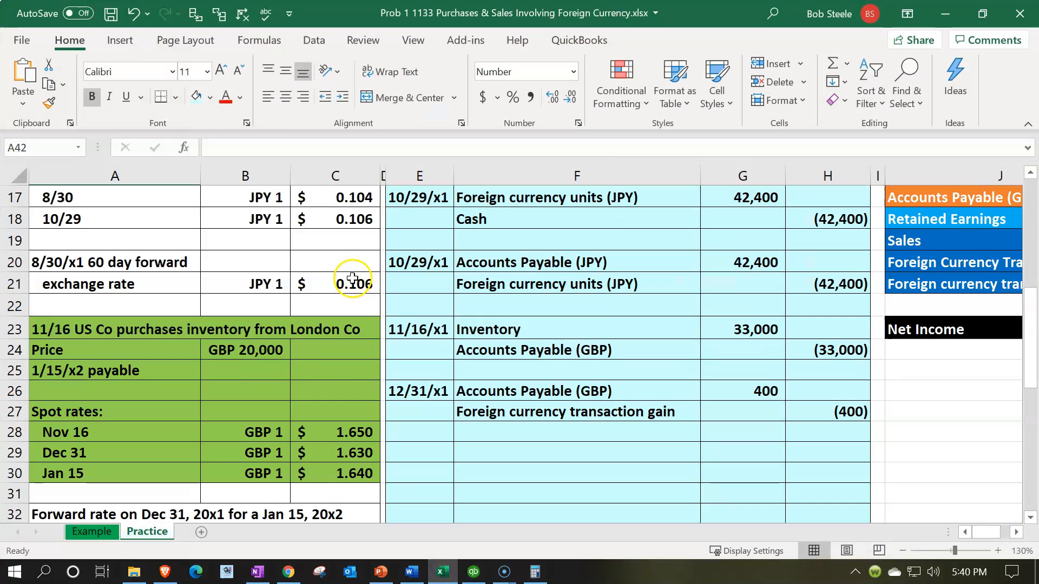
left_click(245, 346)
left_click(846, 410)
key("Right")
key("Right")
key("Right")
key("Right")
key("Right")
key("Right")
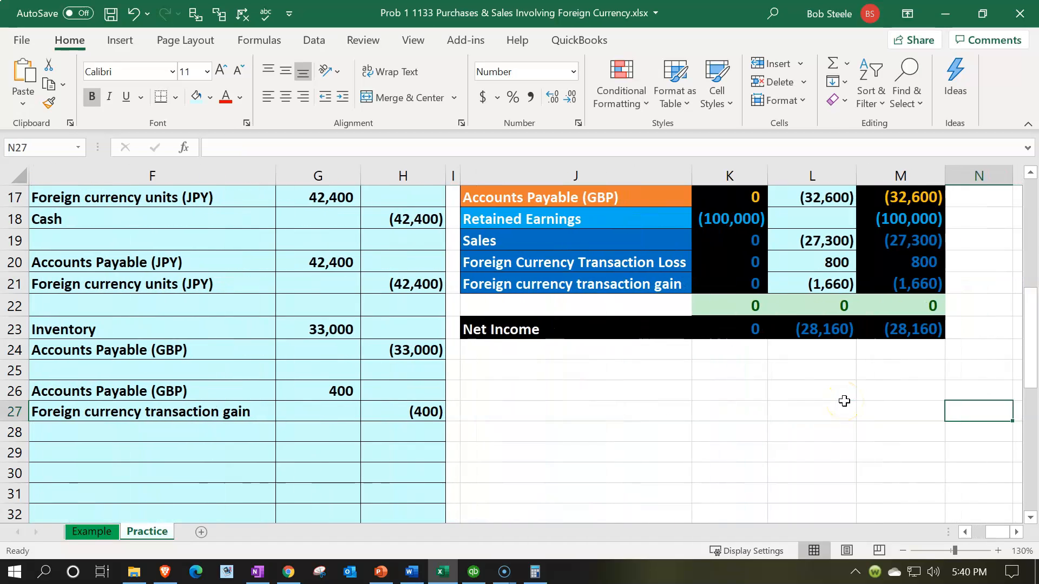
scroll(845, 400, "down", 5)
left_click(924, 433)
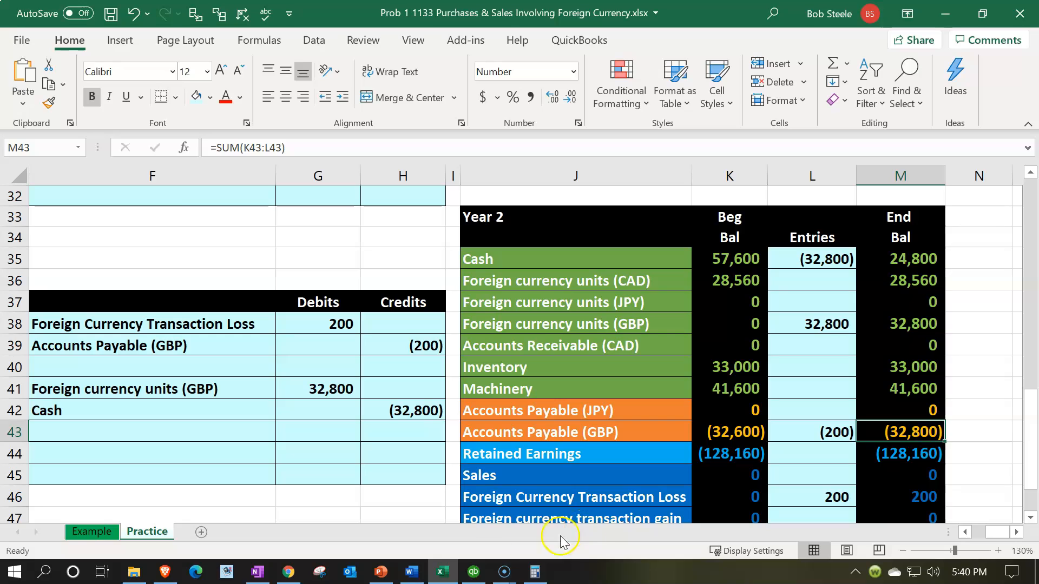
left_click(473, 572)
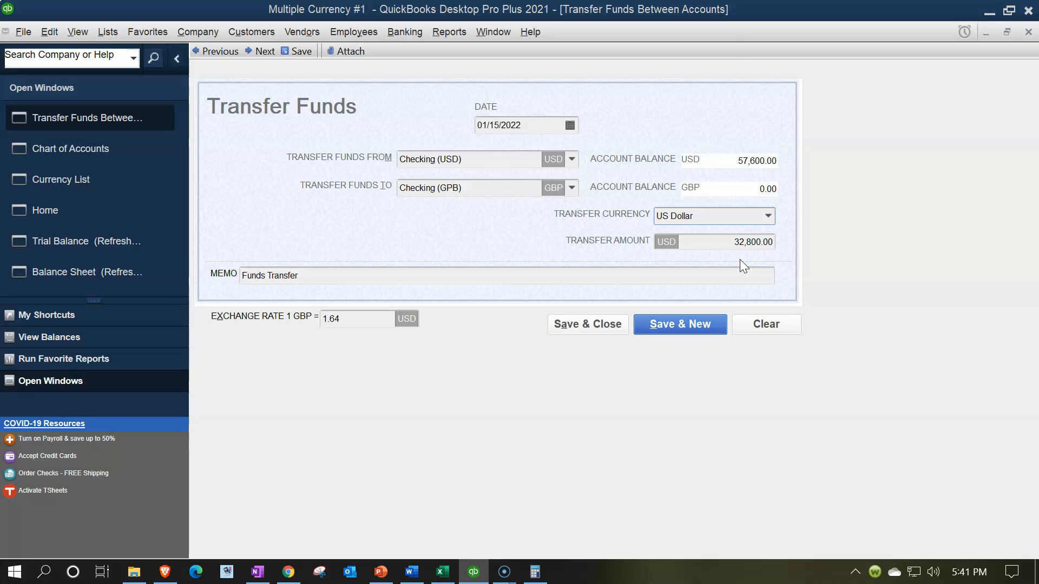
- Save the future-dated 32,800 transfer and open the Balance Sheet as of 12/31/2022
left_click(589, 328)
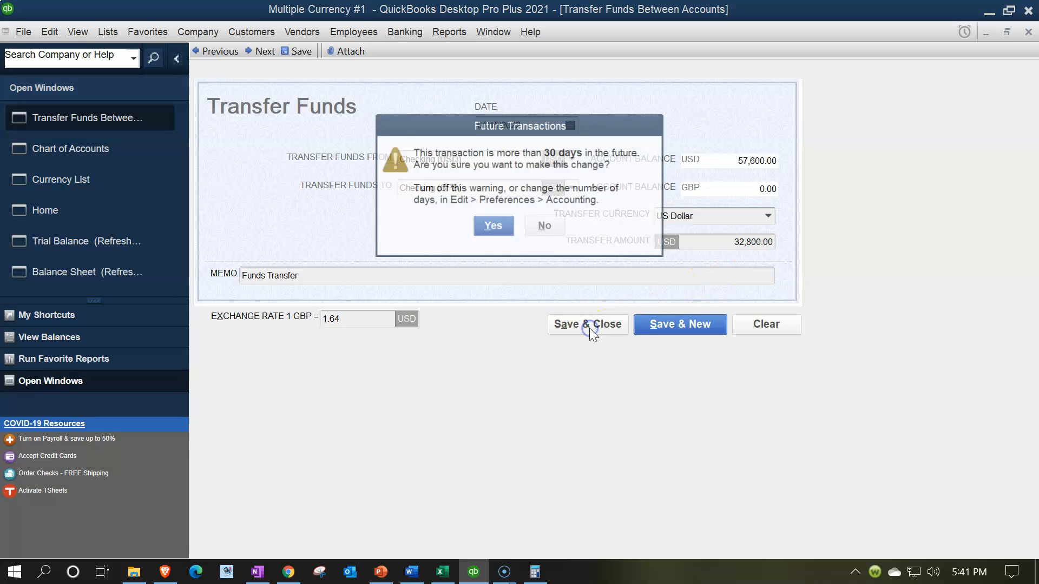
left_click(482, 227)
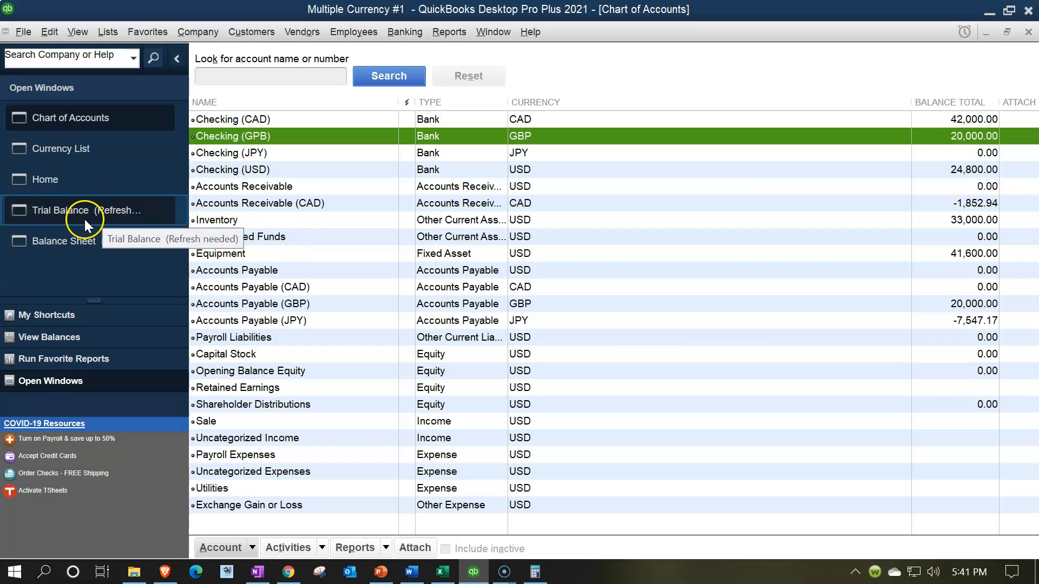
left_click(69, 242)
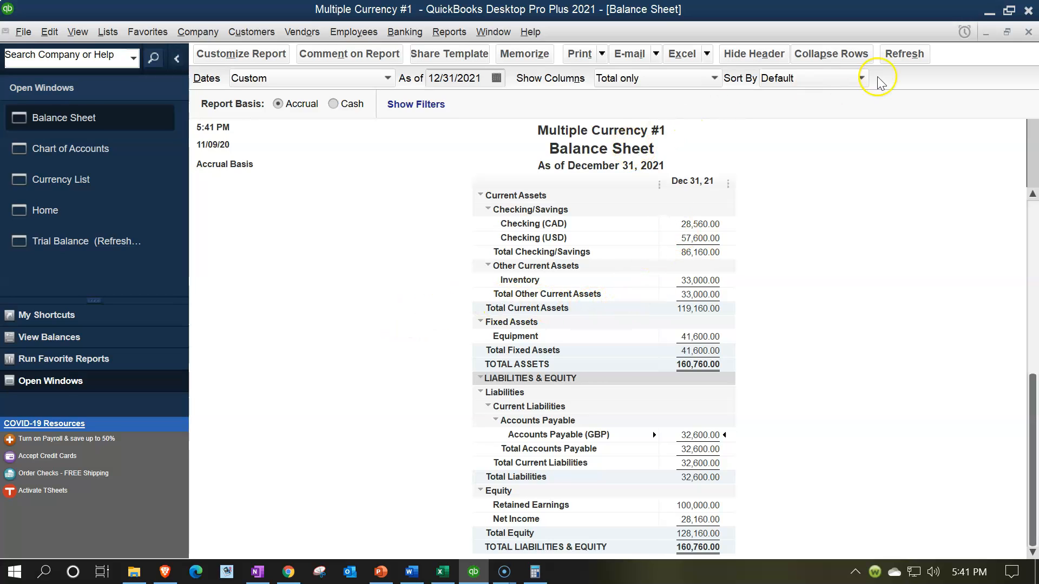
left_click(903, 56)
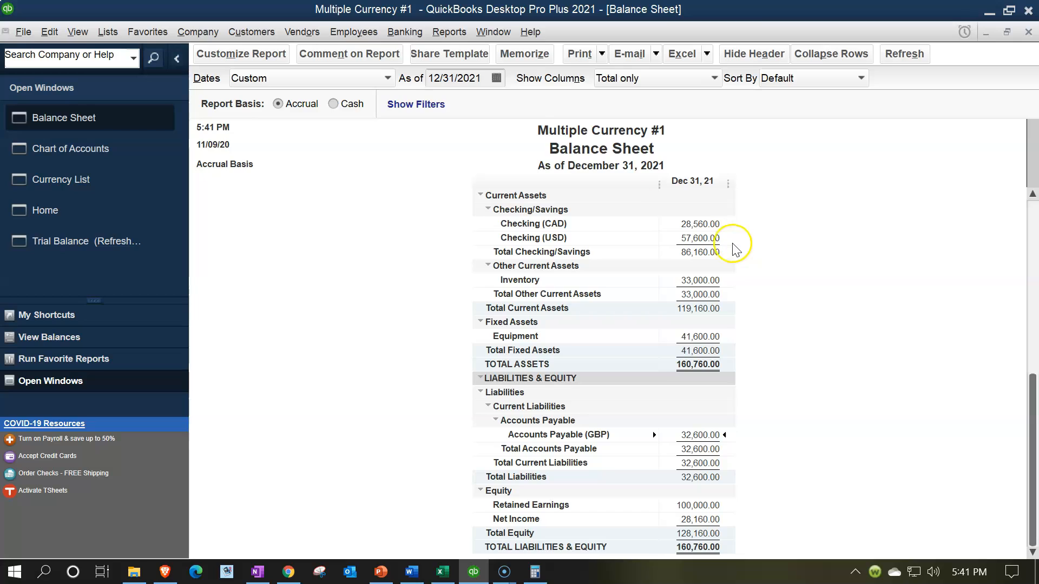
left_click(481, 79)
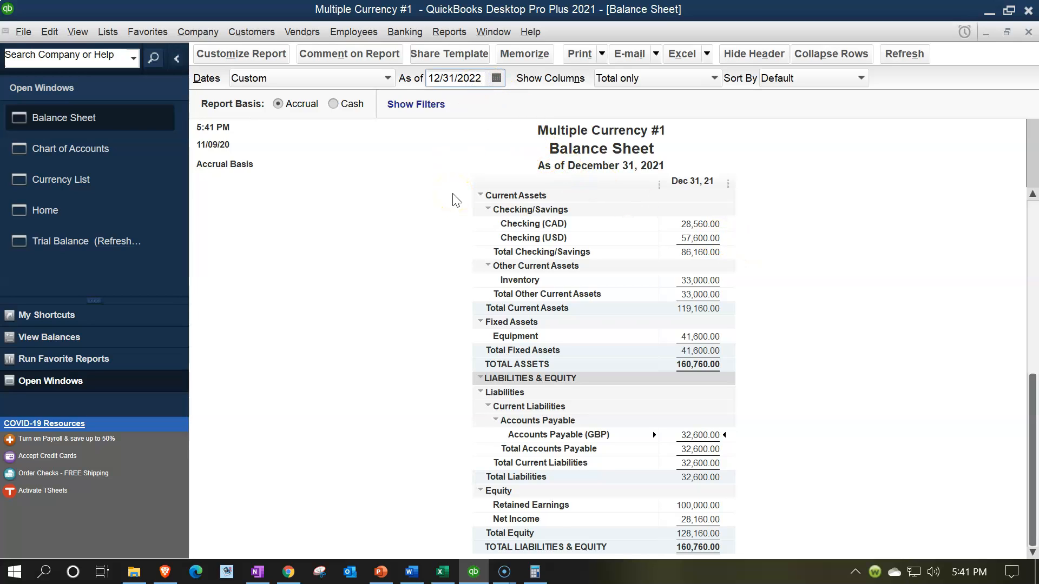
- Date the balance sheet 12/31/2022 and review Checking (GPB) transactions from 01/01/2022
left_click(694, 254)
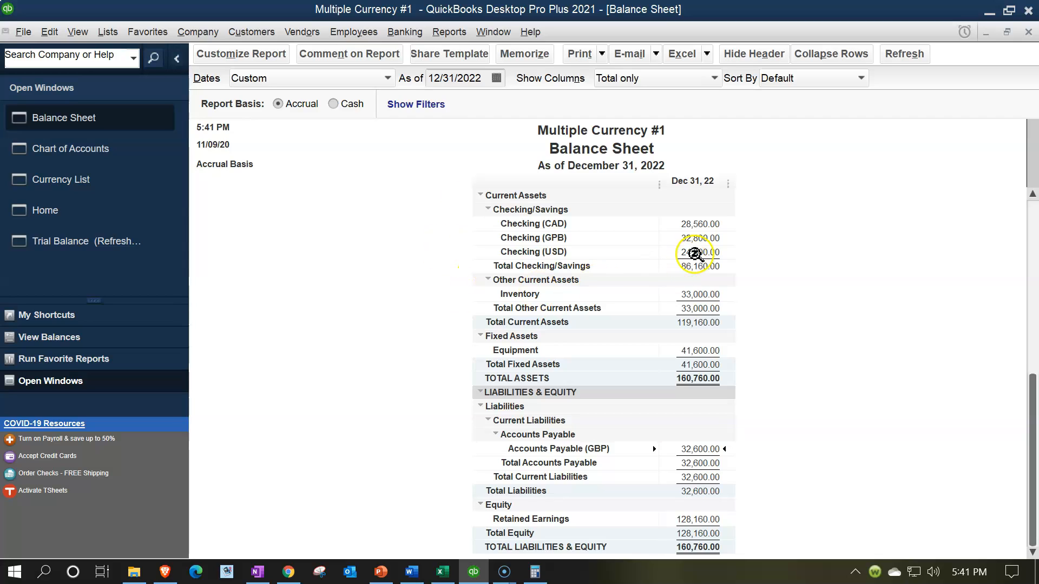
left_click(702, 239)
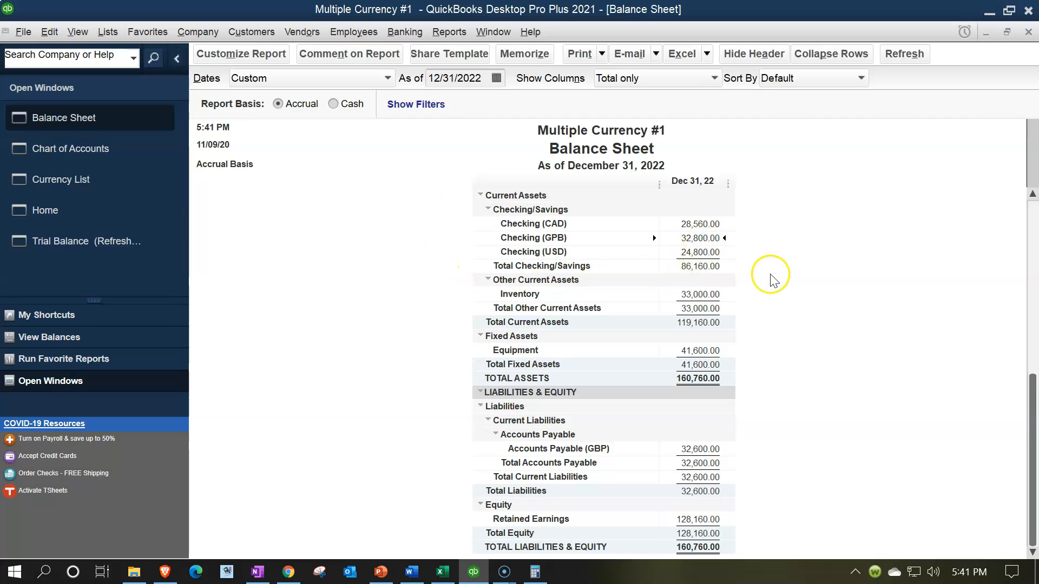
double_click(700, 238)
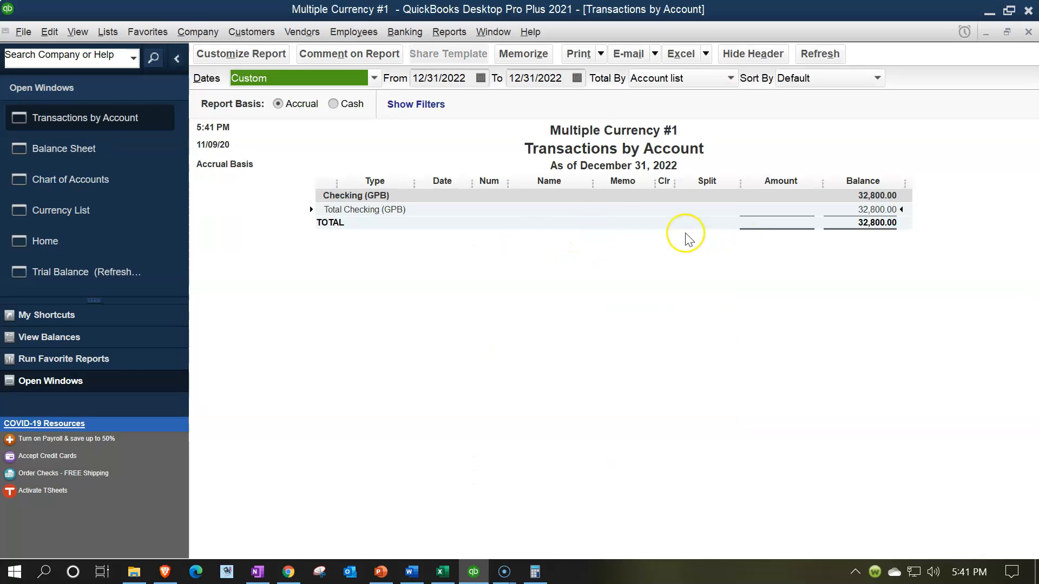
left_click(465, 77)
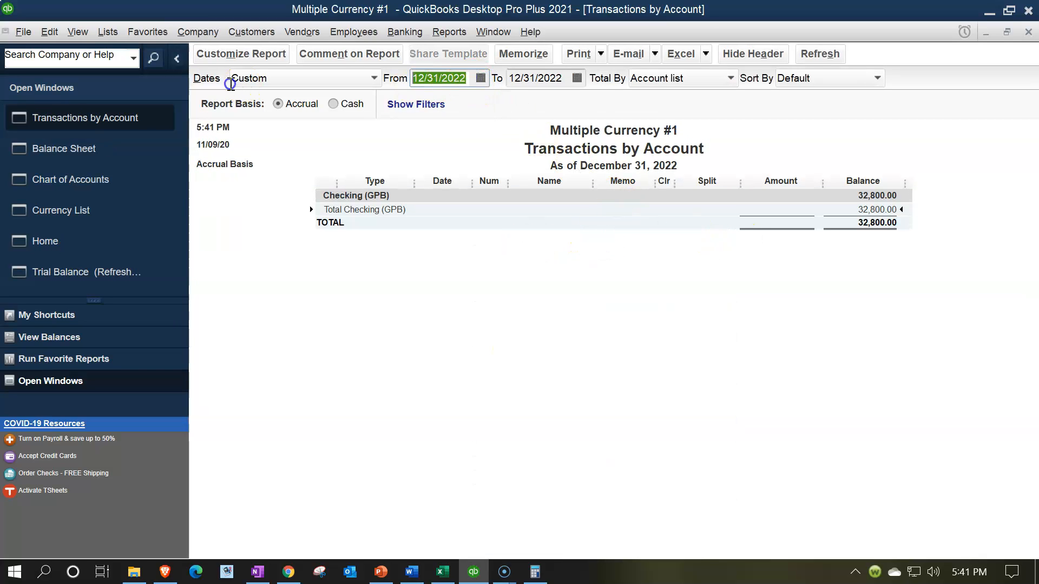
type("010122")
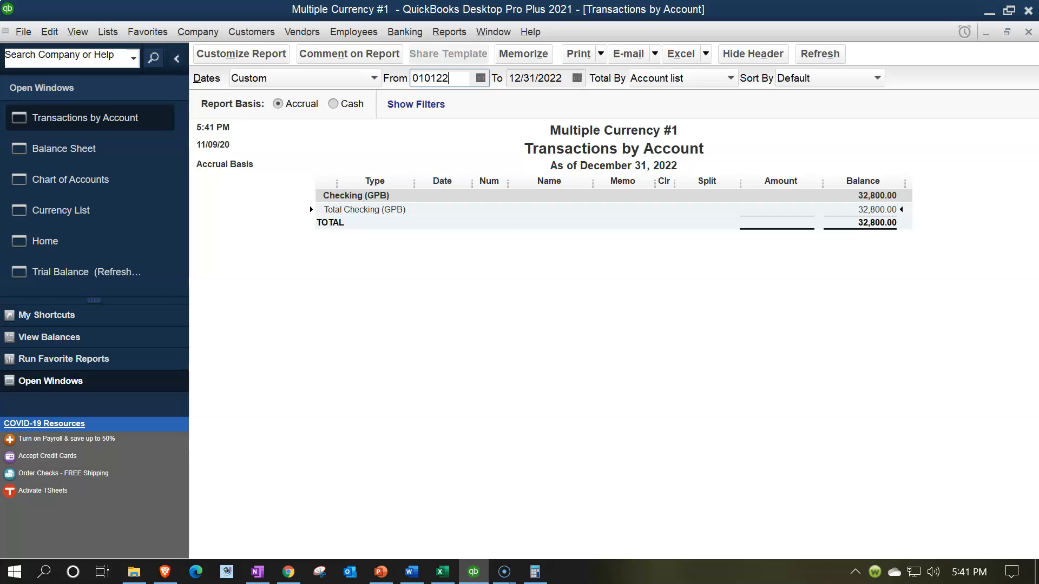
key("Tab")
key("Tab")
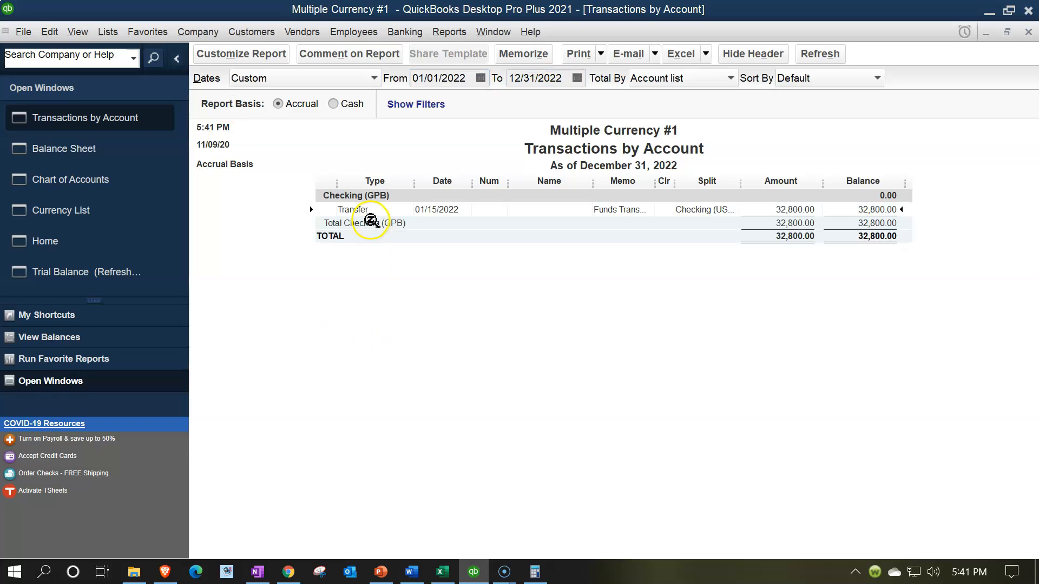
left_click(1028, 33)
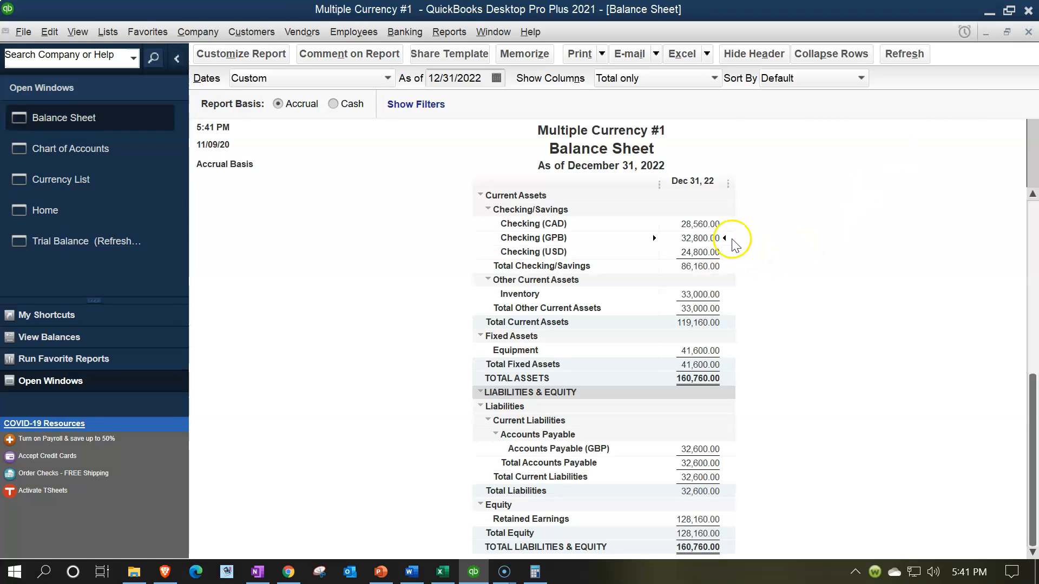
- Review Checking (USD) transactions from 01/01/2022, then select the Accounts Payable (GBP) line
double_click(697, 251)
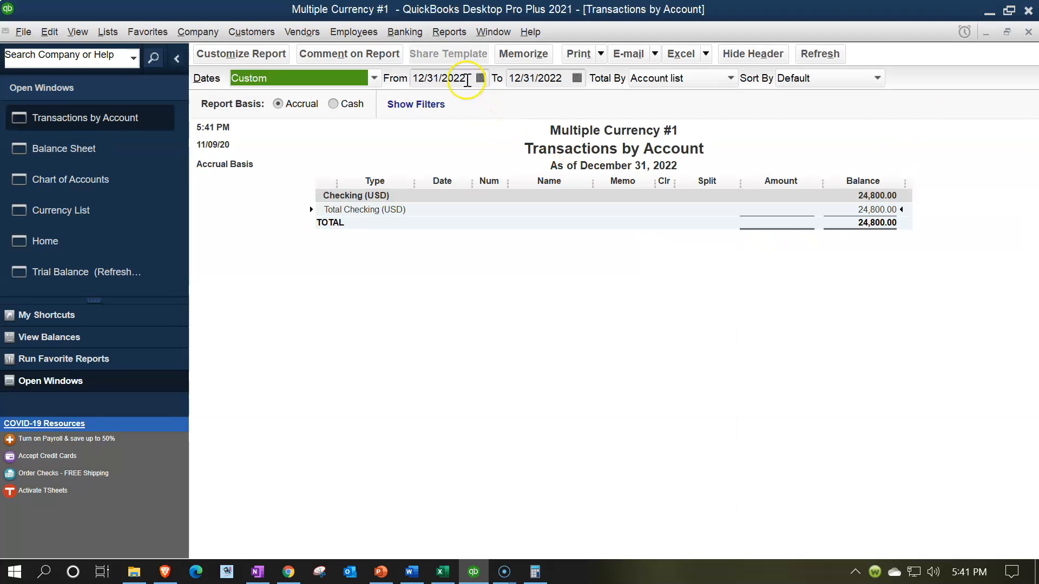
left_click(467, 80)
type("0101")
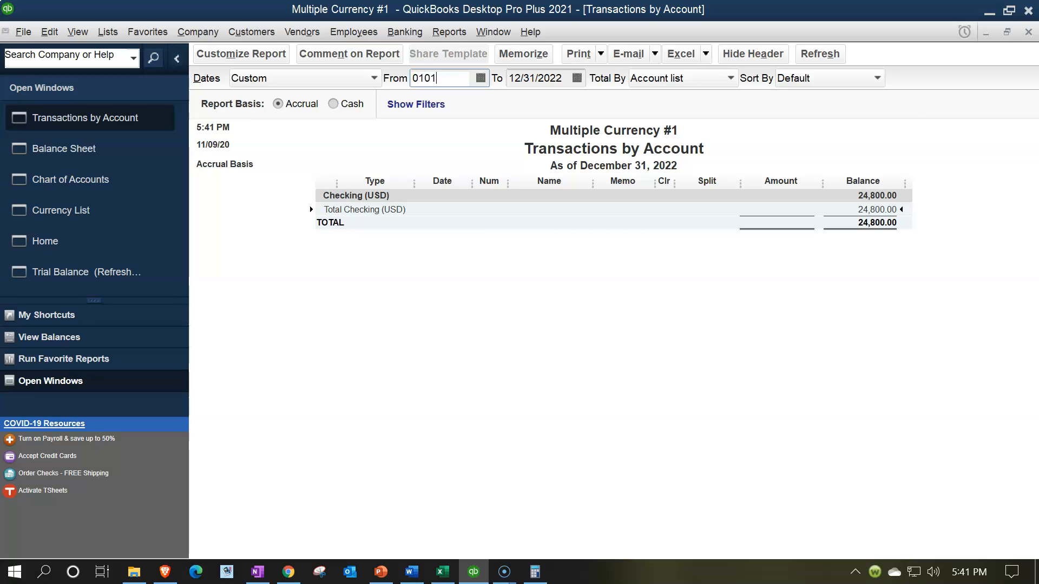
key("Tab")
key("Tab")
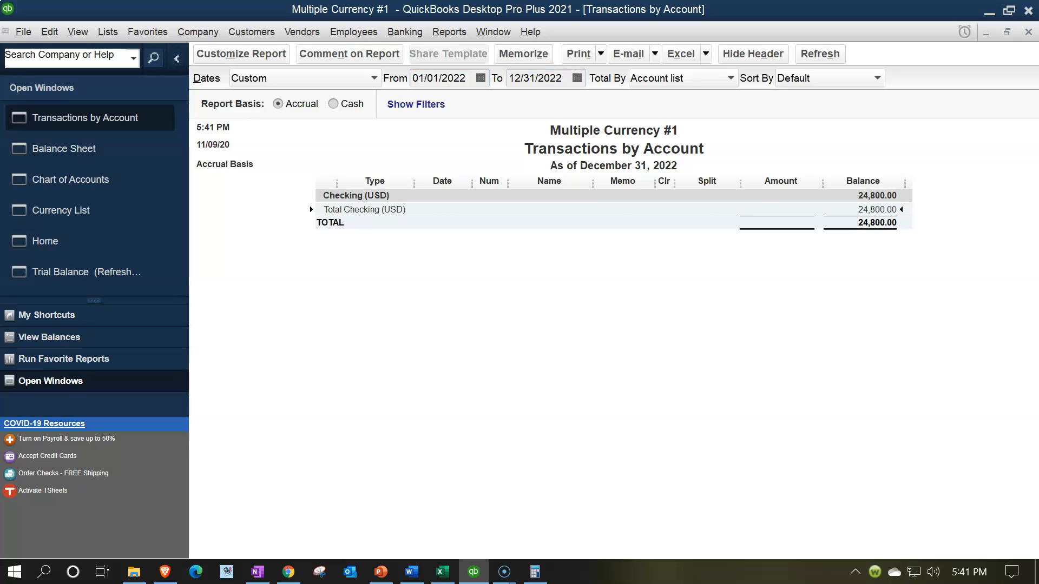
left_click(1028, 32)
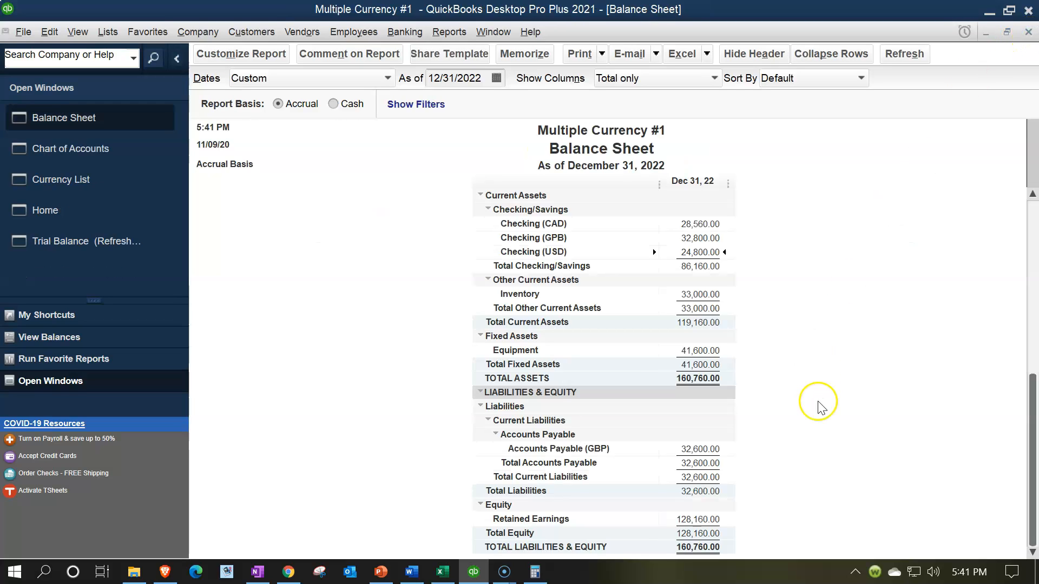
left_click(702, 449)
- In Excel, fill the Year 2 loss entry F38:H39 yellow
left_click(445, 575)
left_click_drag(163, 324, 386, 334)
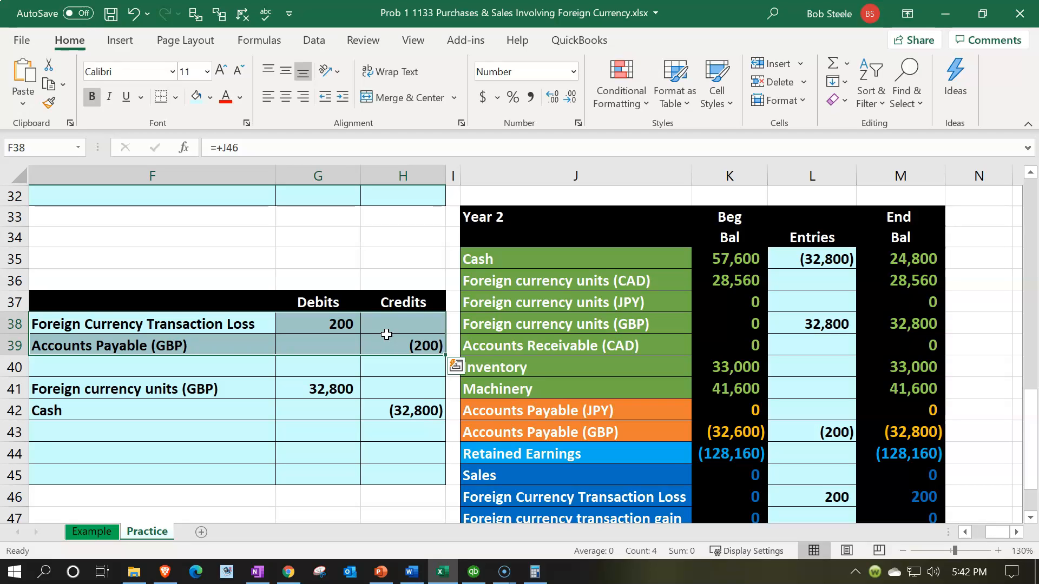
left_click_drag(197, 326, 308, 329)
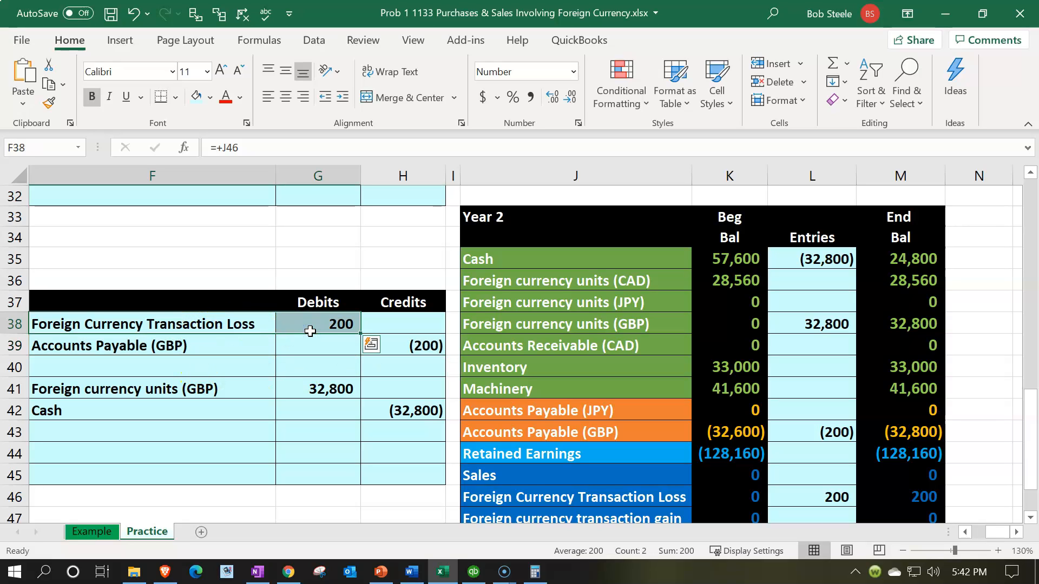
left_click_drag(227, 325, 371, 341)
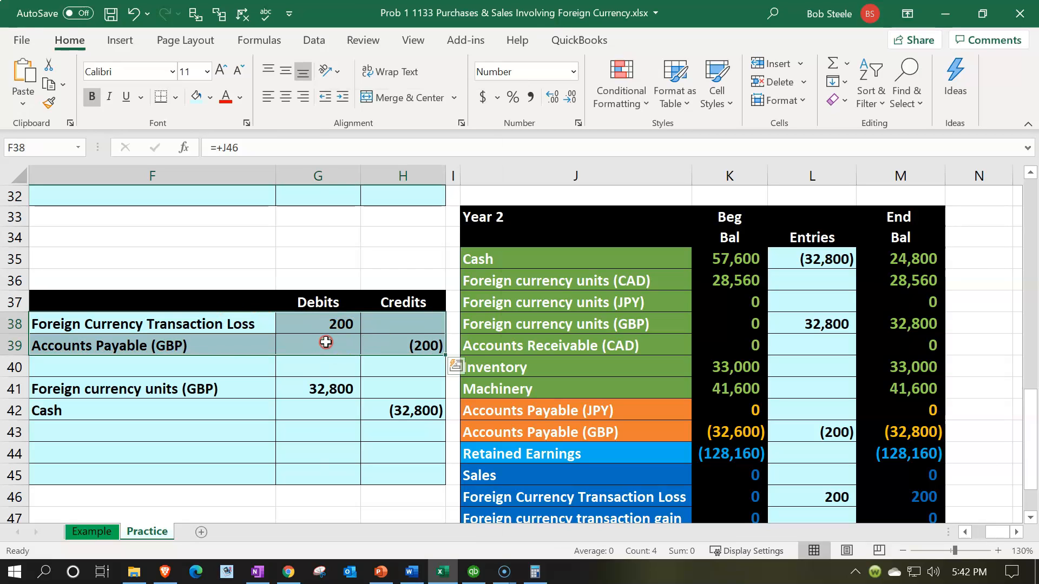
right_click(241, 341)
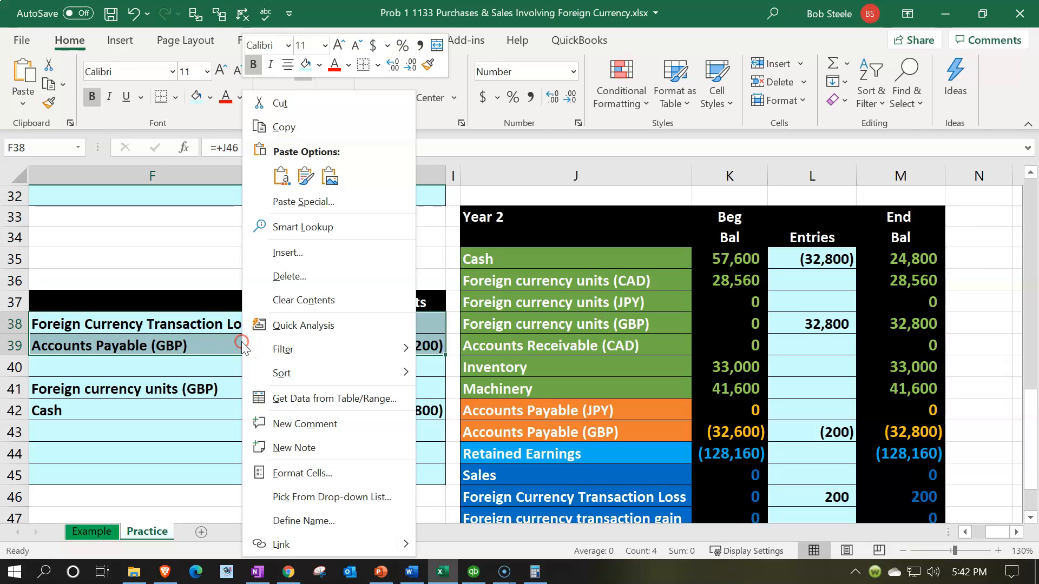
left_click(318, 67)
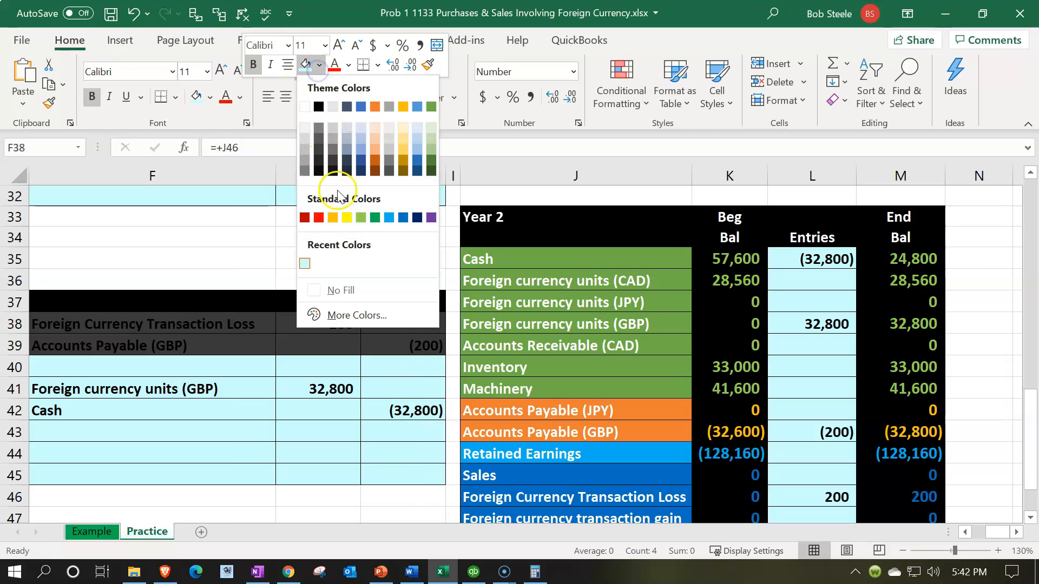
left_click(347, 217)
left_click(253, 345)
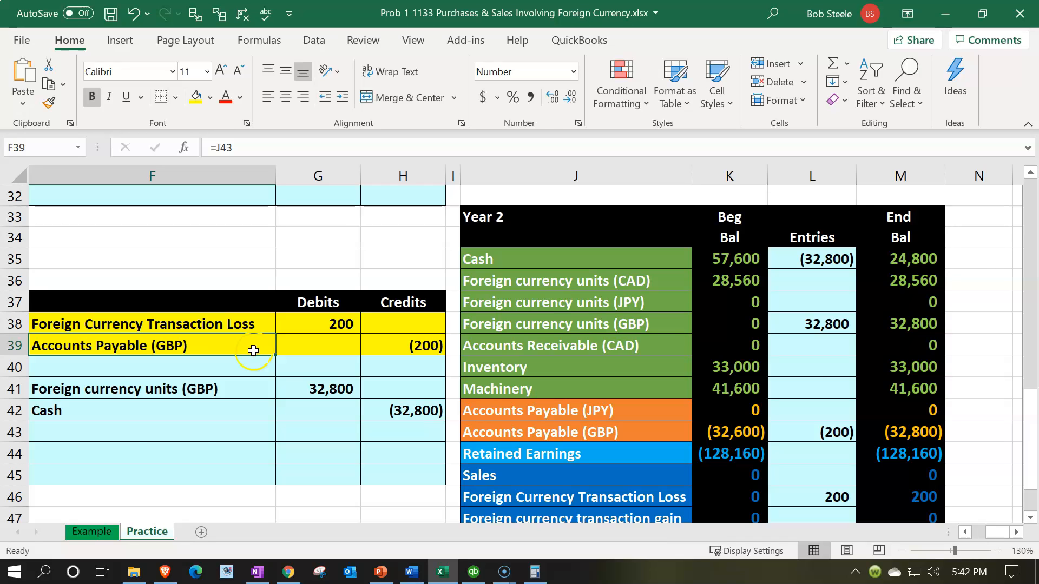
- Check the highlighted worksheet, then return to the QuickBooks Home page
scroll(250, 346, "up", 2)
left_click_drag(249, 194, 364, 217)
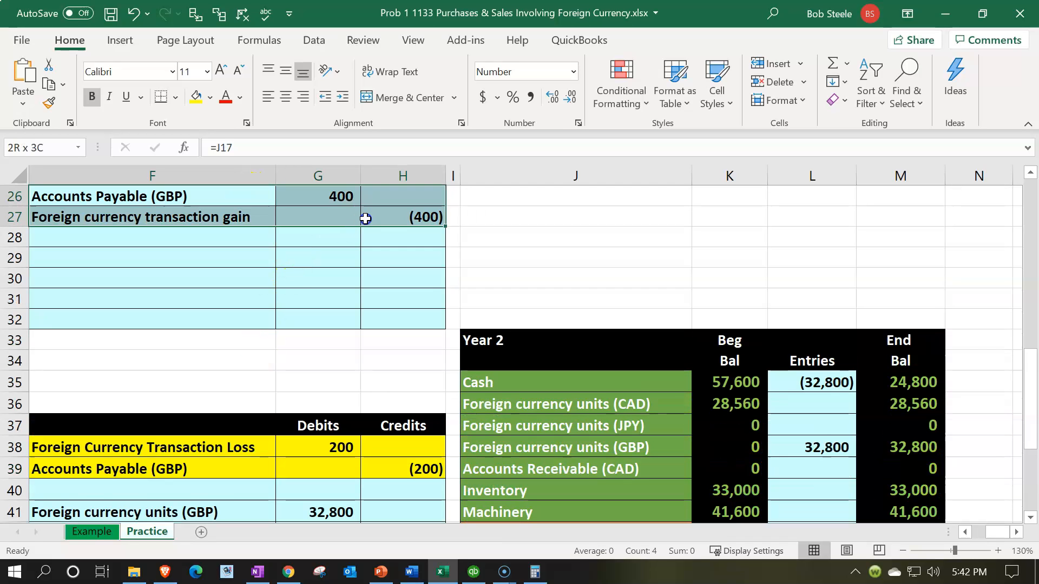
scroll(352, 336, "down", 3)
left_click(474, 572)
left_click(90, 204)
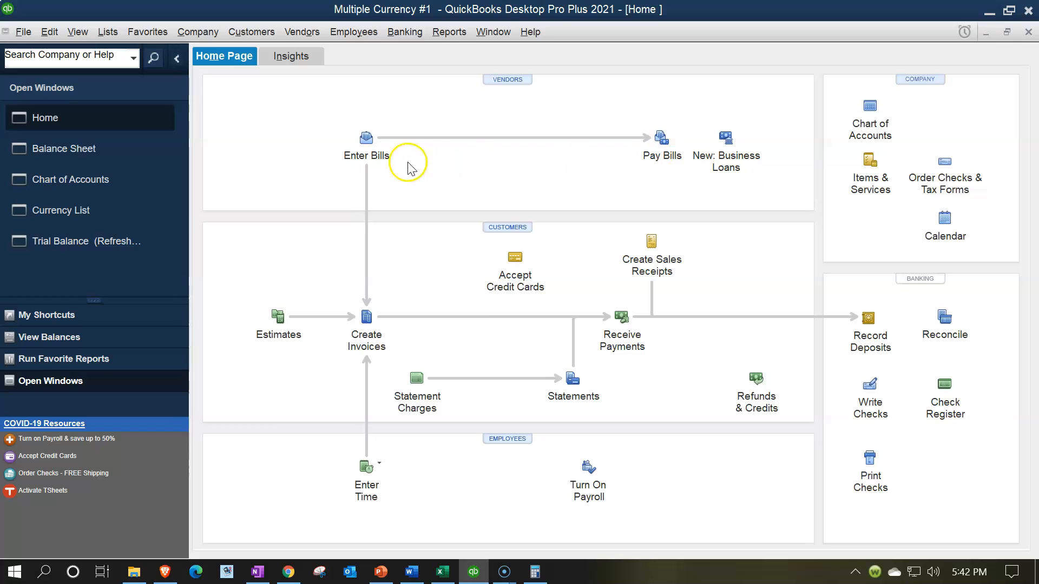
- Bring the Multiple Currency #1 Home page to the front, then return to the Excel workbook
left_click(386, 158)
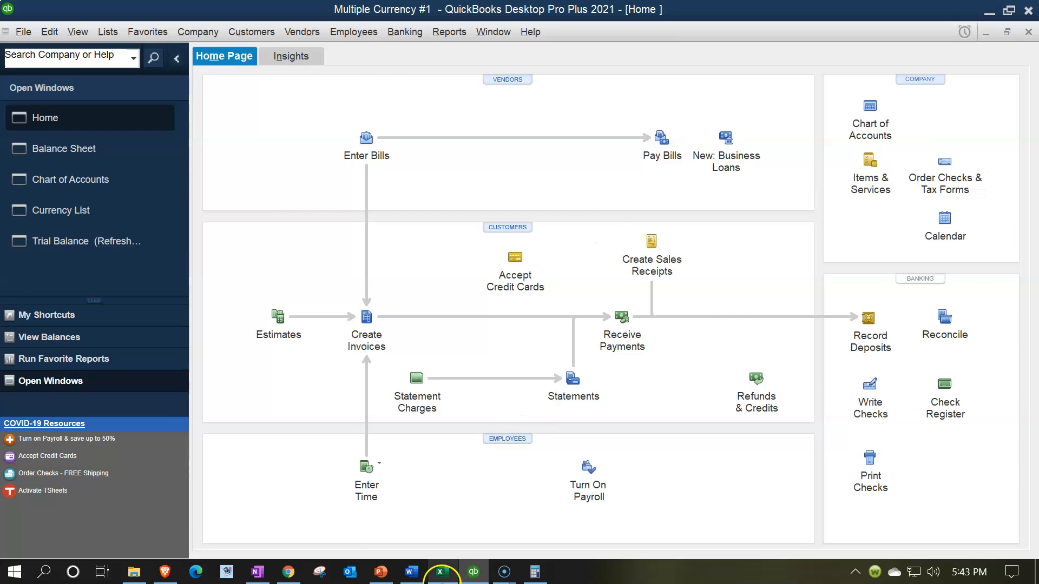
left_click(443, 572)
scroll(715, 390, "up", 4)
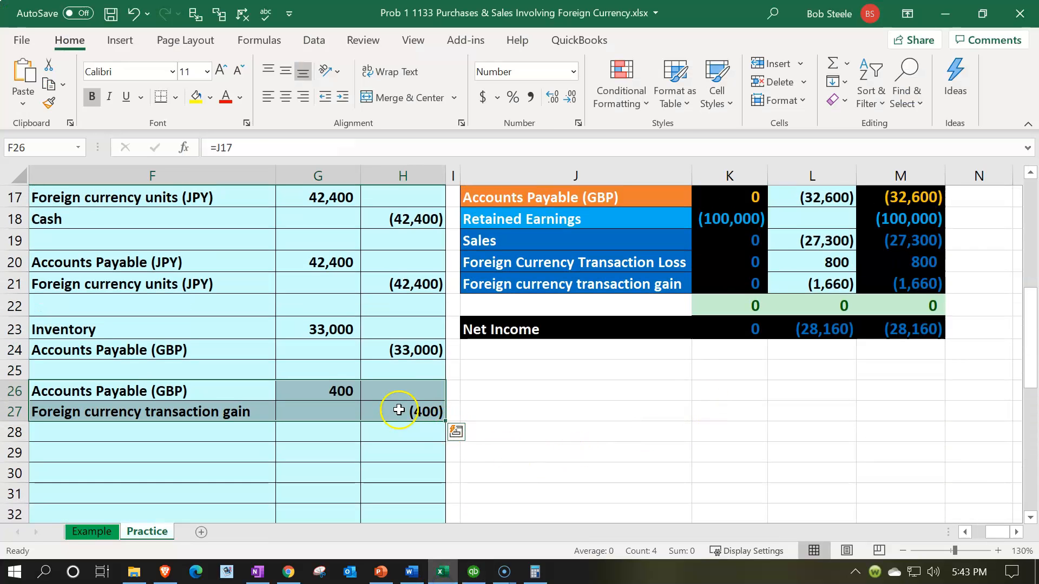
left_click(429, 411)
scroll(442, 416, "down", 4)
scroll(442, 415, "down", 1)
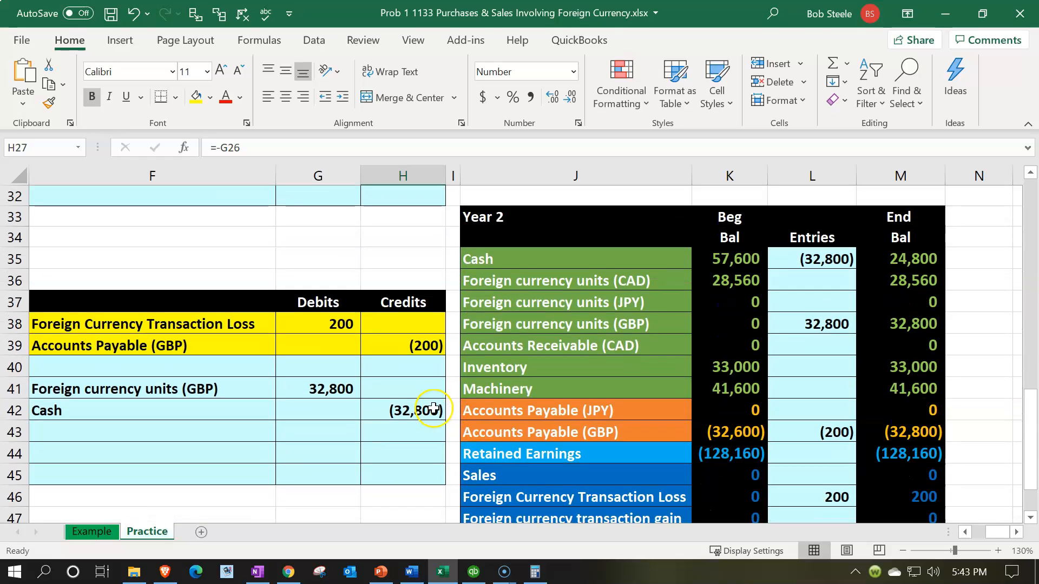
left_click(324, 322)
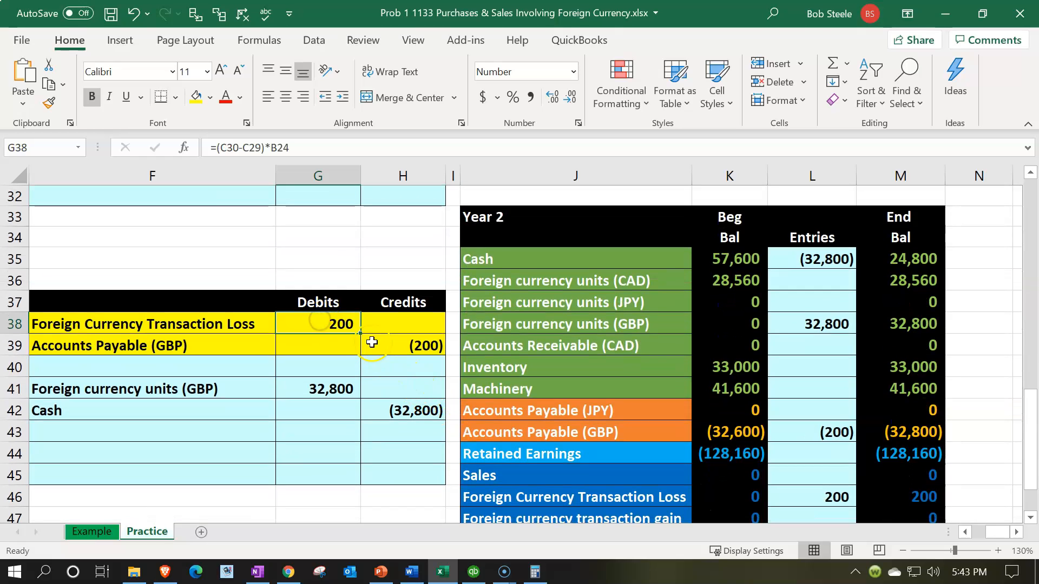